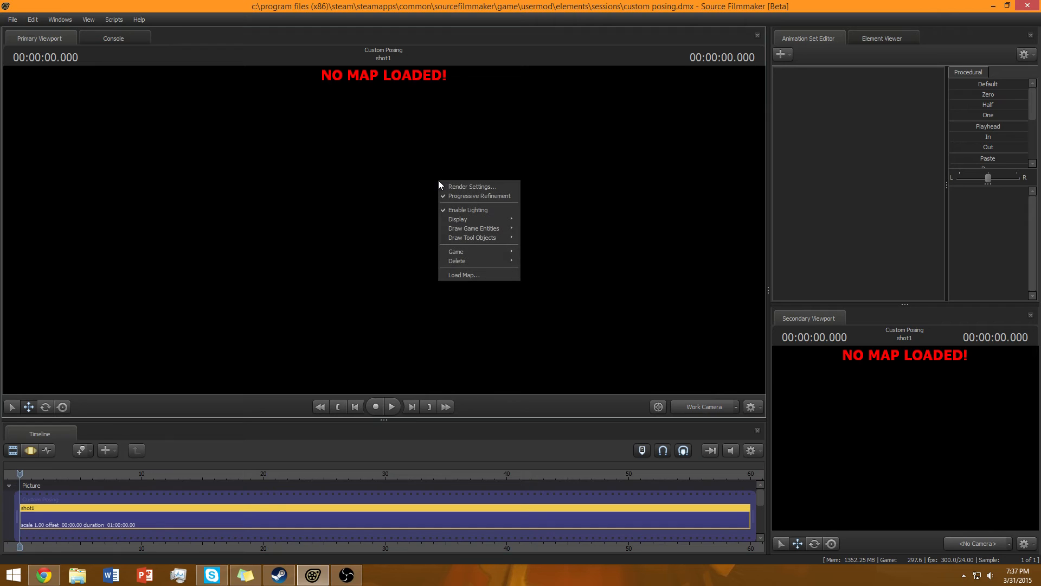
Load the plr_hightower map into the empty session.
click(976, 160)
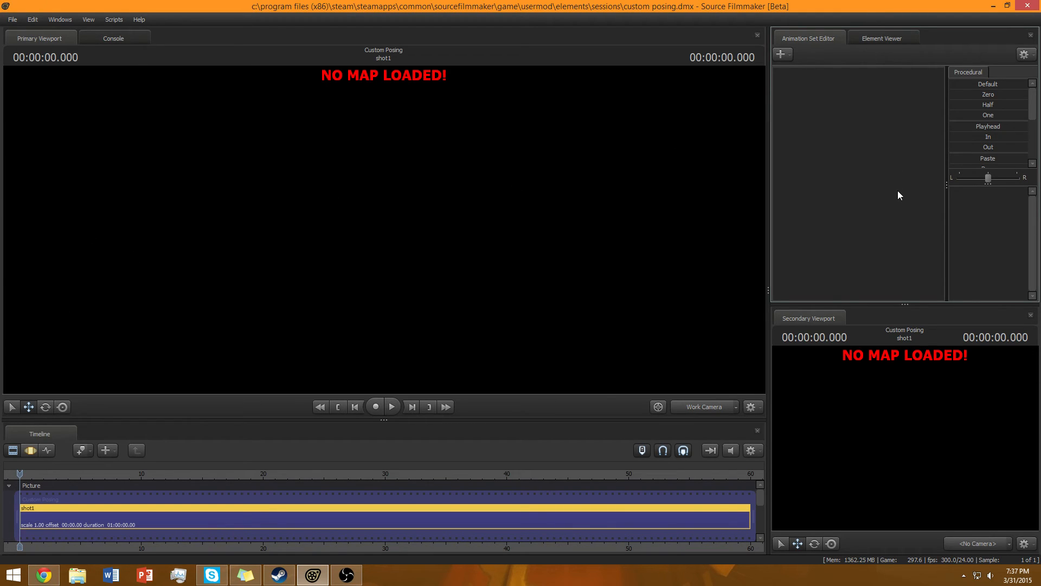
right_click(371, 213)
click(439, 312)
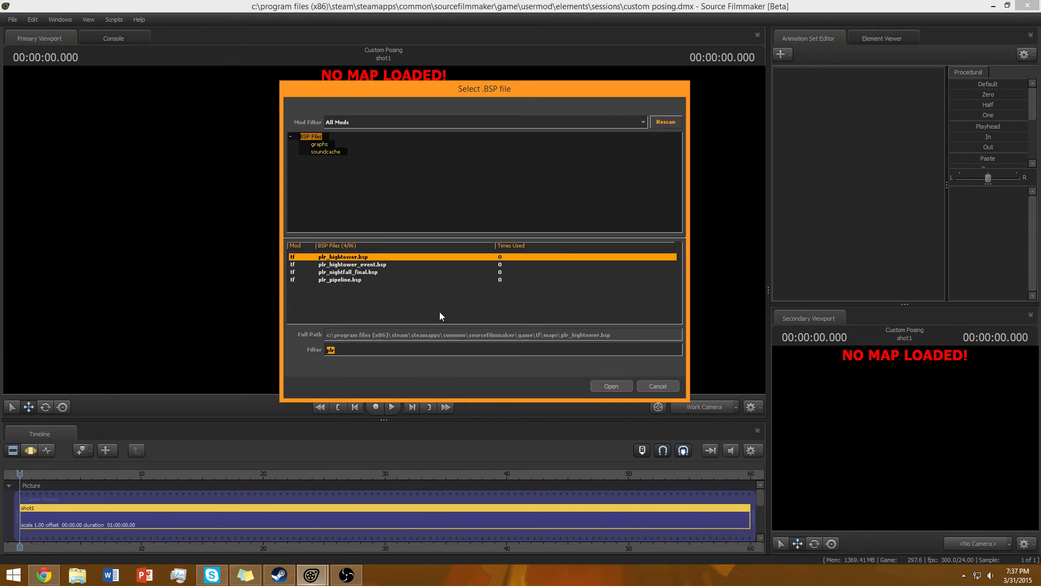
key(Return)
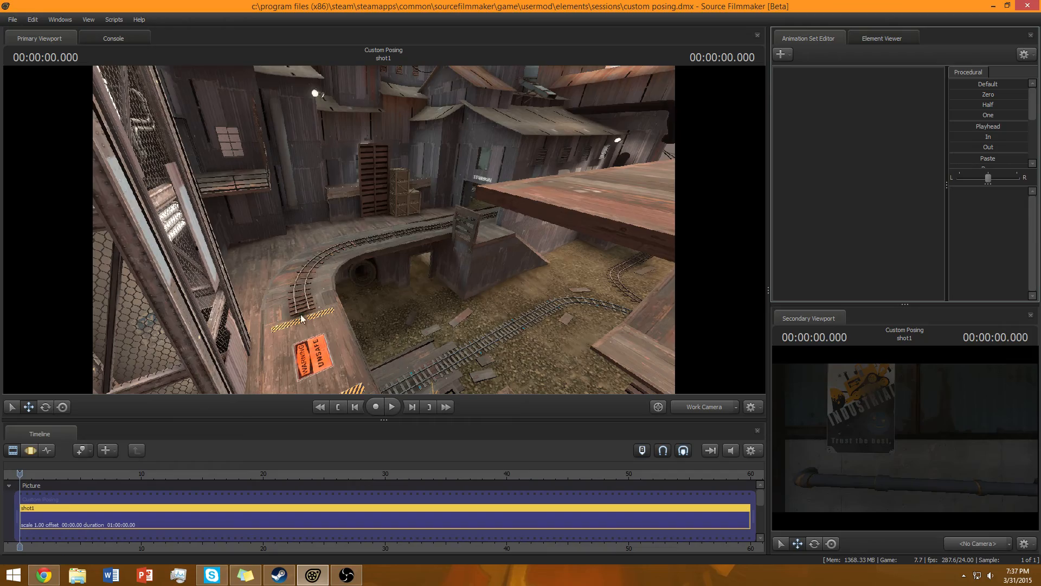
Fly the work camera to face the Red Barn and create a new scene camera from that view.
drag(387, 230, 492, 130)
key(w)
key(w)
key(w)
key(s)
key(s)
key(w)
key(w)
key(a)
key(w)
key(w)
key(s)
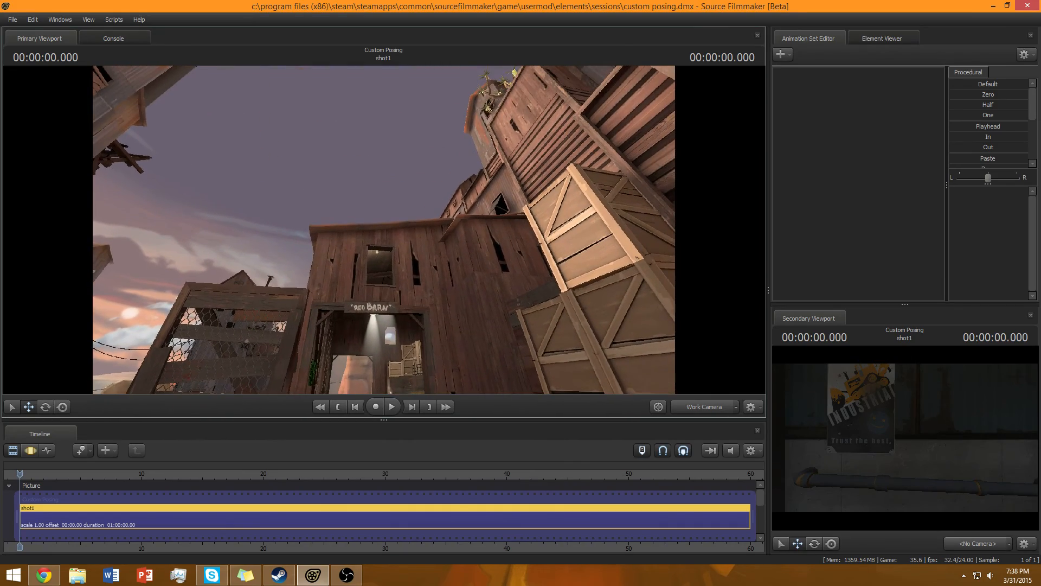
drag(384, 233, 475, 277)
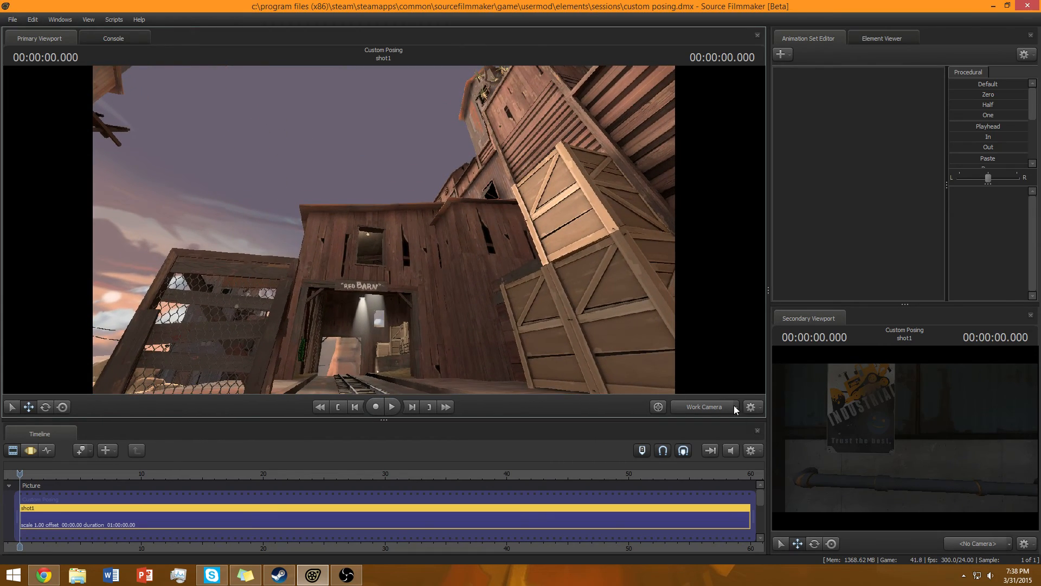
click(736, 407)
mouse_move(761, 449)
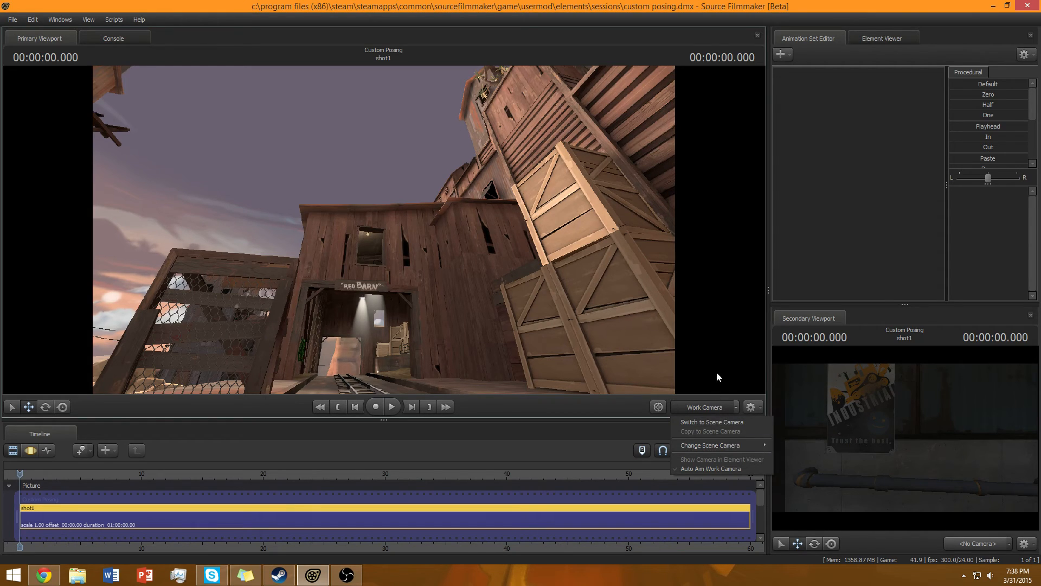
click(773, 353)
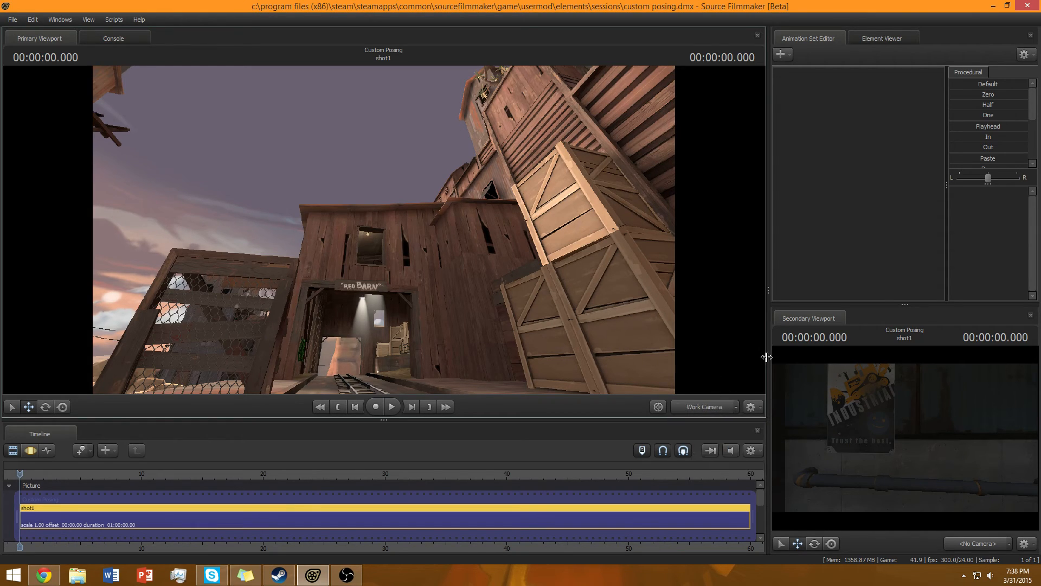
click(735, 406)
mouse_move(737, 445)
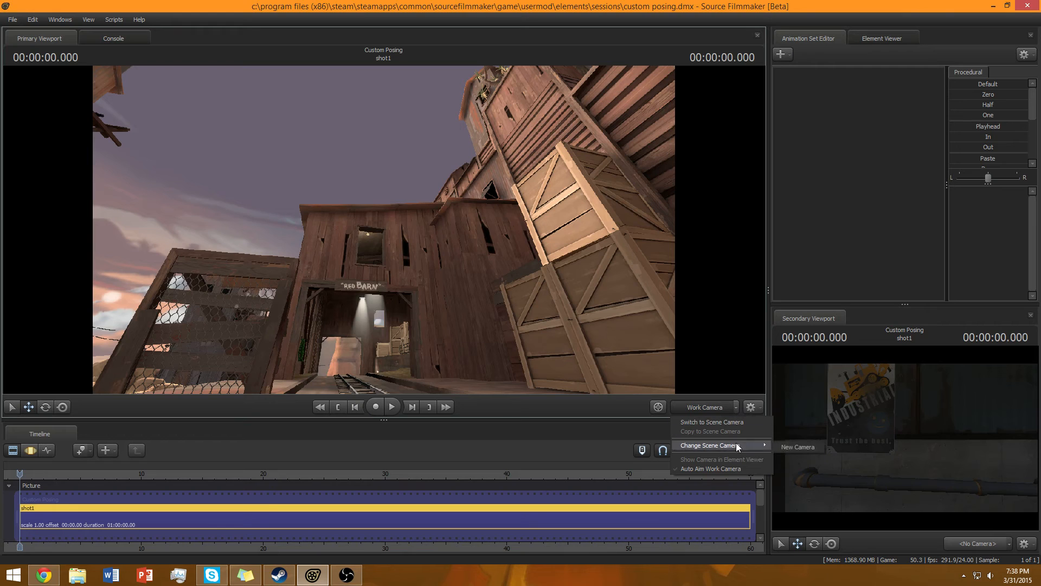
click(782, 445)
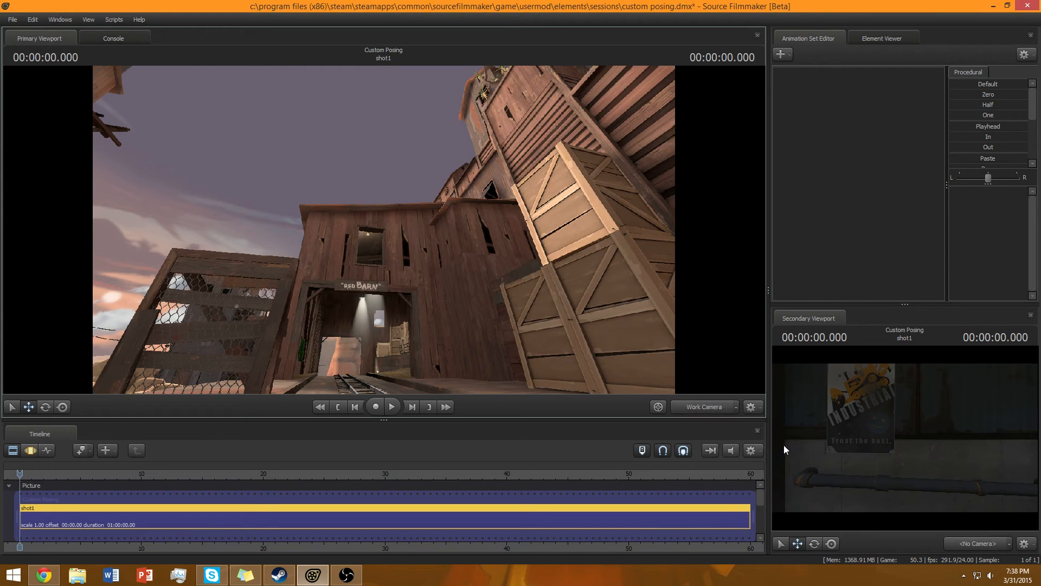
click(711, 412)
mouse_move(605, 304)
mouse_down()
mouse_move(589, 390)
mouse_move(629, 303)
mouse_move(640, 412)
mouse_move(601, 341)
mouse_move(588, 339)
mouse_move(602, 317)
mouse_up()
click(781, 54)
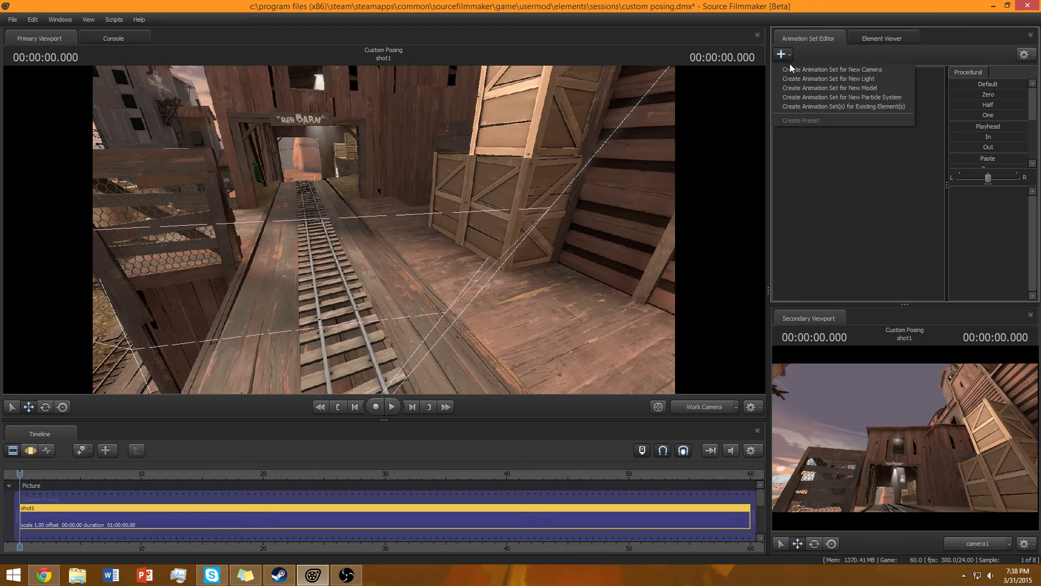
click(791, 91)
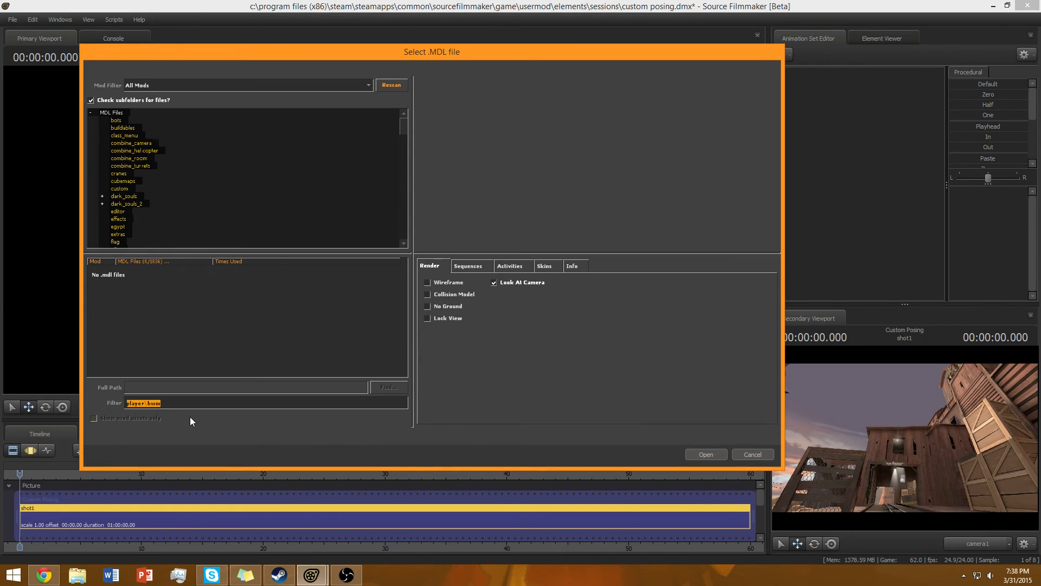
key(BackSpace)
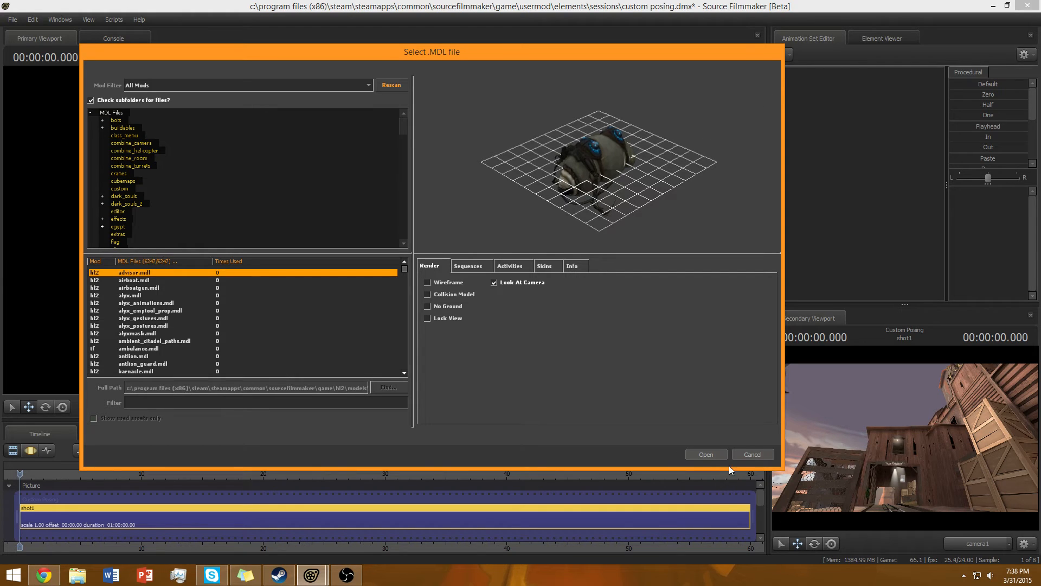
key(Escape)
Add an animation set for a new model, filtering for player\hwm and choosing soldier.mdl.
click(787, 54)
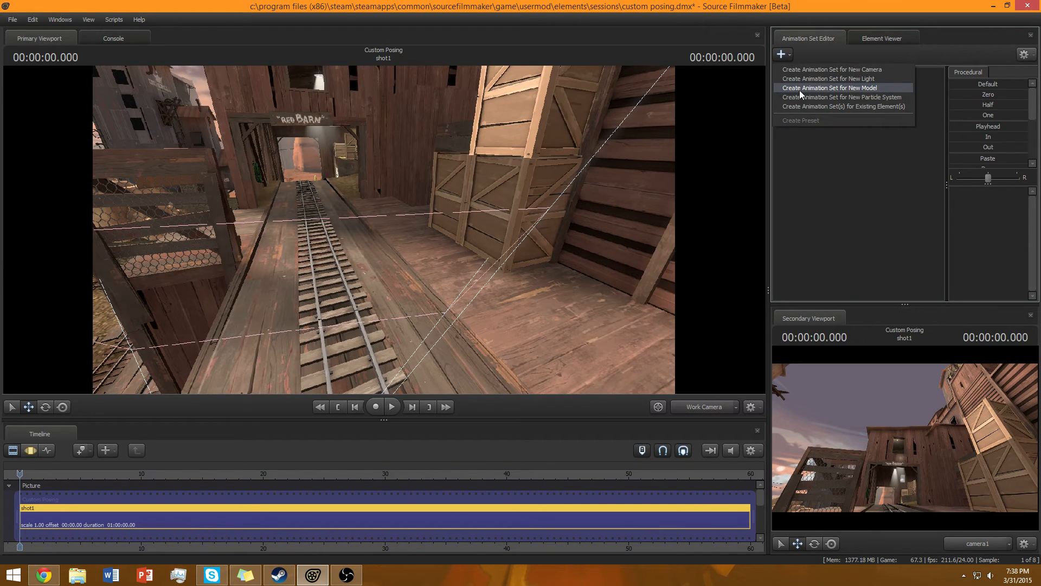
click(829, 87)
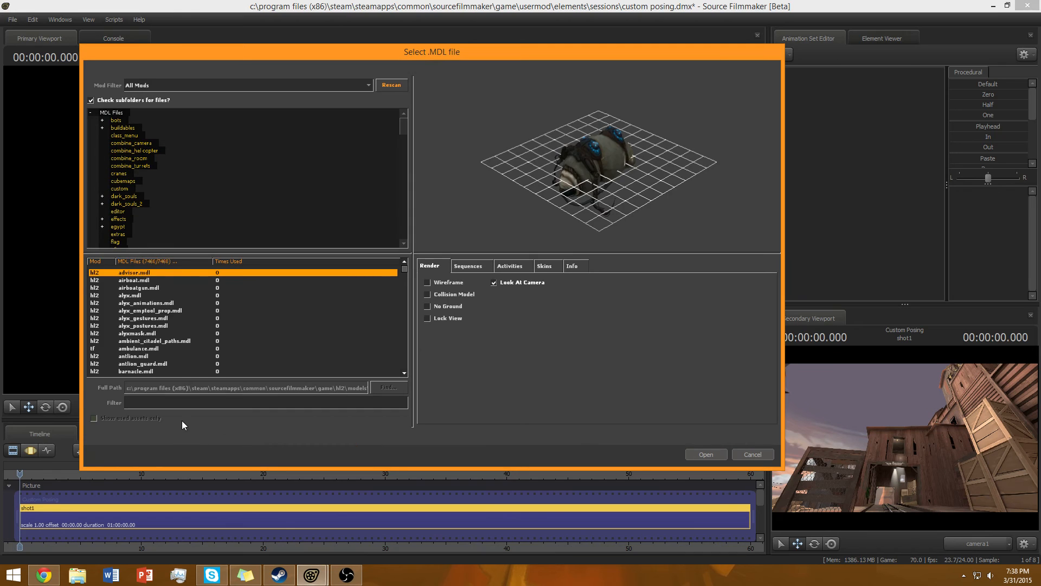
text(player\)
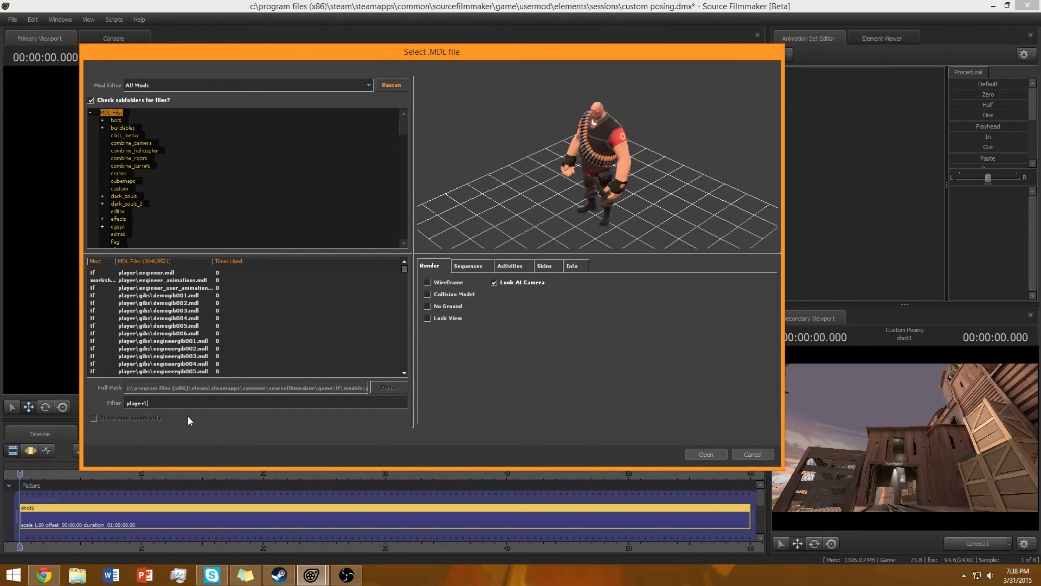
text(hwm)
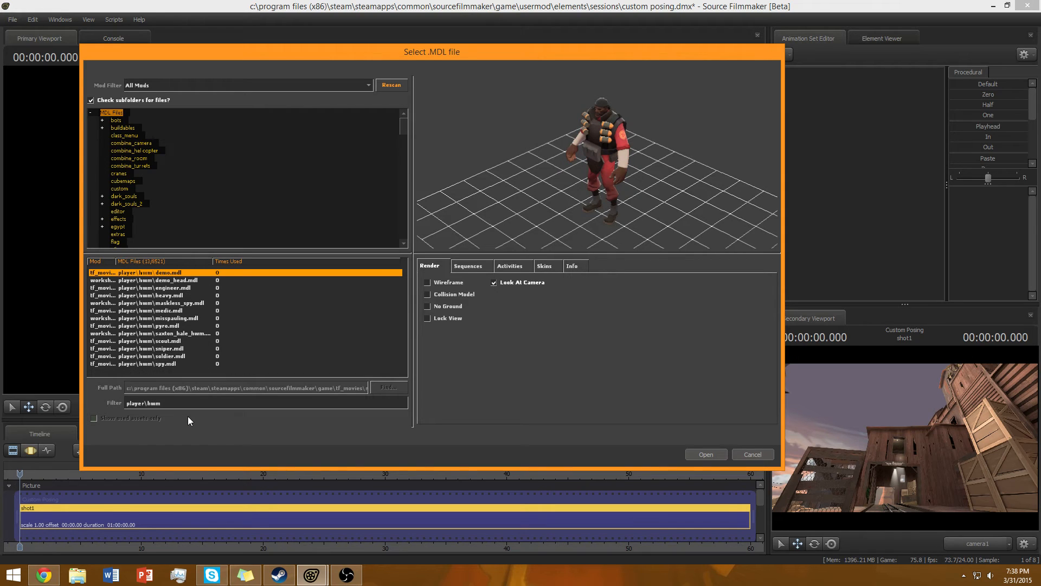
key(Down)
key(Down)
key(Down)
key(Down)
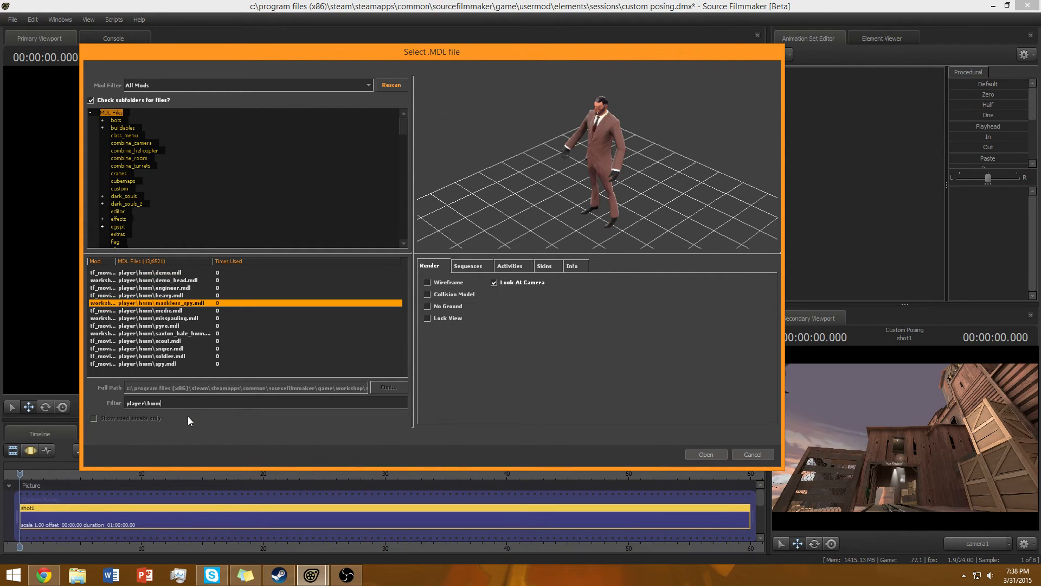
key(Down)
key(Down)
key(Down)
key(Down)
key(Down)
key(Down)
key(Down)
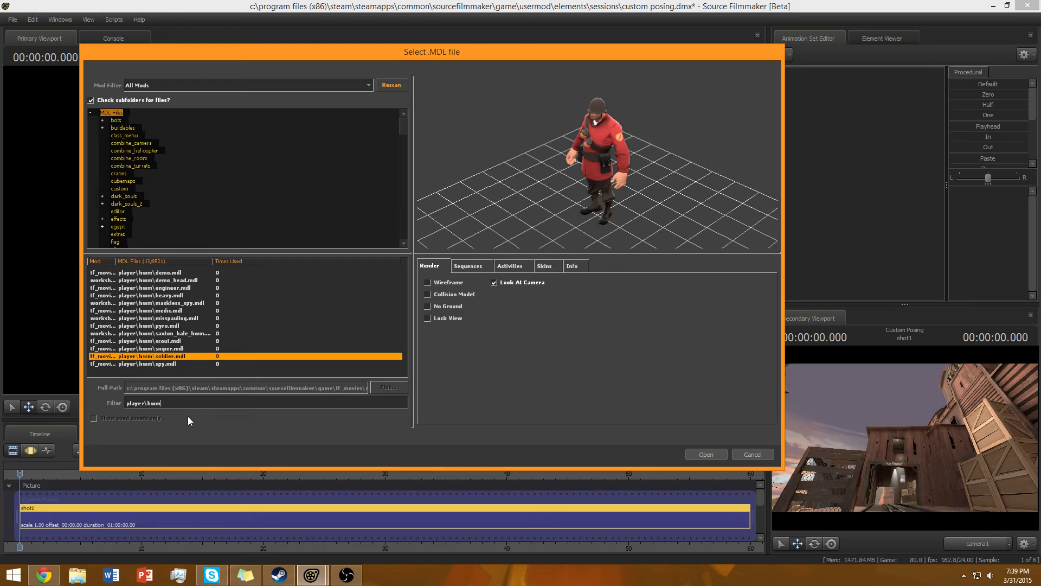
key(Return)
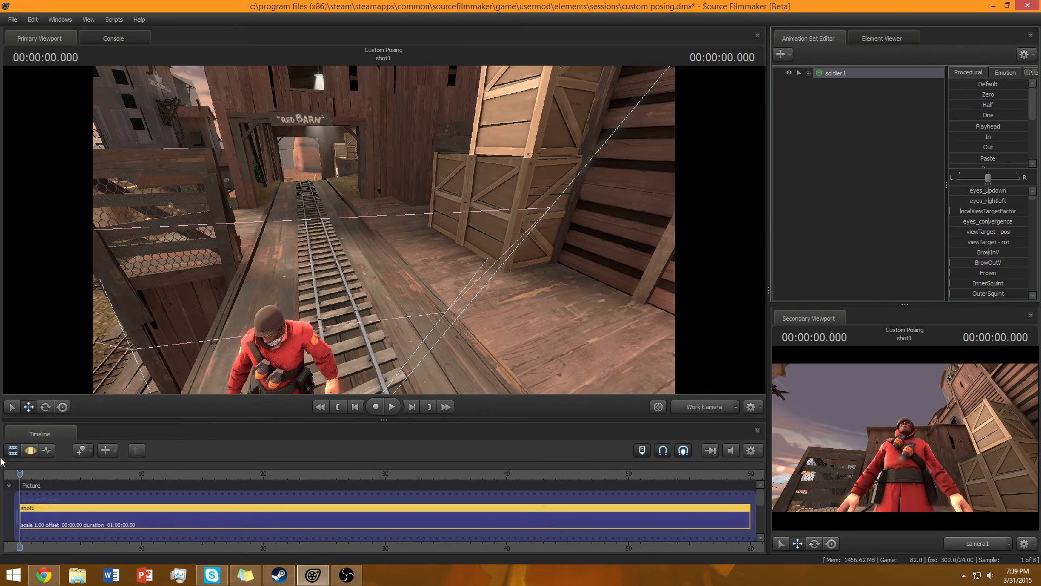
Select the soldier's root and move it along the rail track toward the Red Barn.
click(30, 450)
key(f)
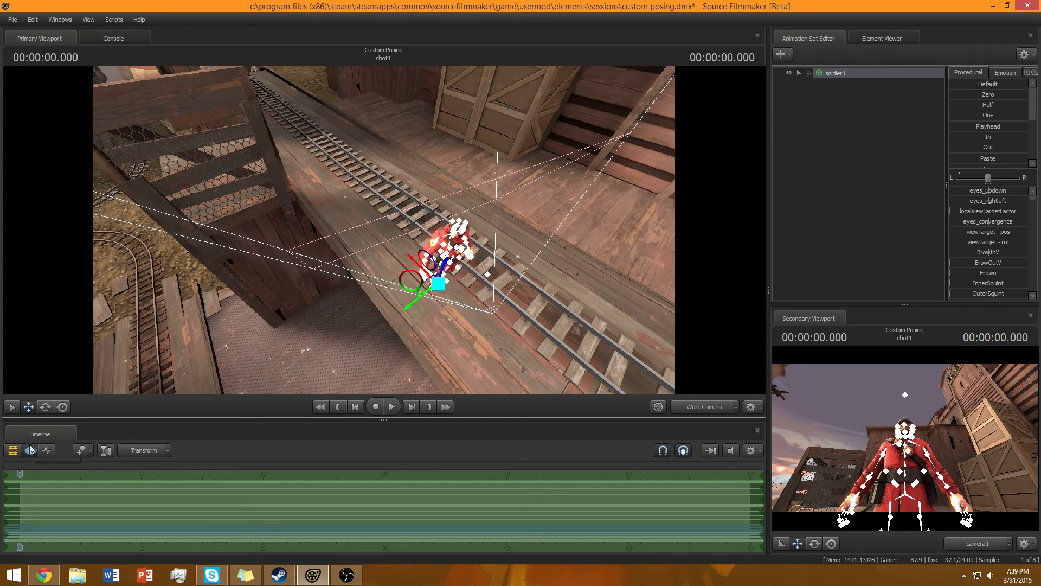
click(63, 410)
drag(104, 356, 546, 387)
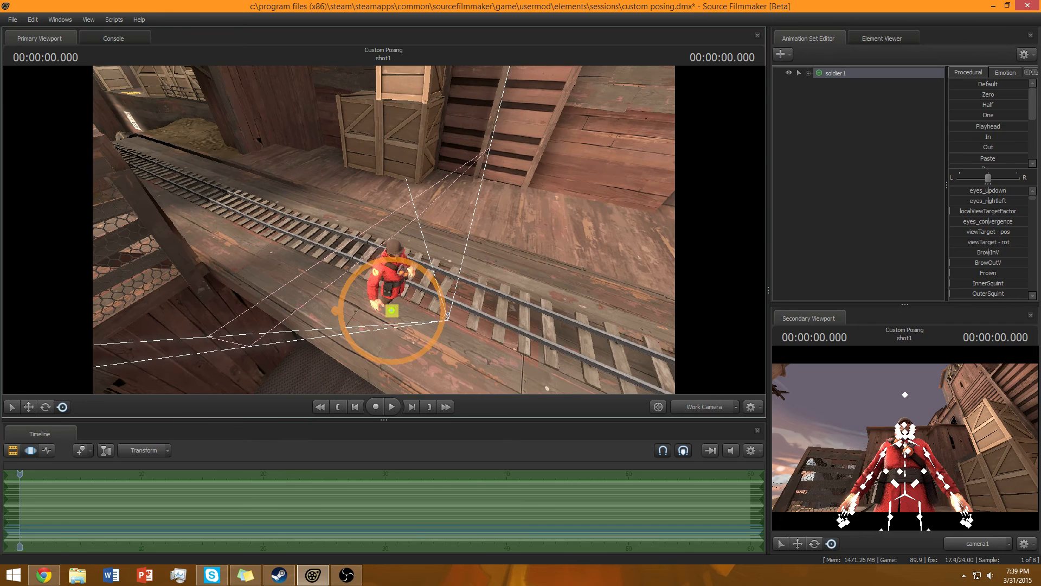
drag(394, 312, 351, 224)
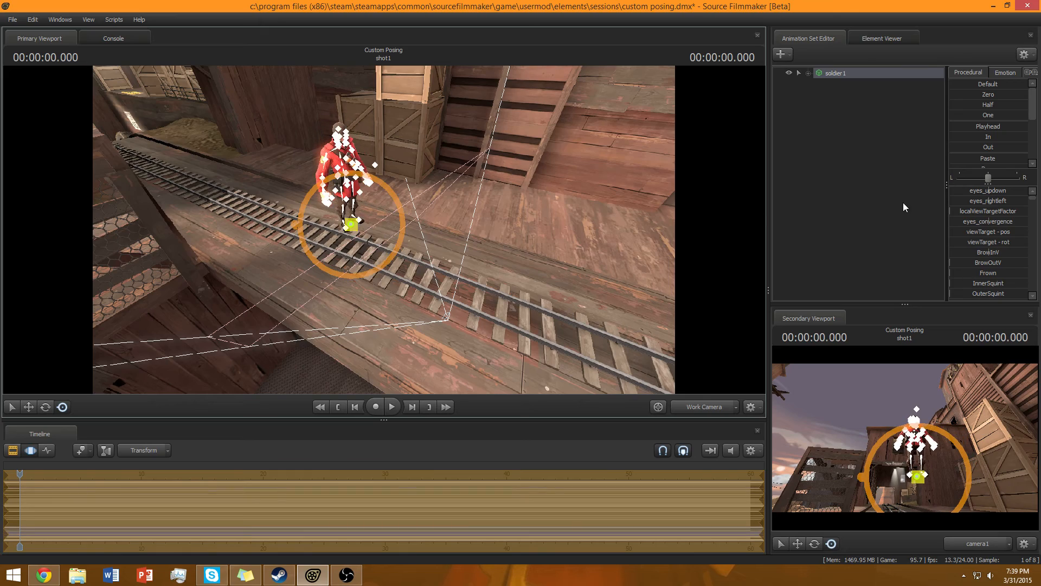
Select the soldier and rotate it to face back toward the camera.
click(904, 209)
drag(597, 227, 558, 241)
key(w)
mouse_move(728, 150)
mouse_down()
mouse_move(700, 176)
mouse_move(728, 150)
mouse_up()
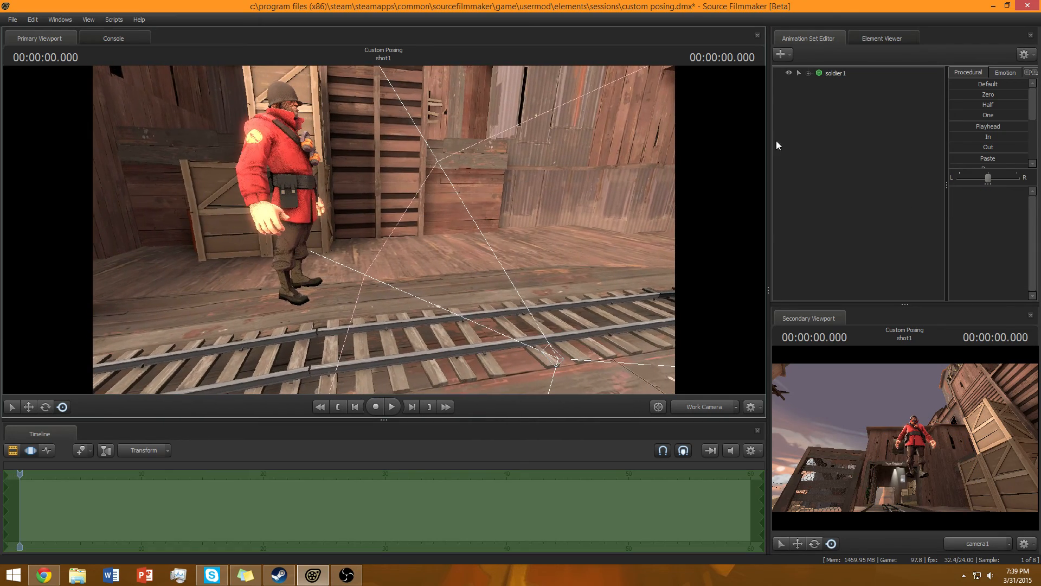
click(850, 75)
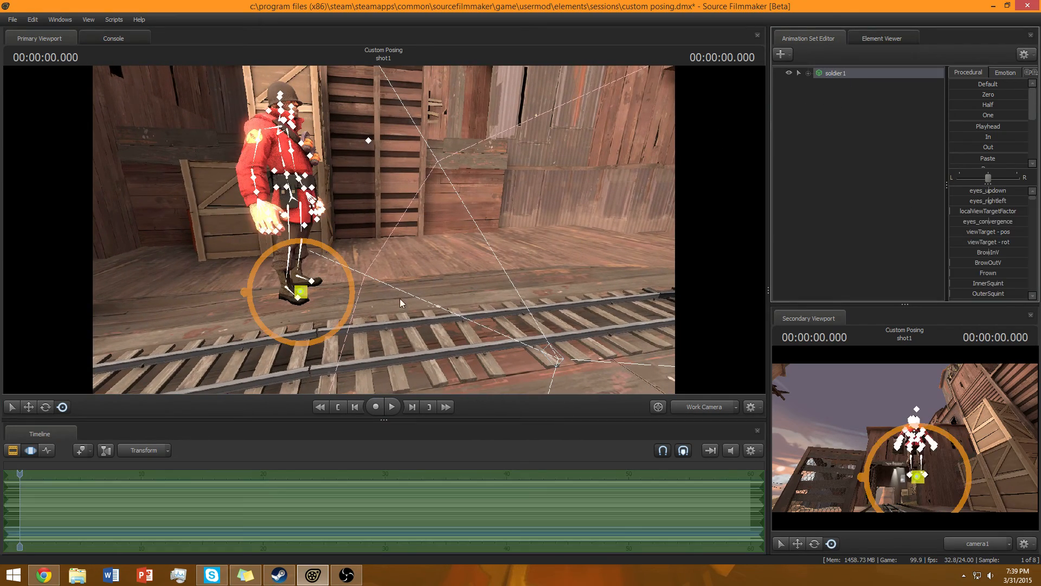
drag(308, 295, 242, 298)
Switch the viewport to camera1 and move it toward the soldier.
click(853, 237)
drag(596, 239, 426, 217)
key(d)
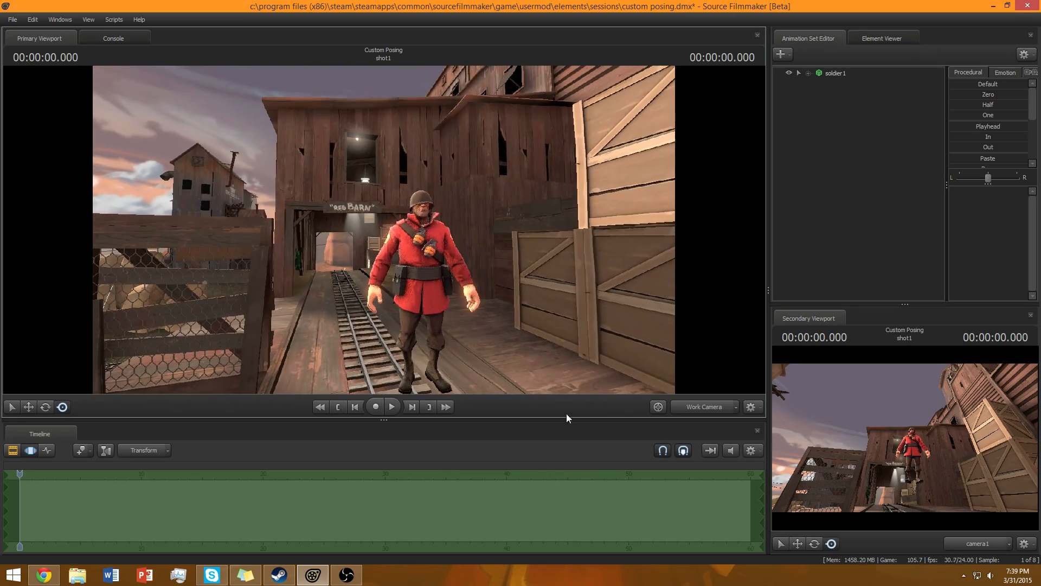
click(685, 410)
drag(542, 304, 507, 344)
key(w)
key(s)
key(w)
key(s)
key(w)
Reposition camera1 to frame the soldier full-length on the rails in front of the Red Barn.
right_click(831, 78)
click(811, 117)
click(827, 146)
drag(518, 239, 482, 293)
key(a)
key(s)
key(d)
key(w)
key(s)
key(a)
key(w)
key(d)
key(s)
key(d)
key(w)
key(s)
key(a)
key(w)
key(s)
key(a)
key(w)
key(w)
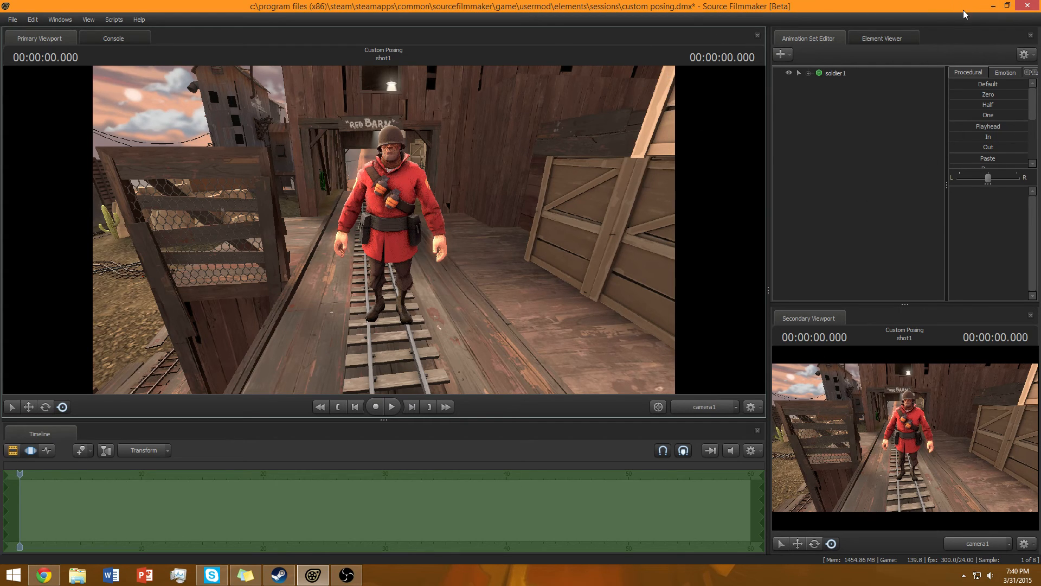
View the example poster images in the desktop Examples folder, then return to Source Filmmaker.
click(1006, 5)
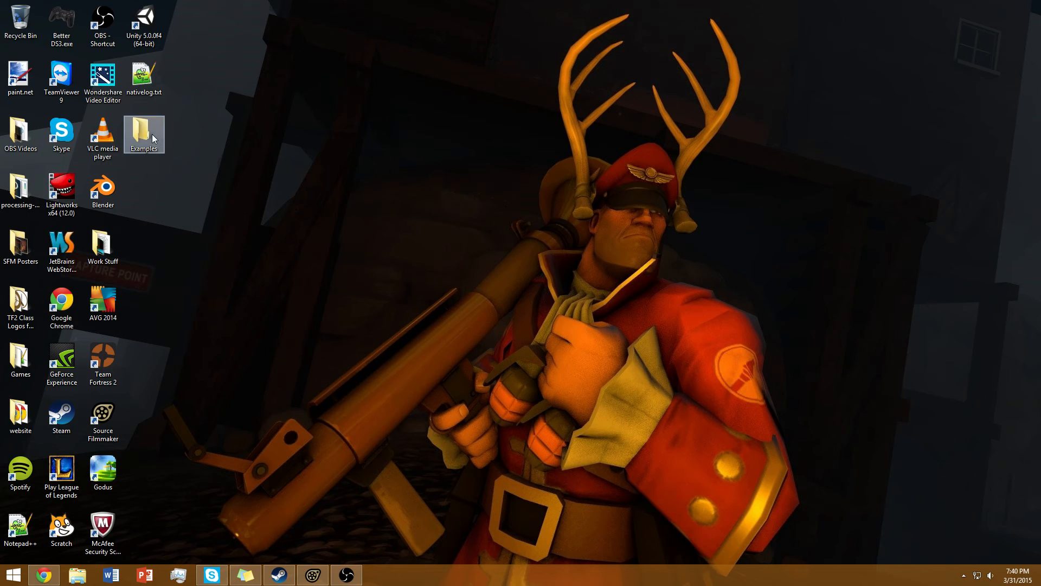
double_click(152, 137)
double_click(311, 295)
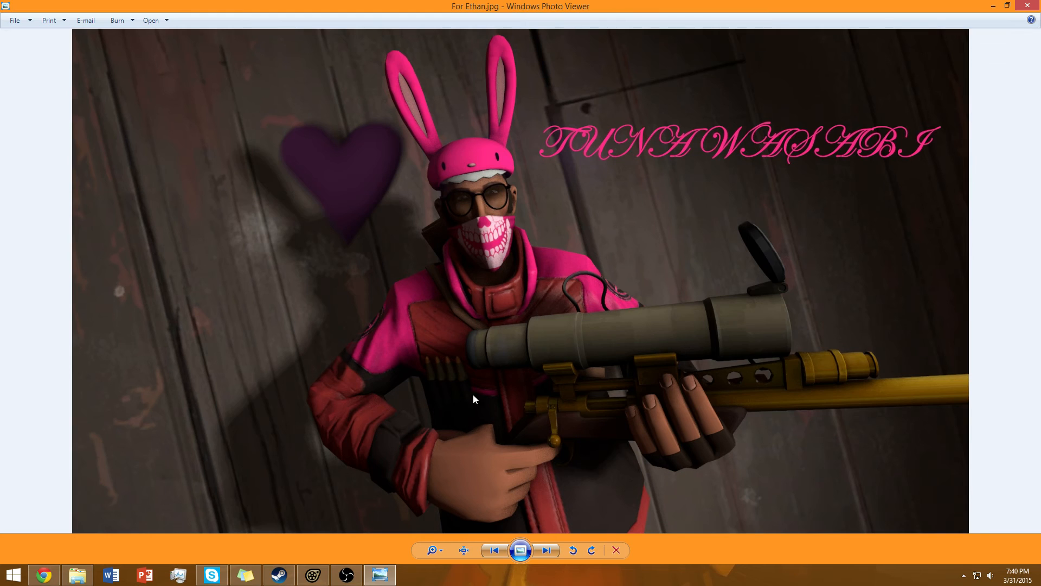
click(546, 550)
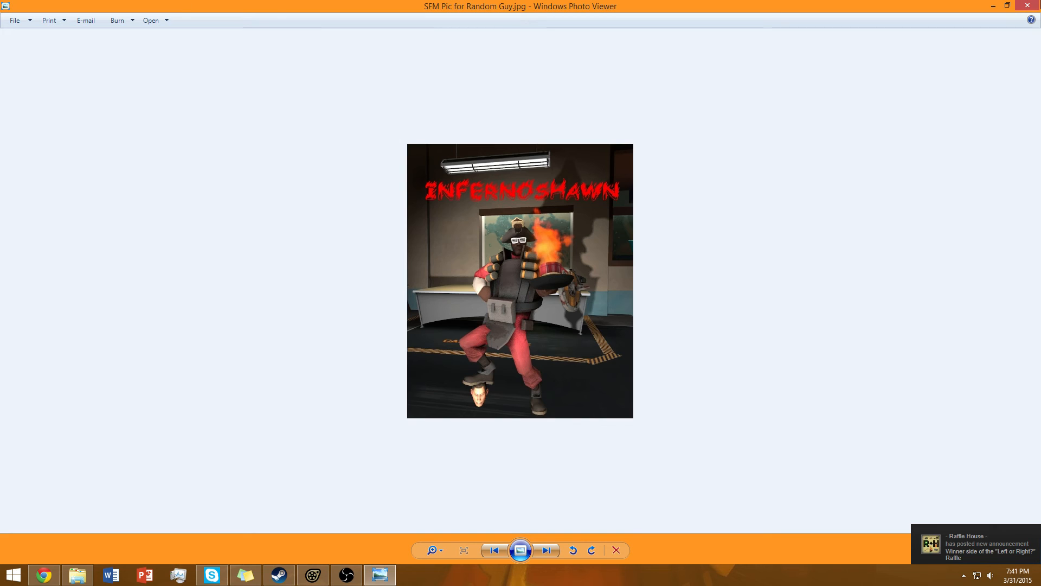
click(1035, 5)
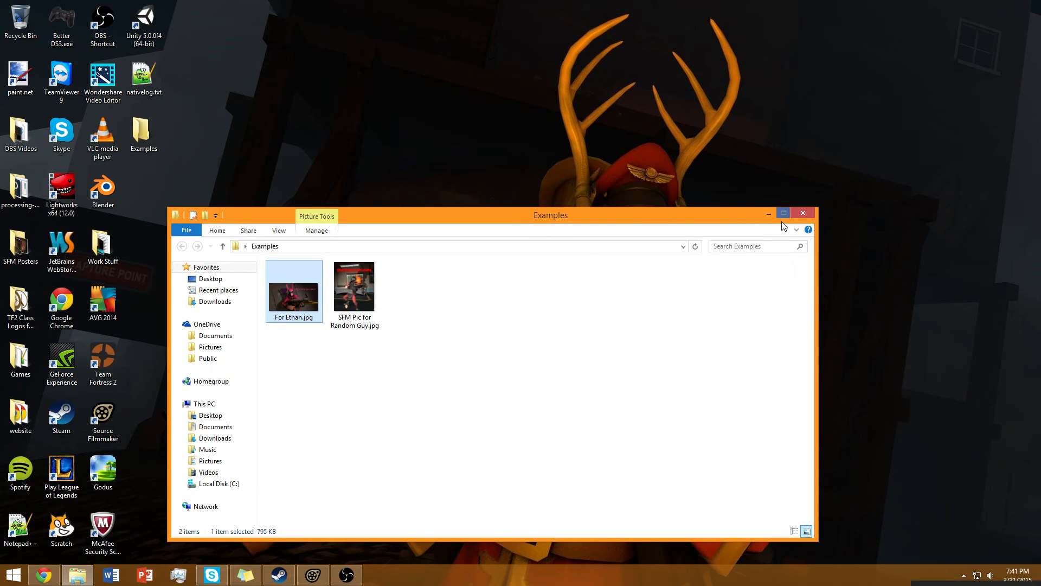
click(802, 213)
click(364, 486)
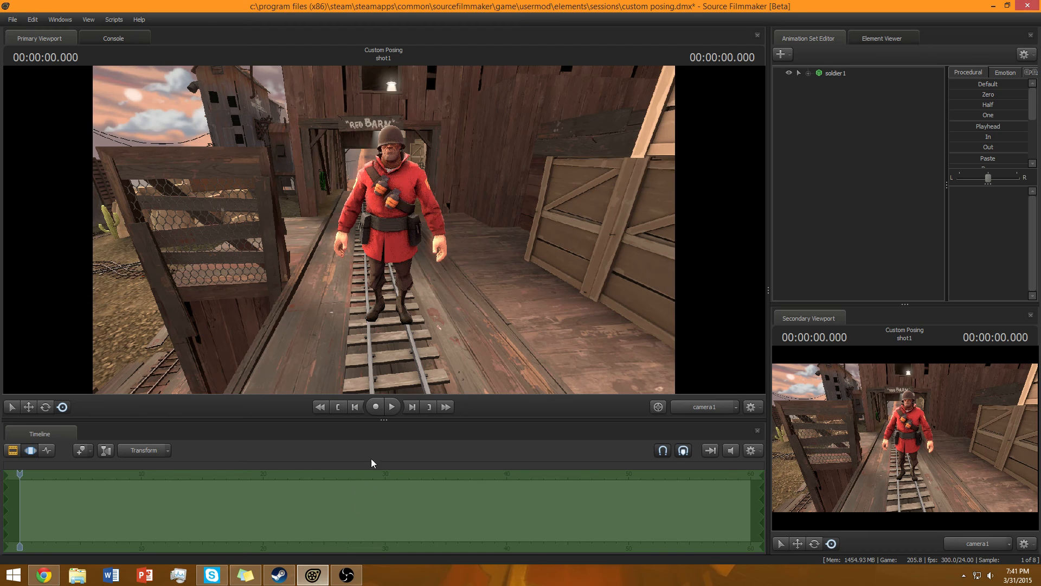
Select the soldier and rotate it slightly with the Rotate tool.
drag(383, 230, 380, 312)
click(840, 75)
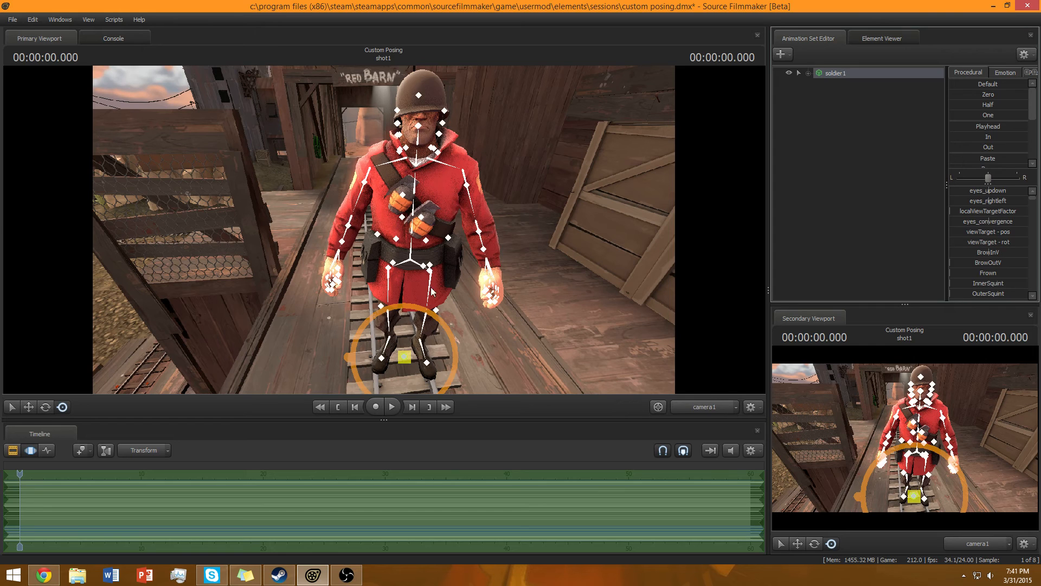
click(46, 408)
drag(452, 288, 453, 355)
key(s)
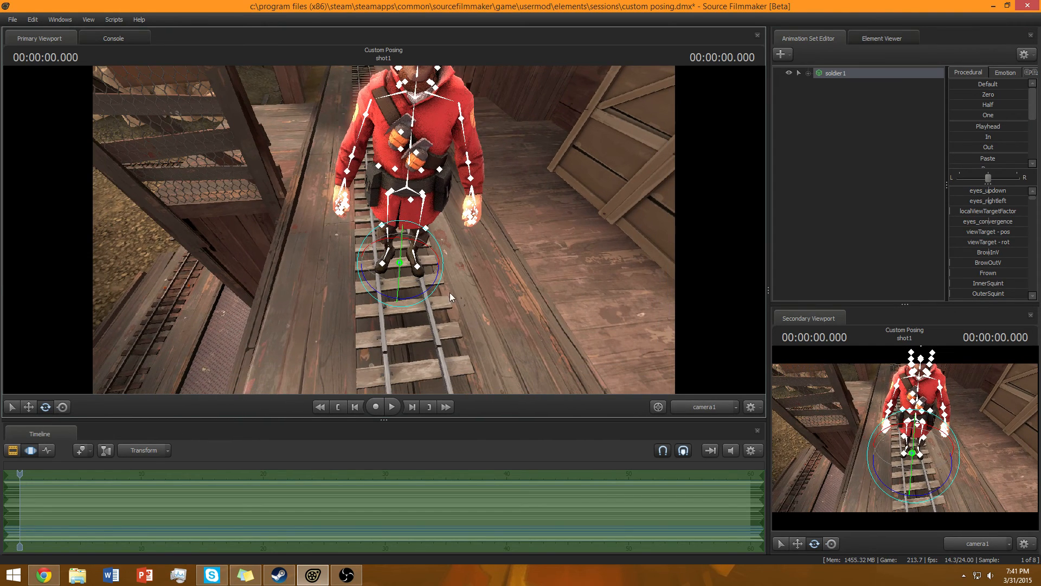
drag(426, 294, 431, 285)
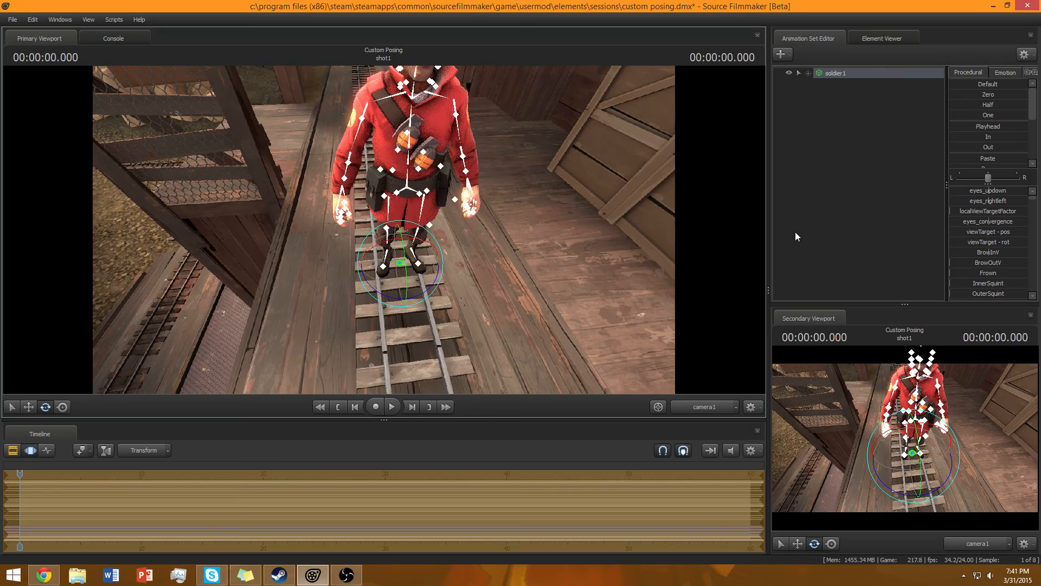
click(795, 236)
Move camera1 closer to frame the soldier in front of the barn.
click(63, 407)
key(a)
key(w)
drag(337, 261, 331, 220)
key(s)
key(w)
key(s)
key(d)
key(w)
key(s)
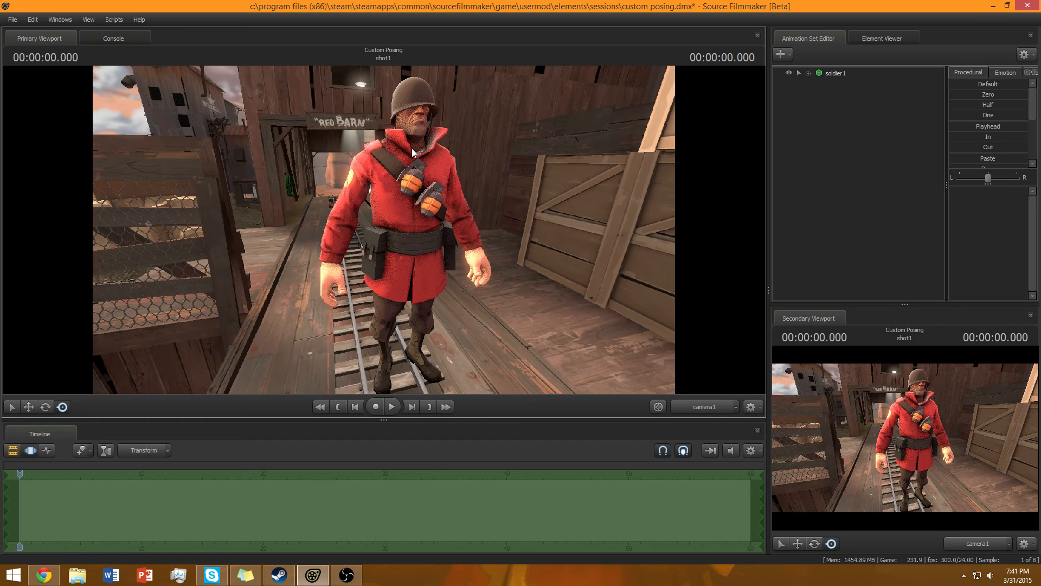
Try to rotate the soldier's right hip bone, undoing each attempt.
drag(407, 141, 408, 150)
key(ctrl)
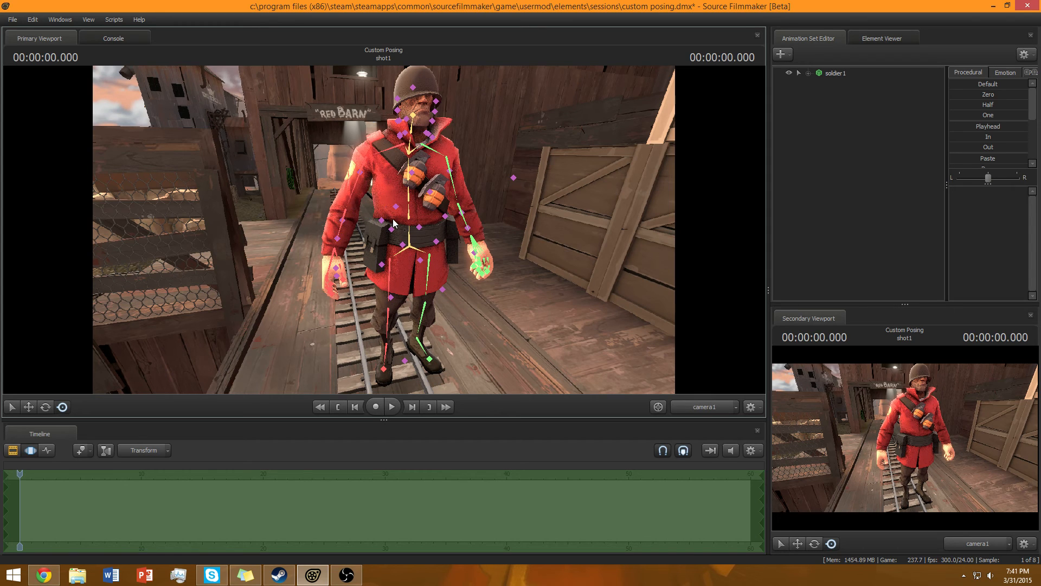
ctrl+click(388, 286)
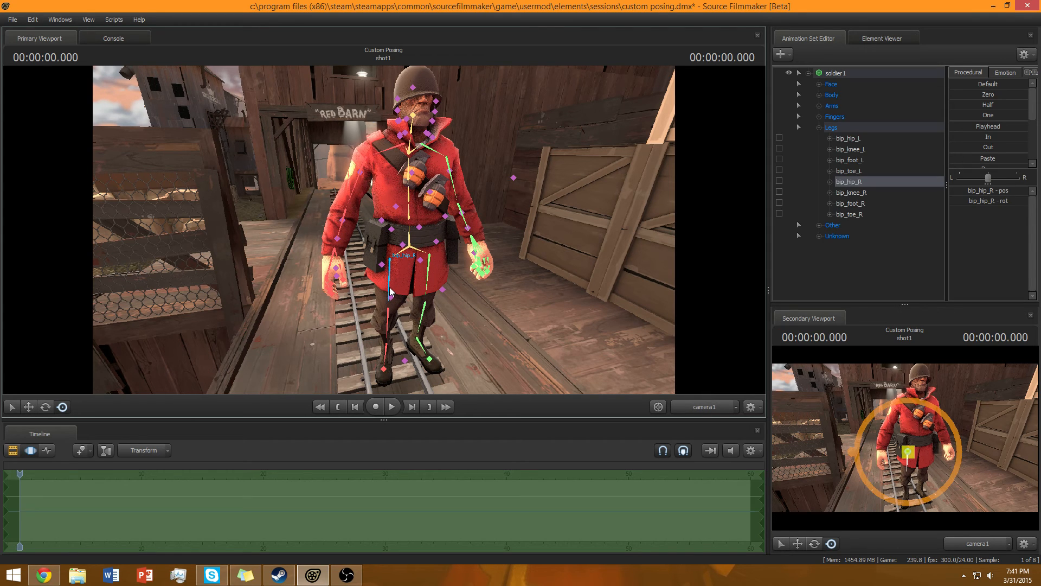
drag(568, 272, 542, 314)
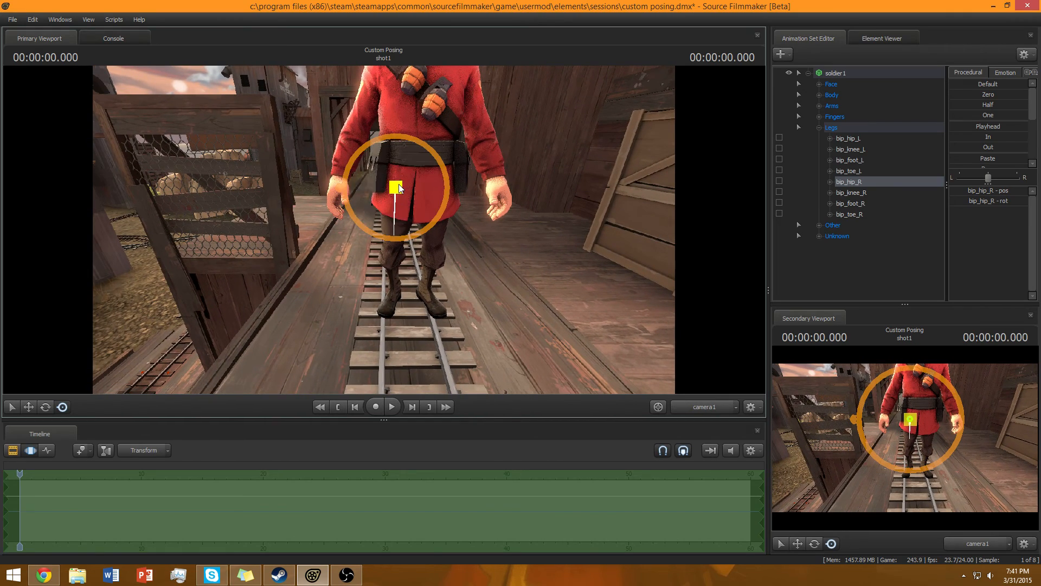
drag(577, 308, 645, 309)
drag(460, 203, 356, 205)
key(ctrl+z)
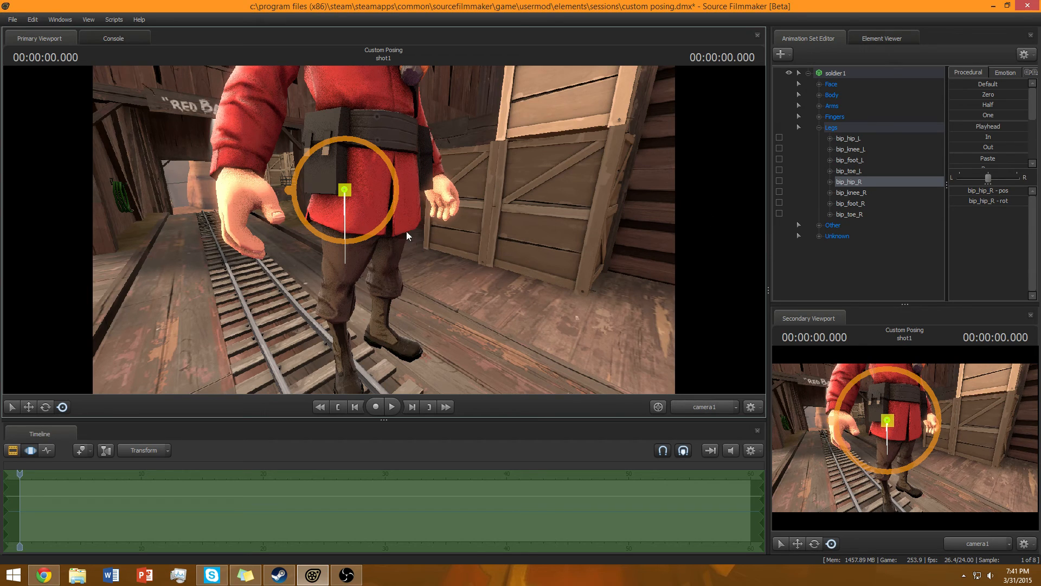
drag(341, 190, 274, 351)
key(ctrl+z)
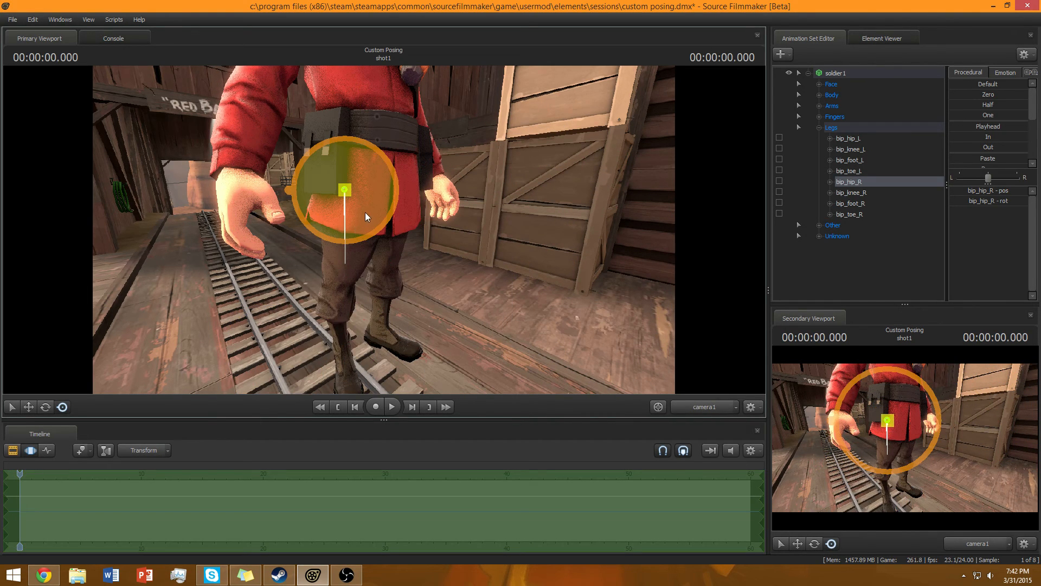
Lift the soldier's right leg by rotating the right hip and right knee bones.
drag(368, 204, 334, 198)
key(d)
drag(384, 229, 378, 224)
key(a)
drag(388, 184, 391, 170)
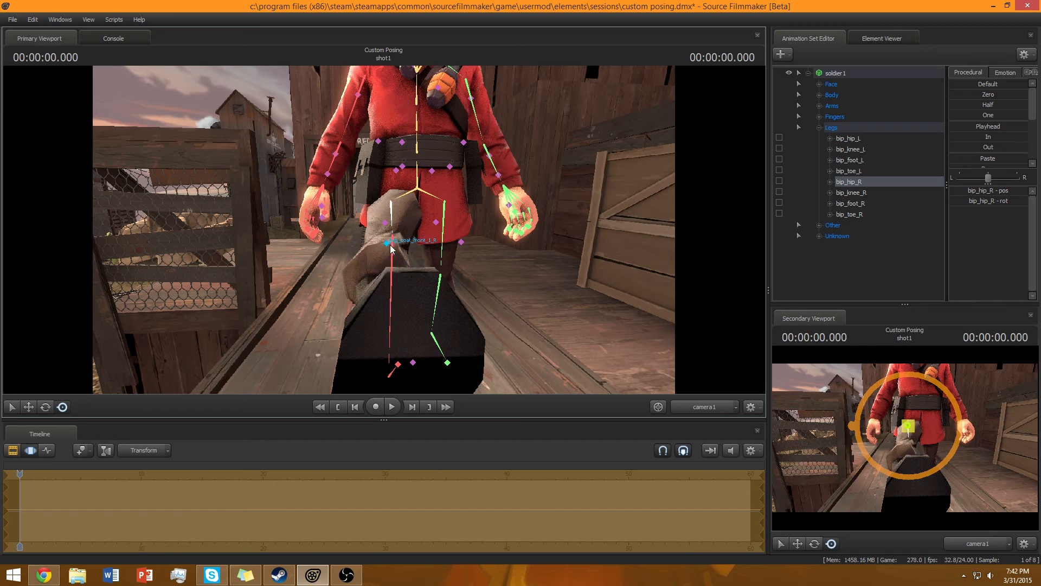
ctrl+click(393, 241)
mouse_move(394, 259)
mouse_down()
mouse_move(396, 283)
mouse_move(395, 274)
mouse_up()
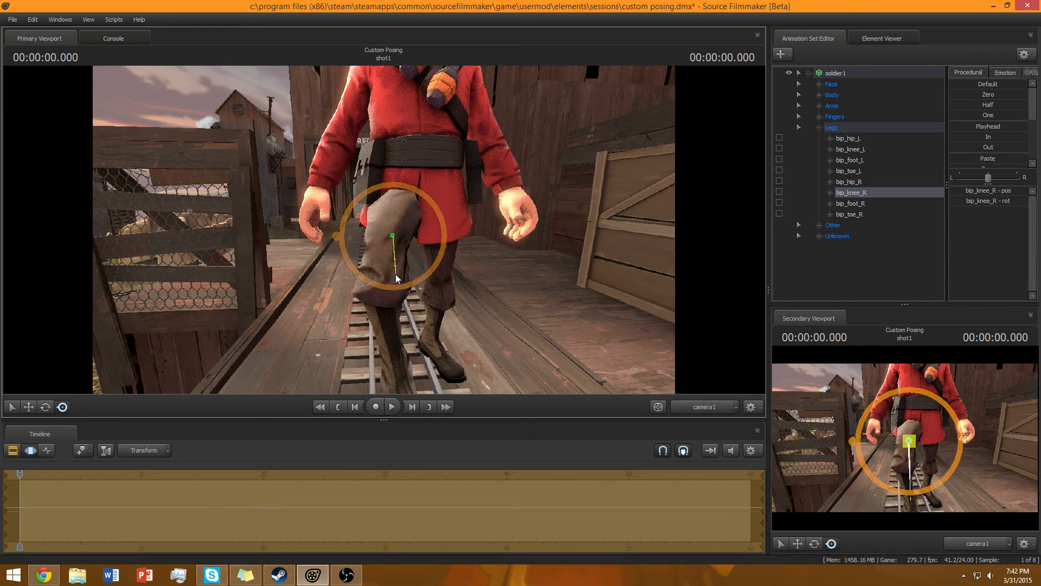
ctrl+click(396, 213)
drag(396, 212, 400, 235)
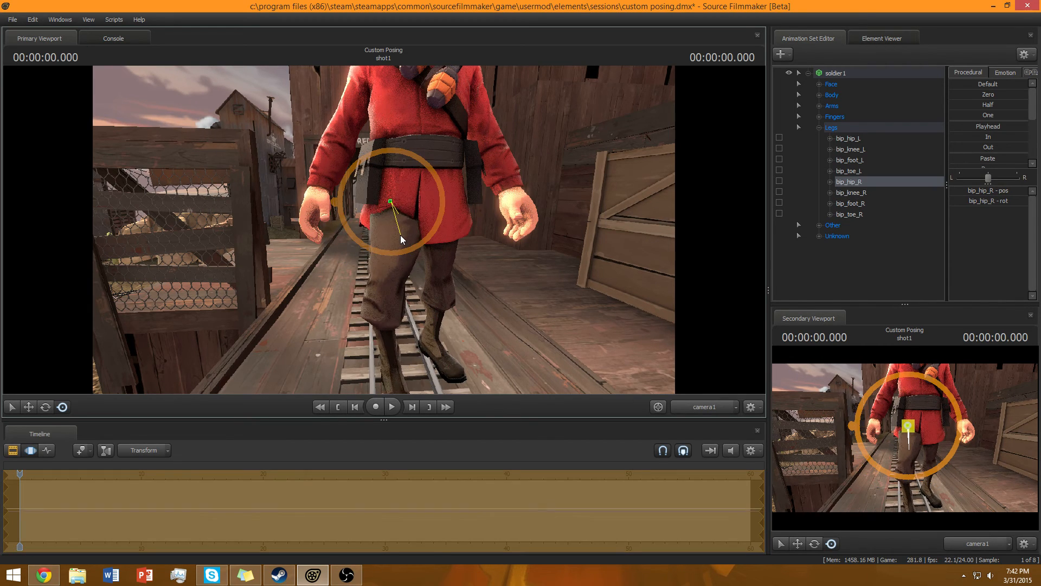
ctrl+click(395, 284)
drag(395, 284, 419, 325)
key(s)
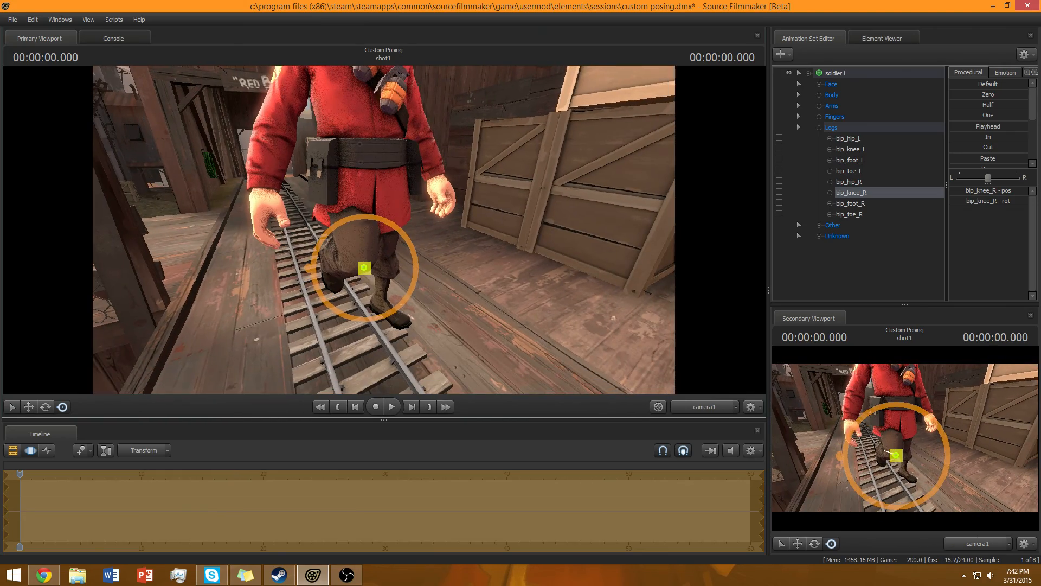
With the Rotate tool, raise the soldier's left leg by rotating the left hip and left knee bones.
key(w)
drag(368, 199, 331, 190)
key(d)
click(382, 235)
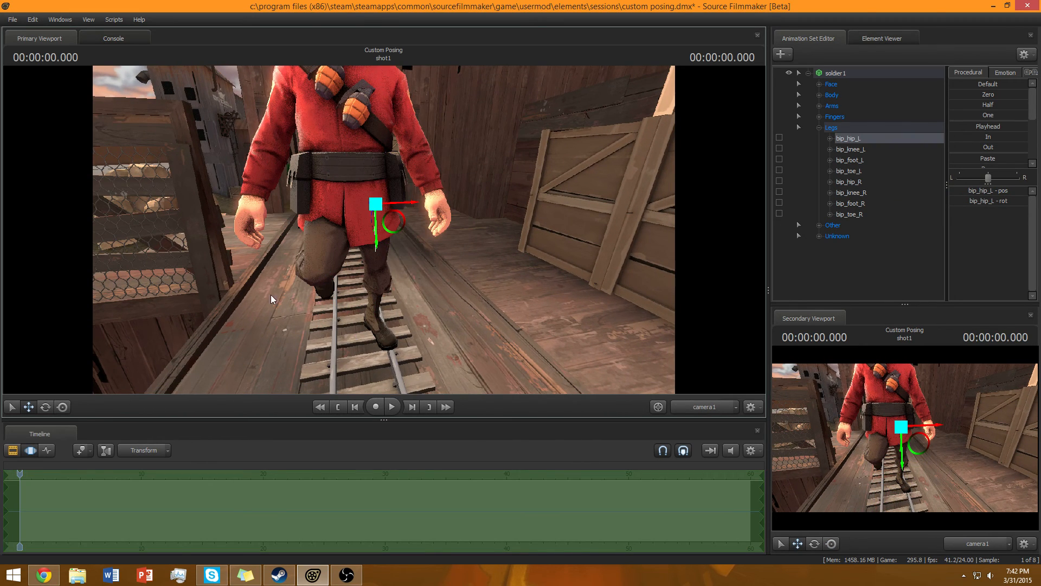
click(62, 407)
drag(363, 211, 353, 210)
key(w)
click(386, 185)
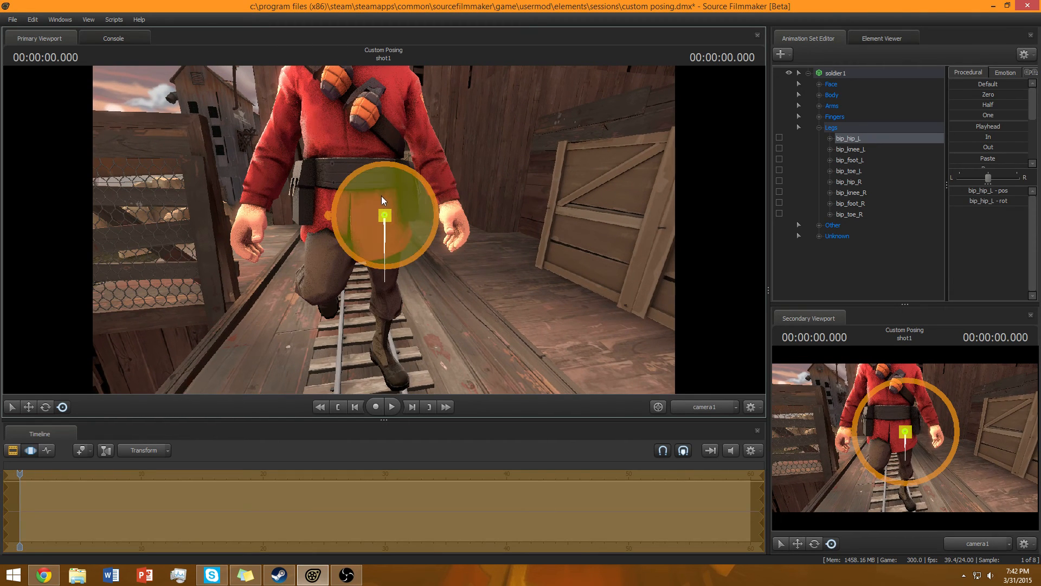
key(ctrl)
key(ctrl)
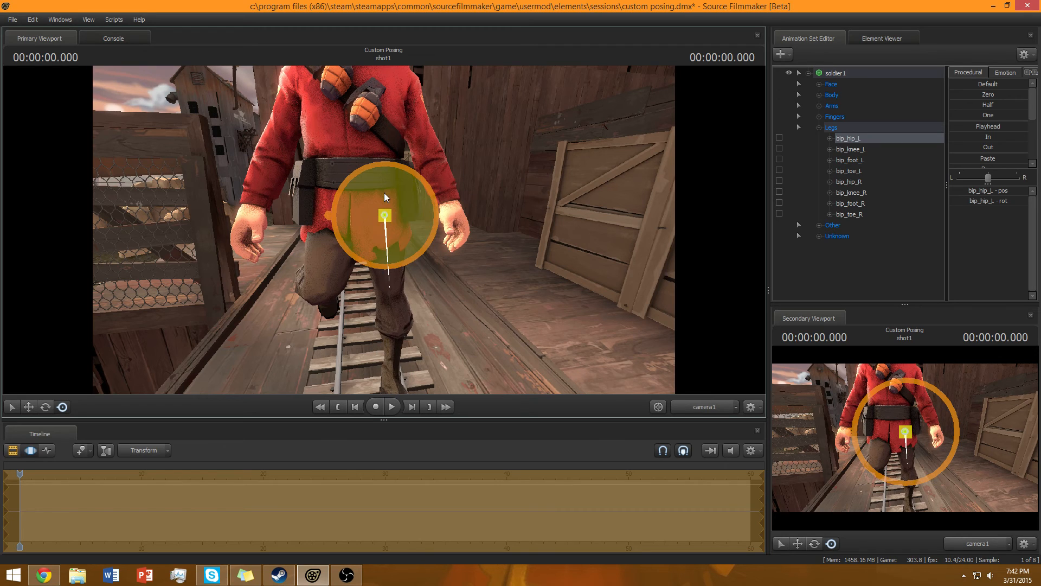
drag(381, 183, 402, 243)
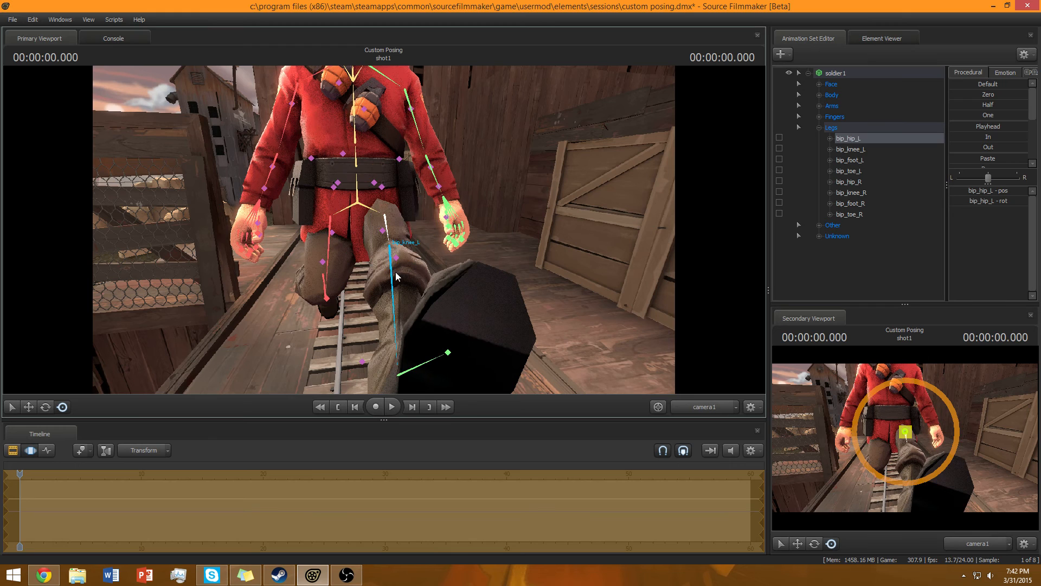
ctrl+click(394, 280)
click(396, 280)
mouse_move(396, 279)
mouse_down()
mouse_move(395, 298)
mouse_move(395, 288)
mouse_up()
ctrl+click(386, 227)
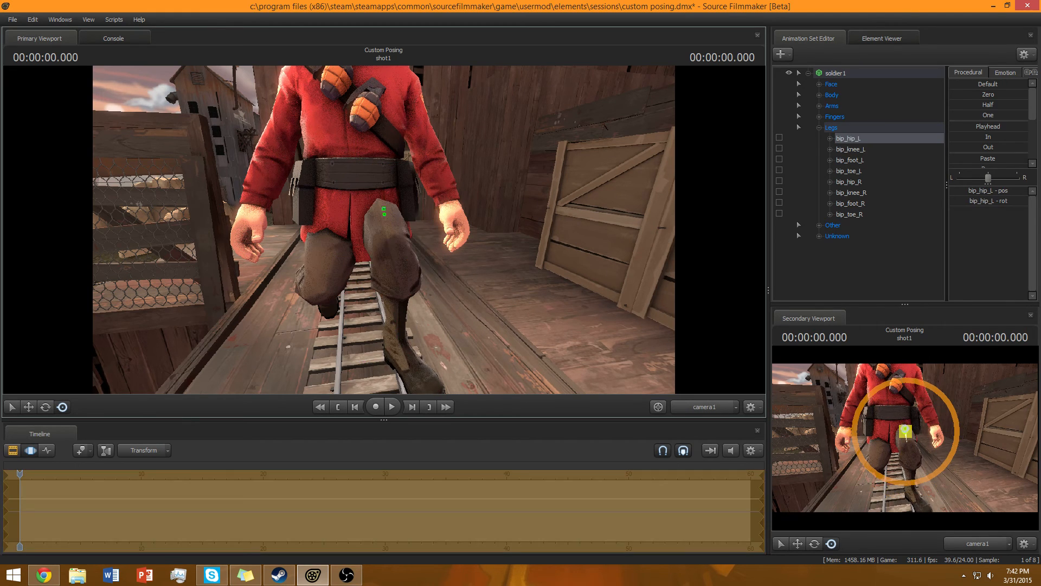
key(ctrl+z)
mouse_move(396, 218)
mouse_down()
mouse_move(396, 195)
mouse_move(396, 204)
mouse_up()
Adjust the left foot and left knee rotations so the left foot rests on the rails.
ctrl+click(403, 340)
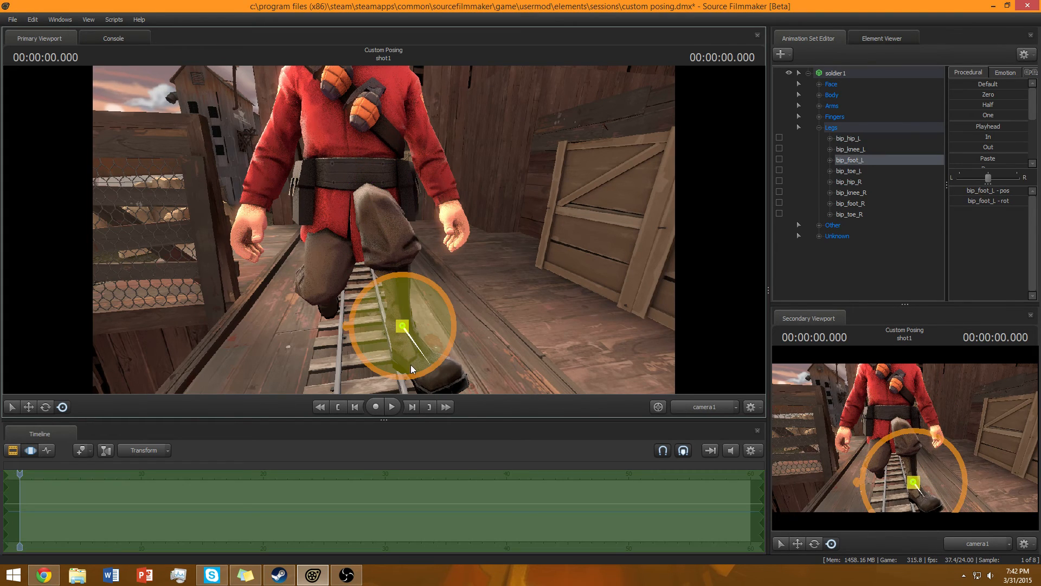
drag(399, 349, 387, 350)
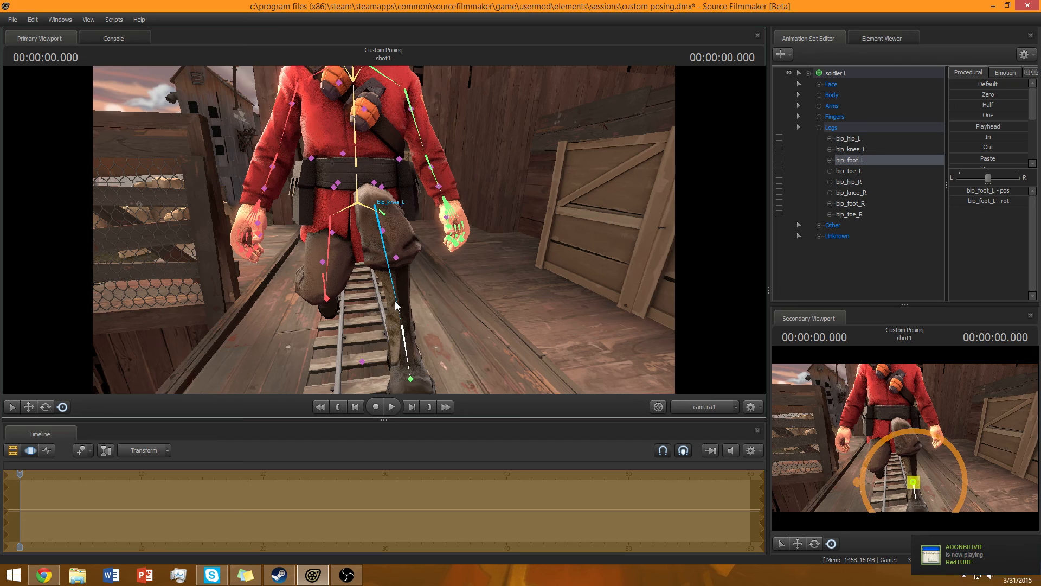
ctrl+click(394, 302)
drag(380, 262, 364, 278)
ctrl+click(376, 351)
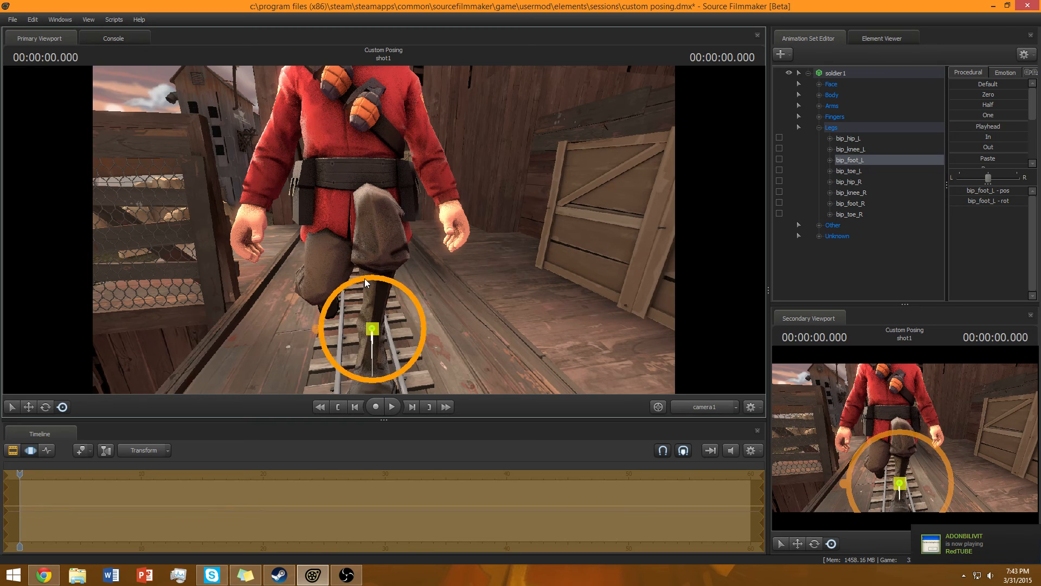
ctrl+click(378, 271)
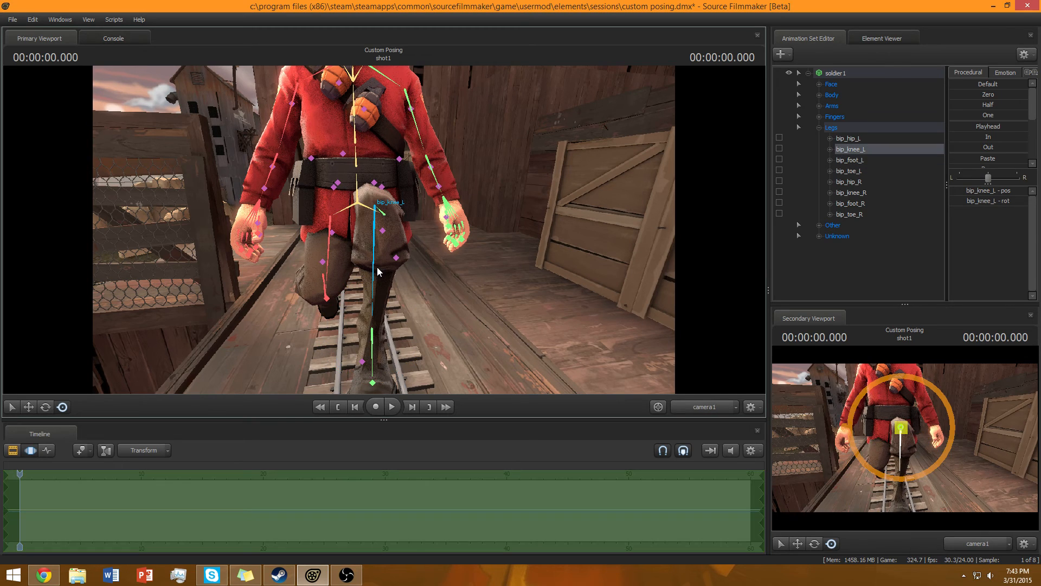
ctrl+click(388, 213)
drag(394, 213, 409, 212)
click(846, 273)
drag(645, 255, 980, 266)
key(a)
key(w)
key(s)
key(a)
key(w)
key(a)
key(s)
key(w)
key(s)
key(w)
drag(383, 271, 399, 233)
click(394, 225)
scroll(844, 211, down, 1)
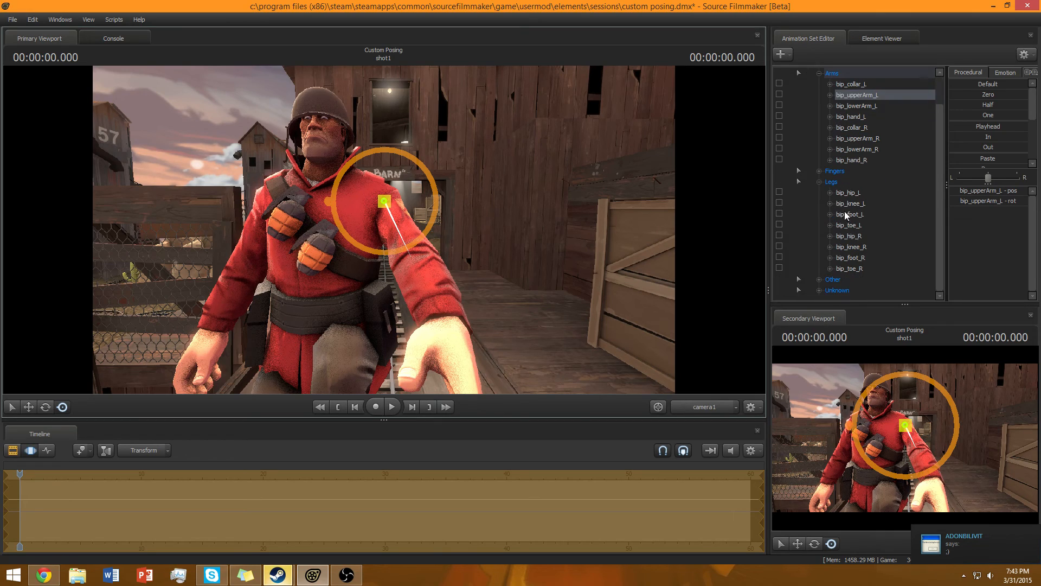
click(819, 182)
click(818, 106)
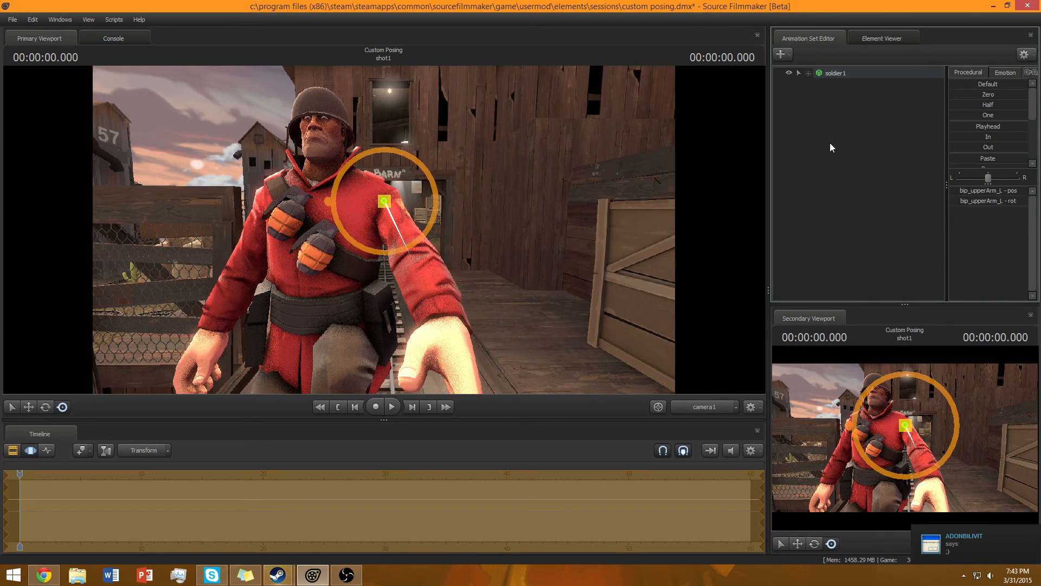
click(831, 143)
drag(595, 104, 594, 105)
click(785, 55)
click(814, 174)
right_click(826, 75)
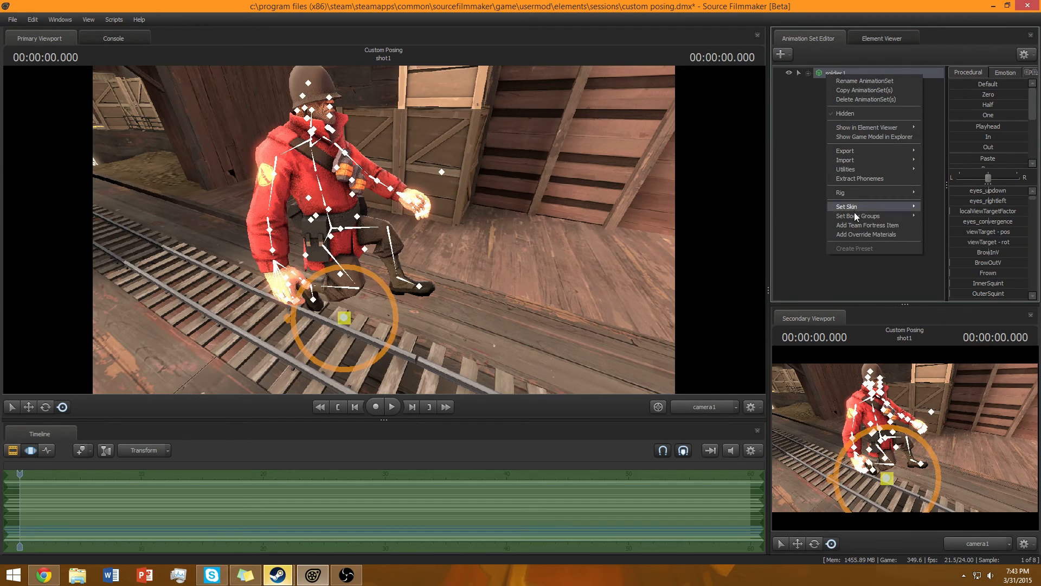
click(796, 193)
Create an animation set for a new model, filtering the model browser for market and opening the c_market_gardener weapon model.
click(781, 55)
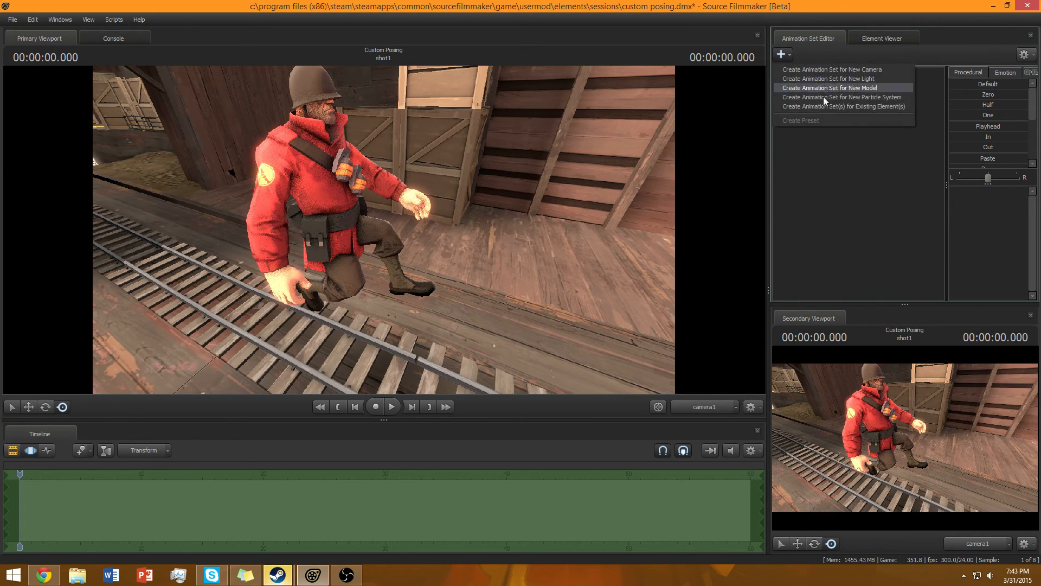
click(827, 90)
text(sh)
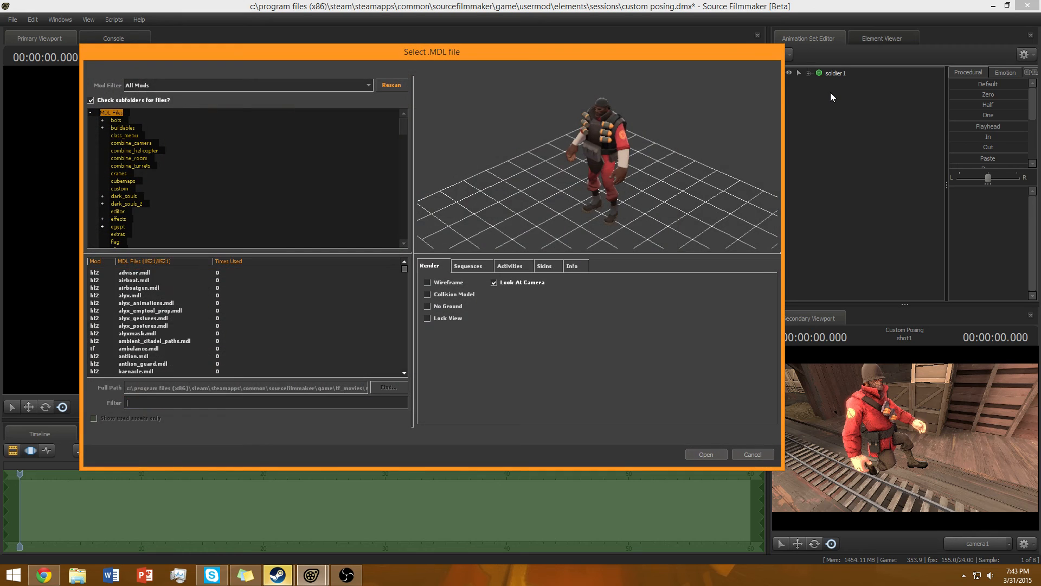
text(ovel)
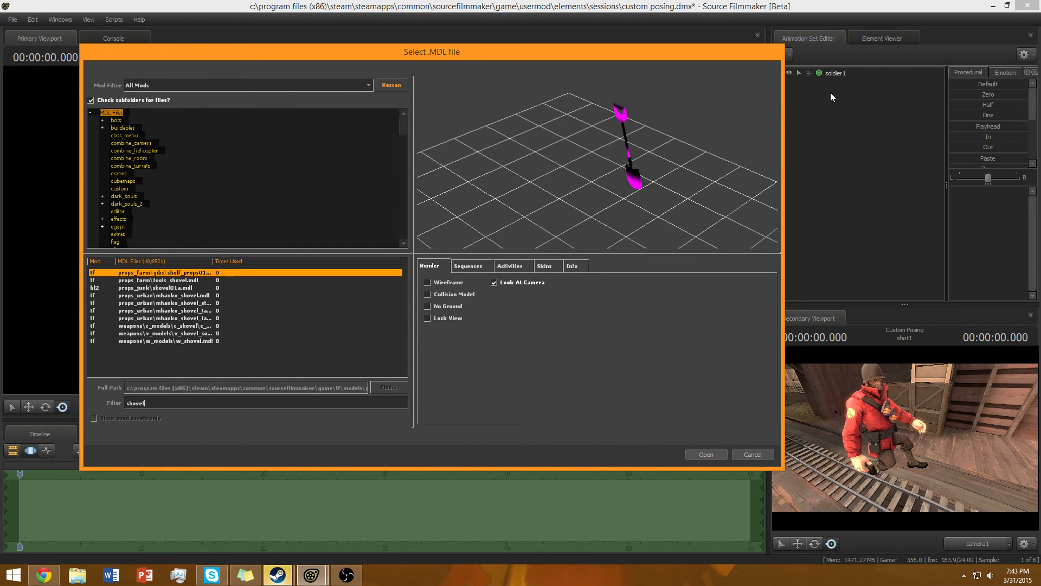
key(Down)
key(Down)
key(Down)
key(Down)
key(Down)
key(Down)
key(Down)
key(Down)
key(Down)
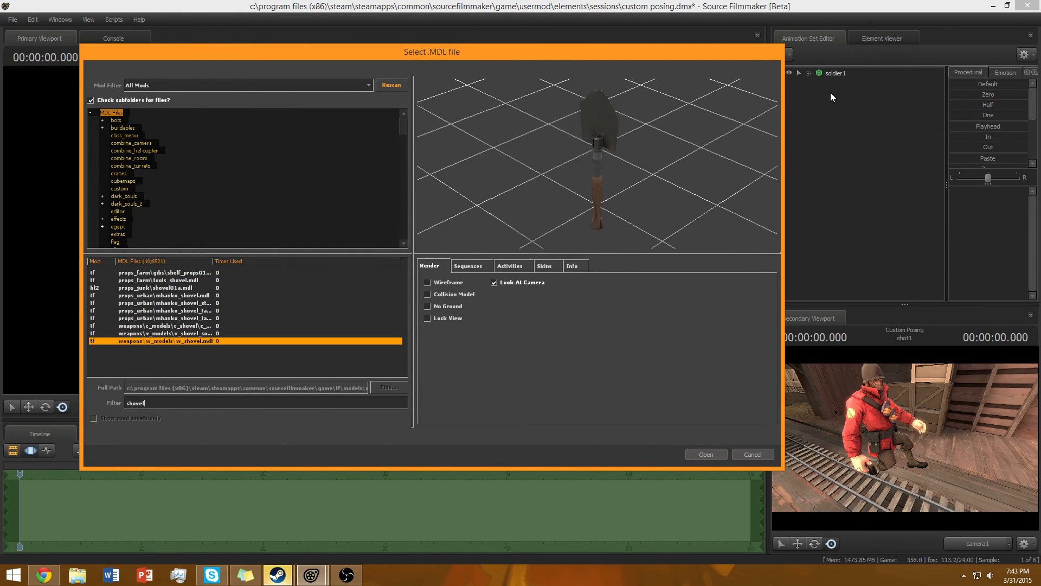
key(BackSpace)
key(BackSpace)
key(BackSpace)
key(BackSpace)
key(BackSpace)
key(BackSpace)
text(marlet)
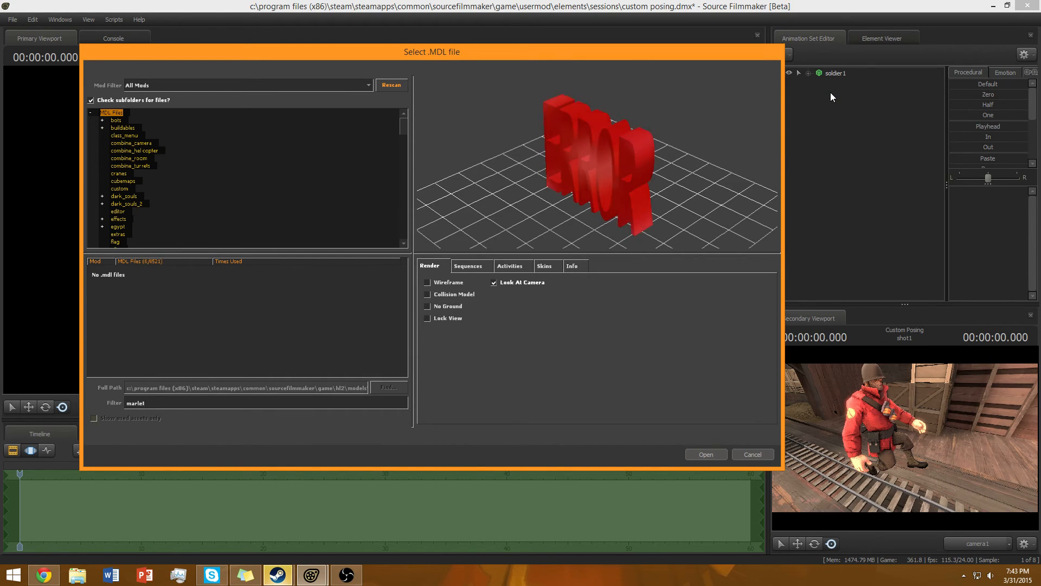
key(BackSpace)
key(BackSpace)
key(BackSpace)
text(ket)
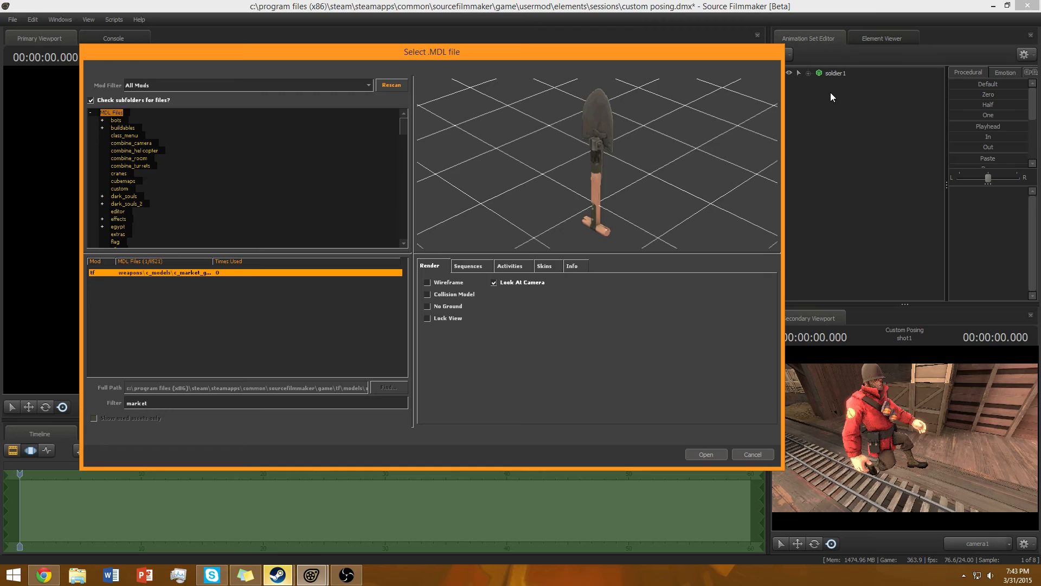
key(Return)
Move the Market Gardener shovel model up beside the soldier's hand.
click(834, 74)
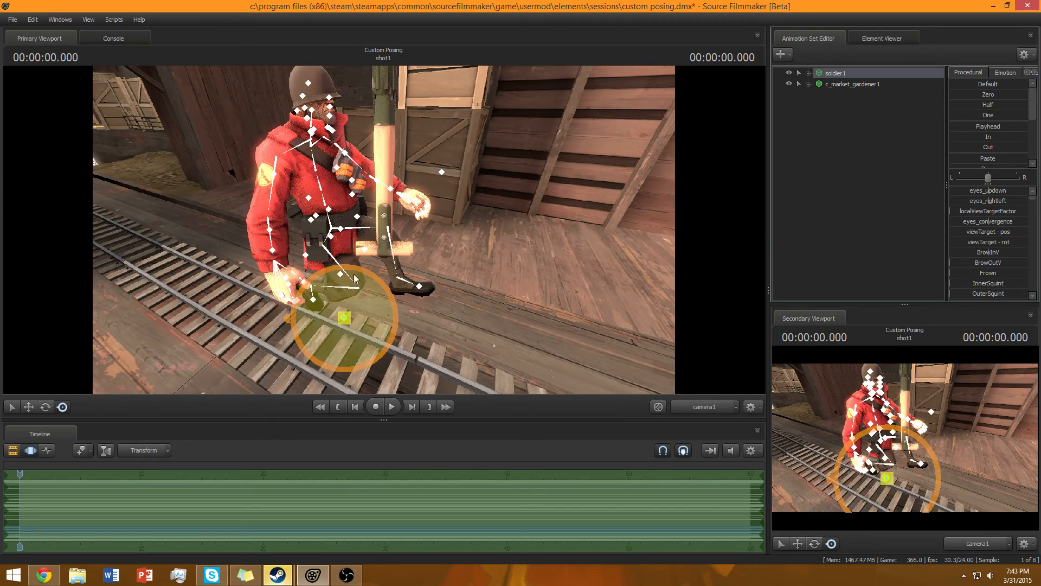
mouse_move(352, 276)
mouse_down()
mouse_move(331, 304)
mouse_move(353, 250)
mouse_move(361, 259)
mouse_up()
key(s)
drag(364, 347, 355, 349)
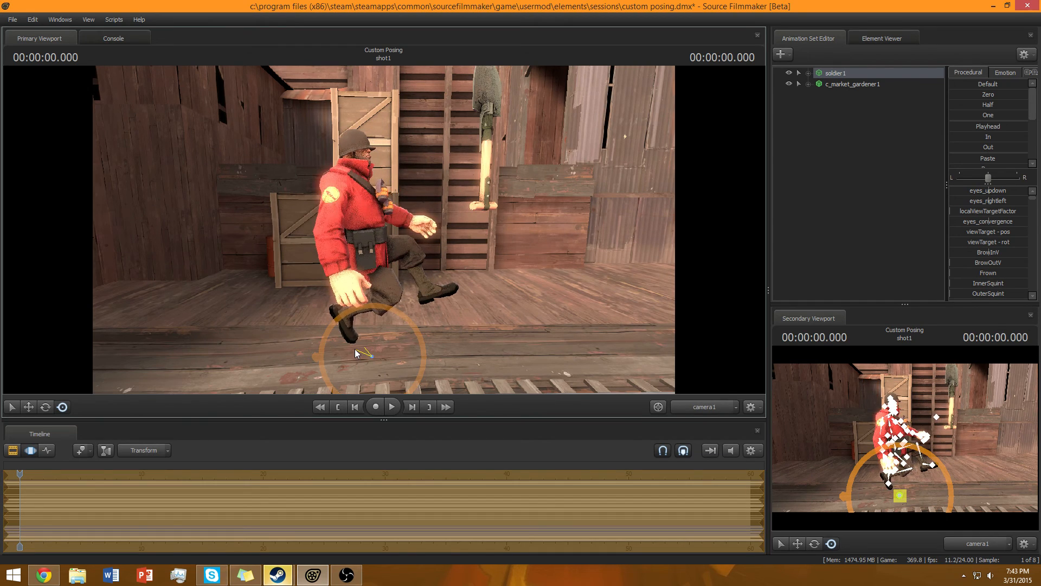
click(799, 174)
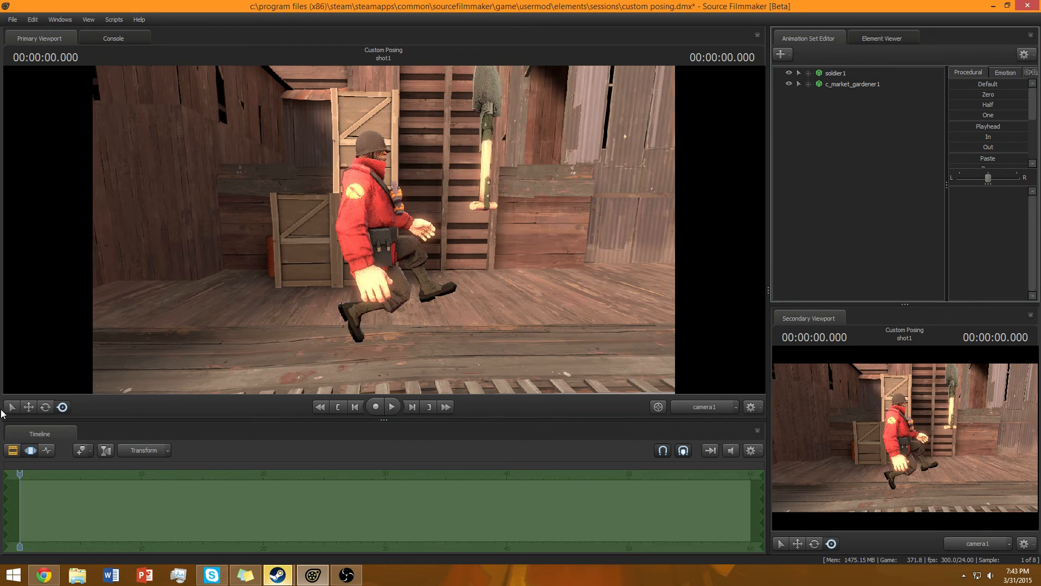
click(850, 85)
drag(459, 193, 444, 182)
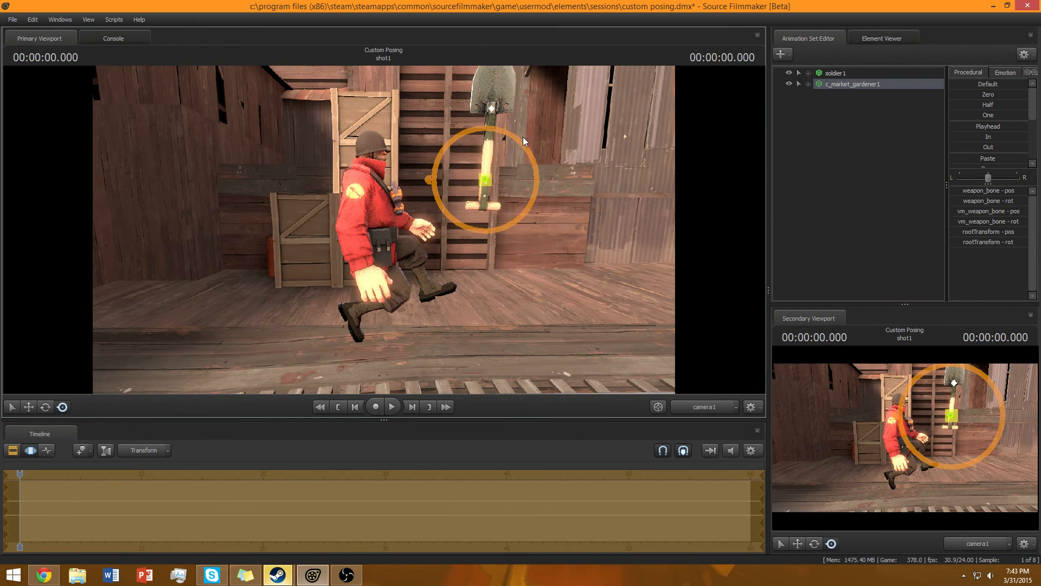
drag(522, 138, 526, 167)
drag(466, 208, 505, 182)
drag(385, 229, 434, 233)
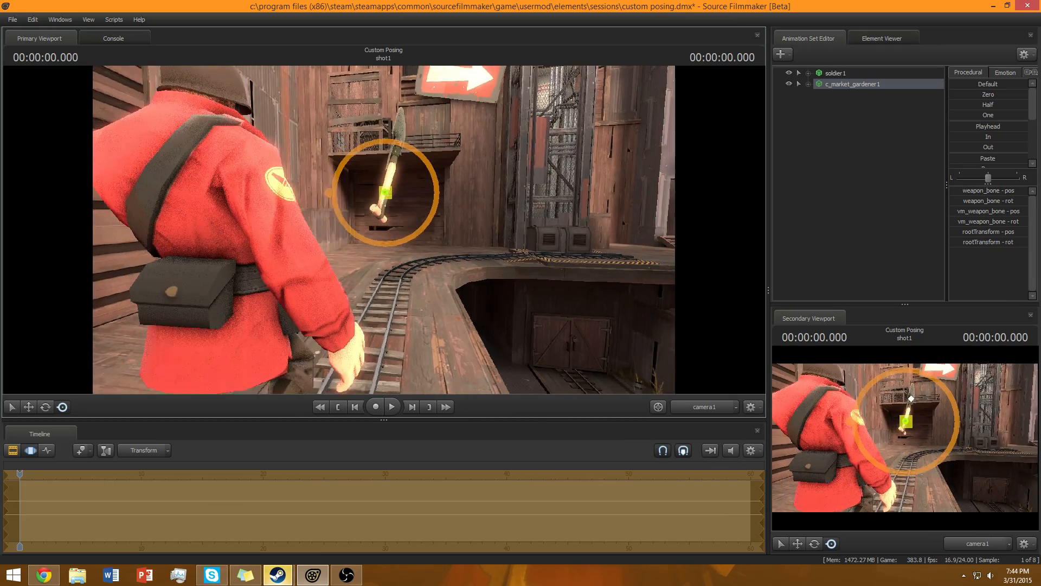
drag(396, 192, 333, 175)
mouse_move(384, 230)
mouse_down()
mouse_move(339, 229)
mouse_move(383, 229)
mouse_up()
drag(406, 179, 402, 184)
drag(384, 230, 415, 202)
Raise the soldier's left arm by rotating the left upper arm bone toward the shovel.
ctrl+click(416, 203)
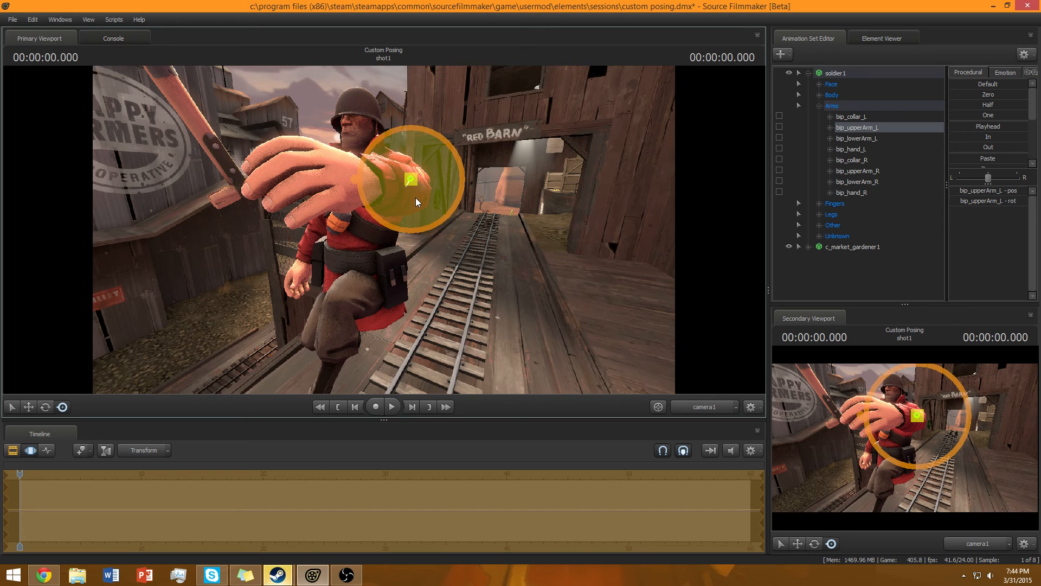
drag(477, 226, 299, 238)
click(372, 273)
click(383, 255)
click(342, 240)
ctrl+click(344, 232)
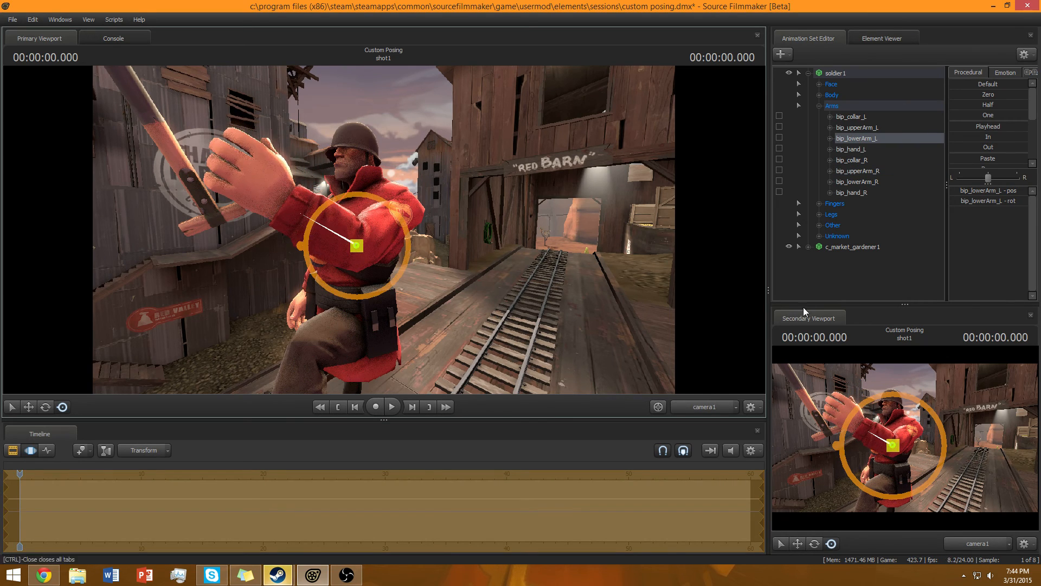
Select the soldier's left lower arm and rotate it so the hand reaches toward the shovel.
click(677, 290)
click(849, 248)
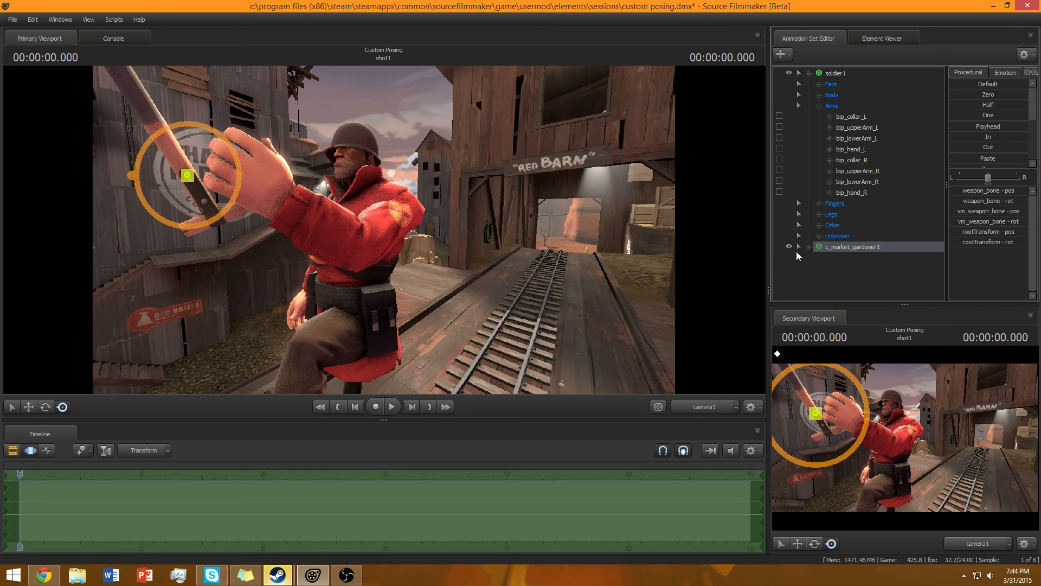
click(819, 106)
click(808, 73)
click(835, 74)
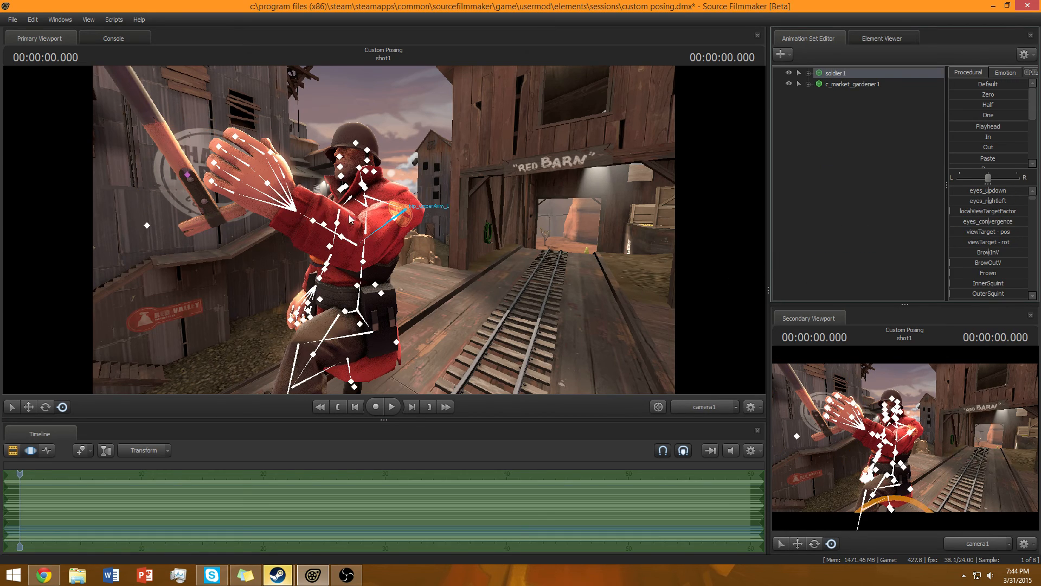
click(350, 235)
drag(377, 249, 432, 247)
key(w)
key(s)
key(w)
key(s)
key(w)
drag(488, 230, 491, 228)
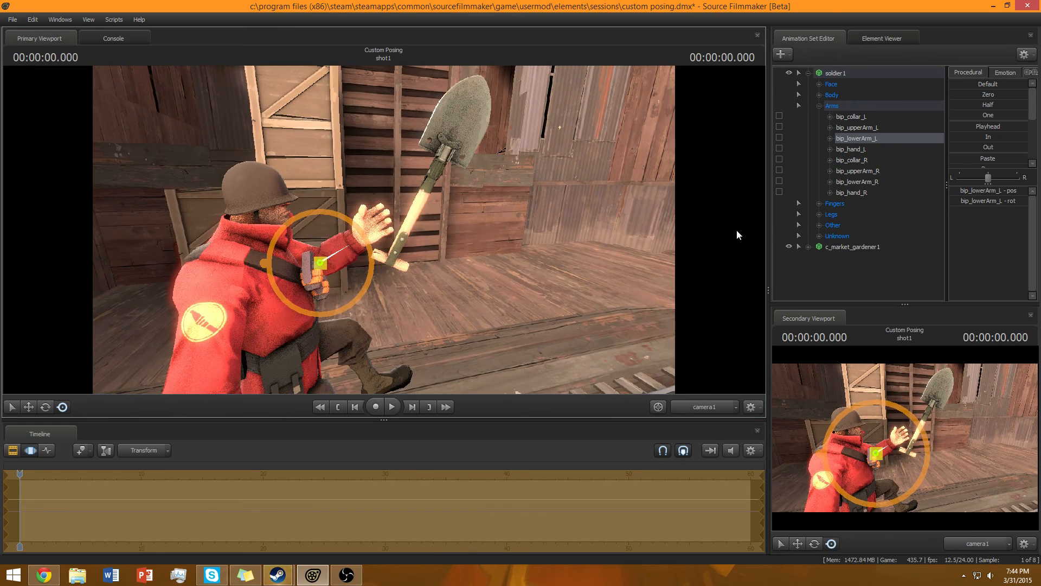
Rotate the Market Gardener shovel to tilt its head back toward the soldier.
click(868, 249)
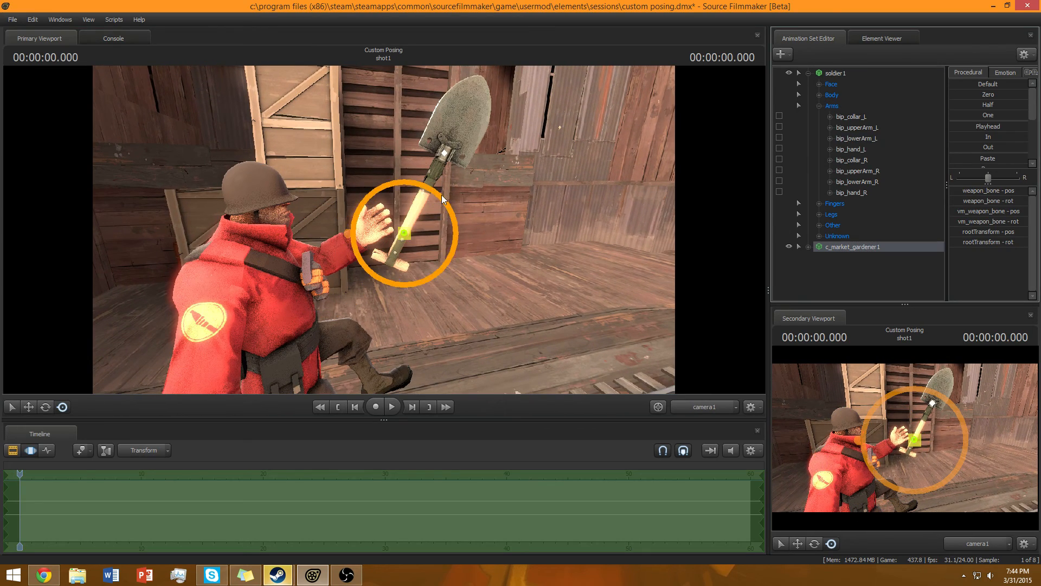
drag(435, 194, 397, 187)
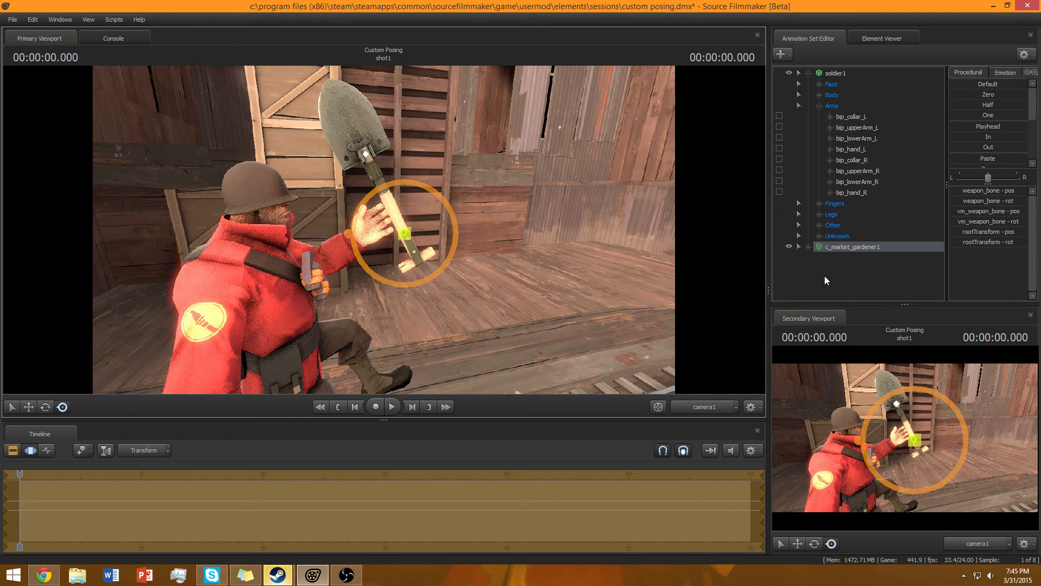
click(824, 275)
click(826, 250)
Move the shovel so its handle sits inside the soldier's left hand.
key(w)
drag(440, 285, 504, 293)
key(w)
key(w)
key(a)
click(63, 409)
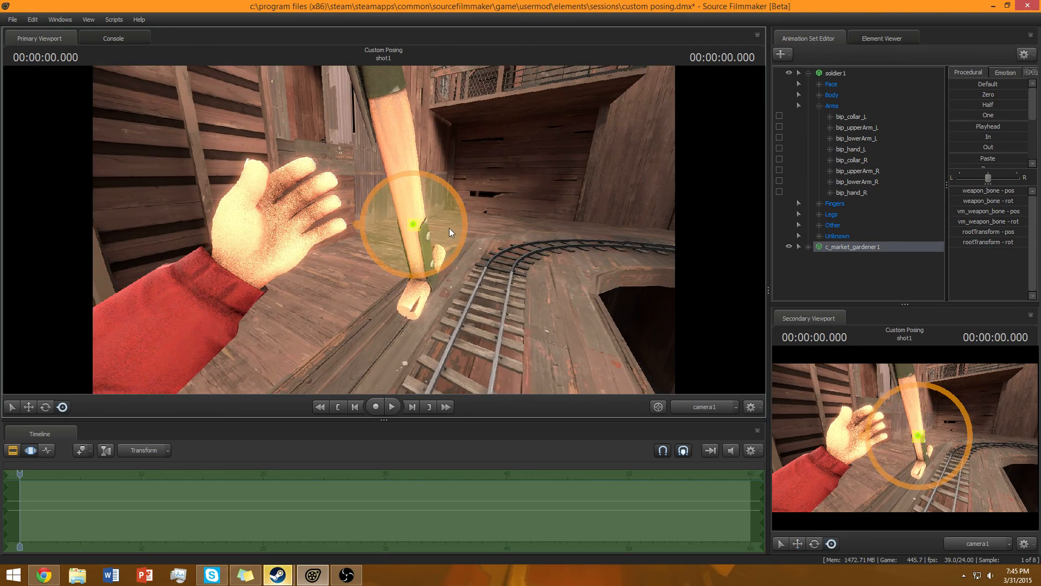
drag(415, 226, 295, 228)
key(d)
drag(382, 230, 255, 224)
drag(458, 158, 462, 165)
drag(411, 190, 624, 181)
key(w)
key(a)
key(s)
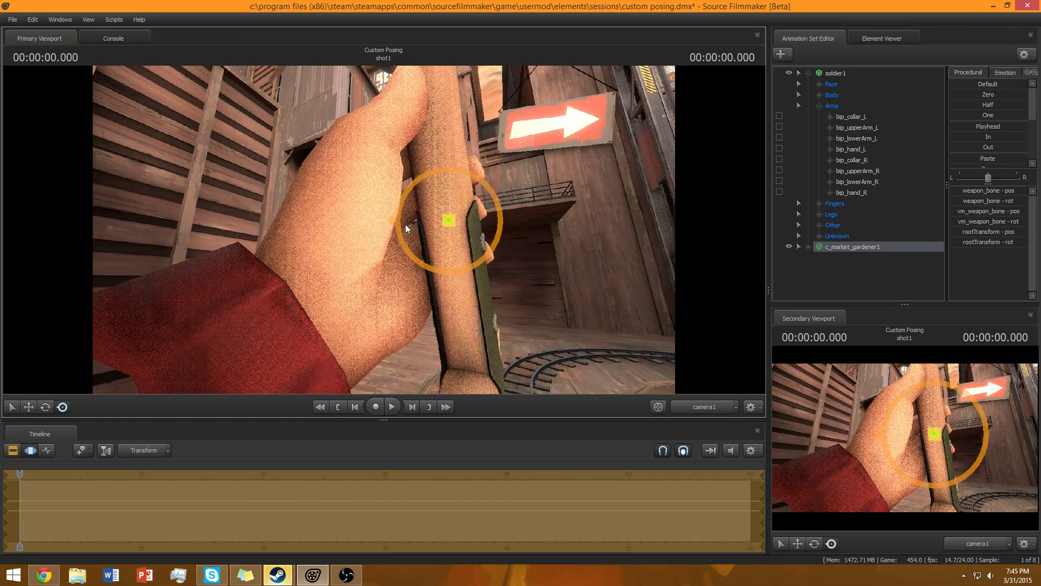
drag(447, 221, 419, 224)
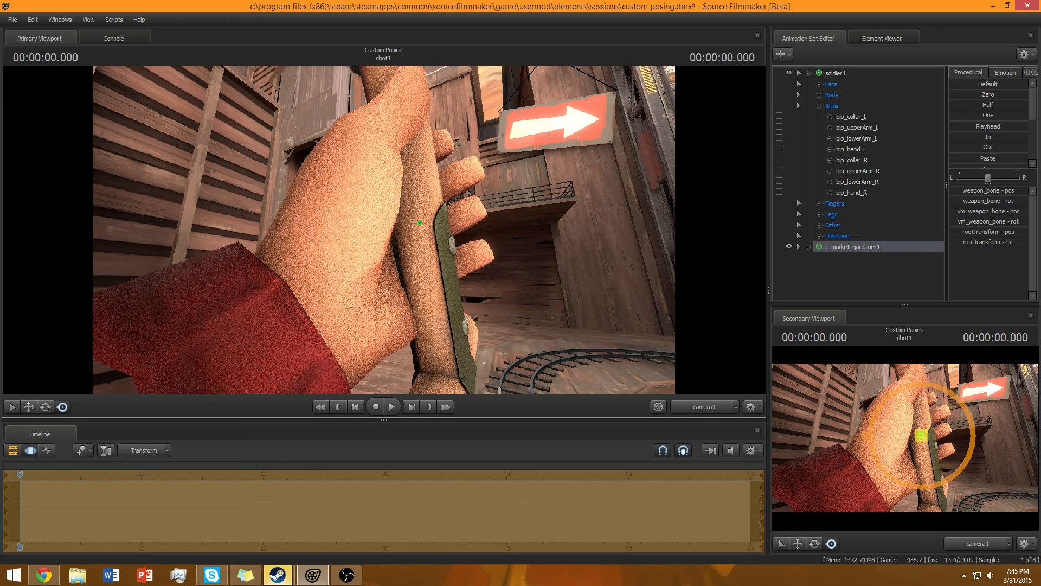
Curl the joints of the soldier's left index finger around the shovel handle.
drag(445, 269, 358, 266)
key(d)
drag(356, 209, 375, 227)
click(921, 290)
drag(542, 244, 581, 244)
key(s)
key(w)
key(ctrl)
drag(383, 234, 333, 230)
click(384, 205)
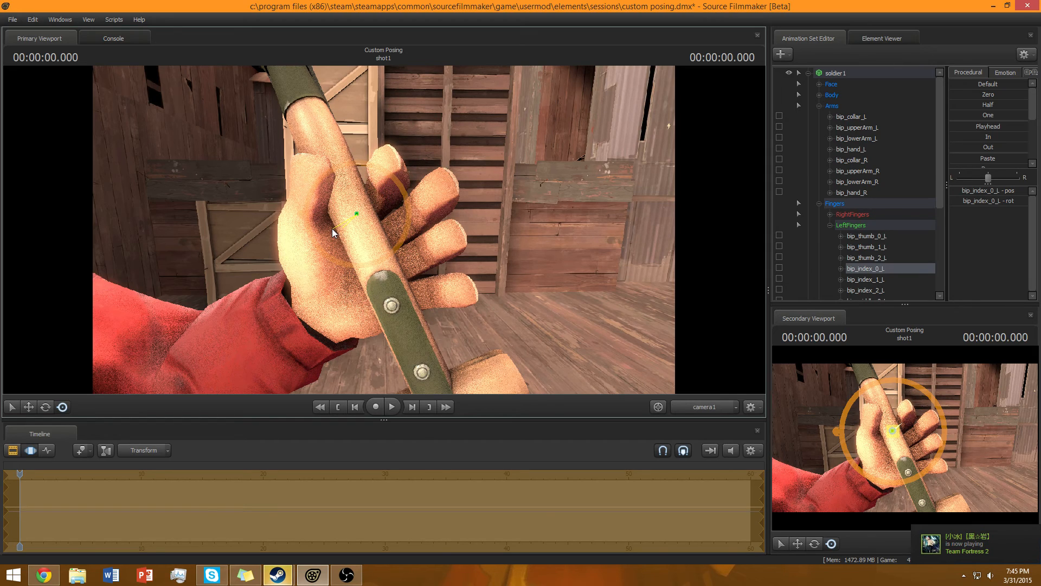
key(ctrl)
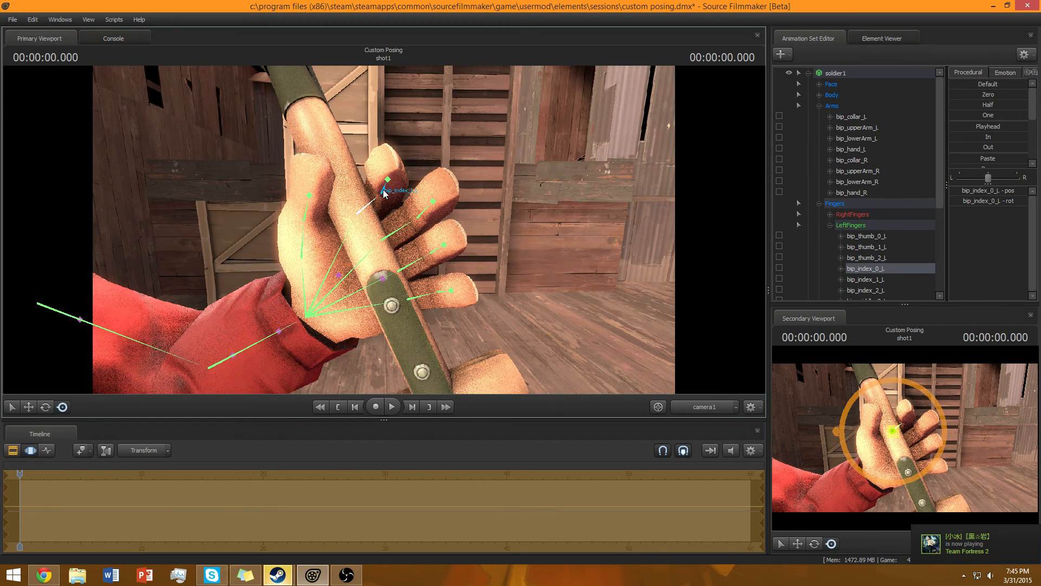
click(385, 192)
mouse_move(350, 209)
mouse_down()
mouse_move(337, 214)
mouse_move(351, 218)
mouse_up()
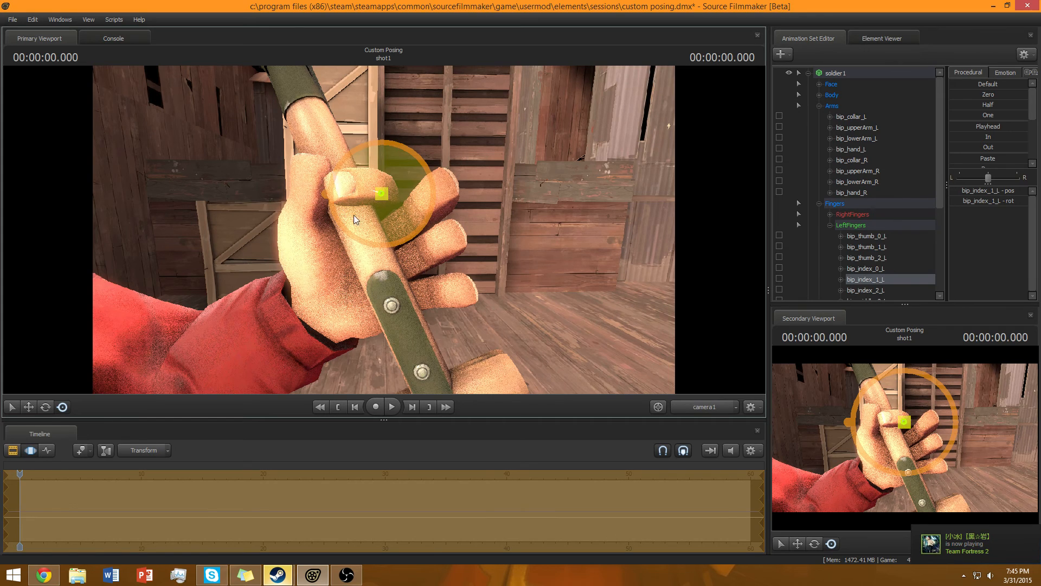
drag(406, 182, 350, 202)
ctrl+click(368, 190)
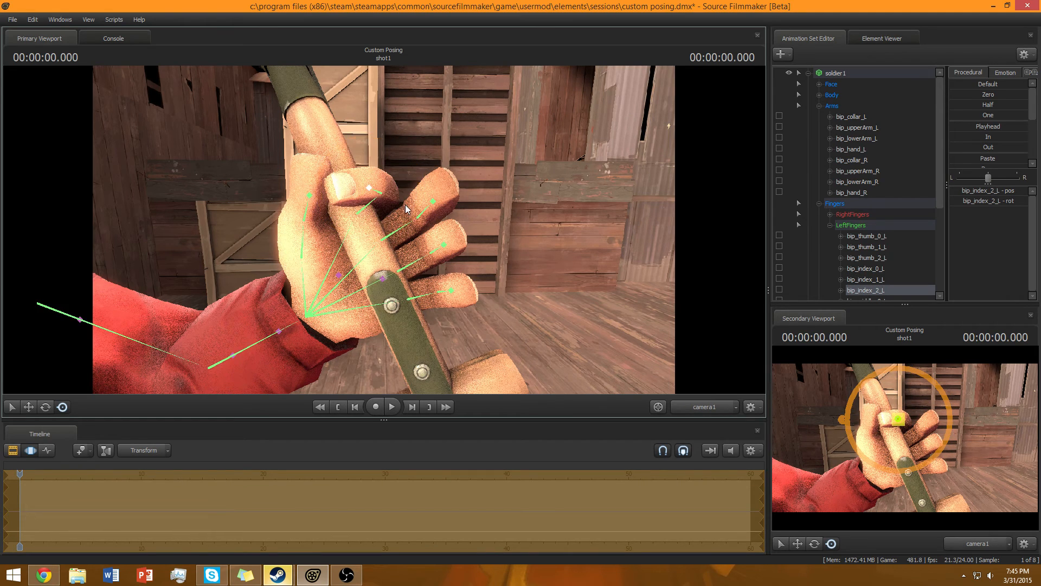
Curl the left middle finger joints around the shovel handle.
ctrl+click(398, 225)
drag(369, 239, 347, 241)
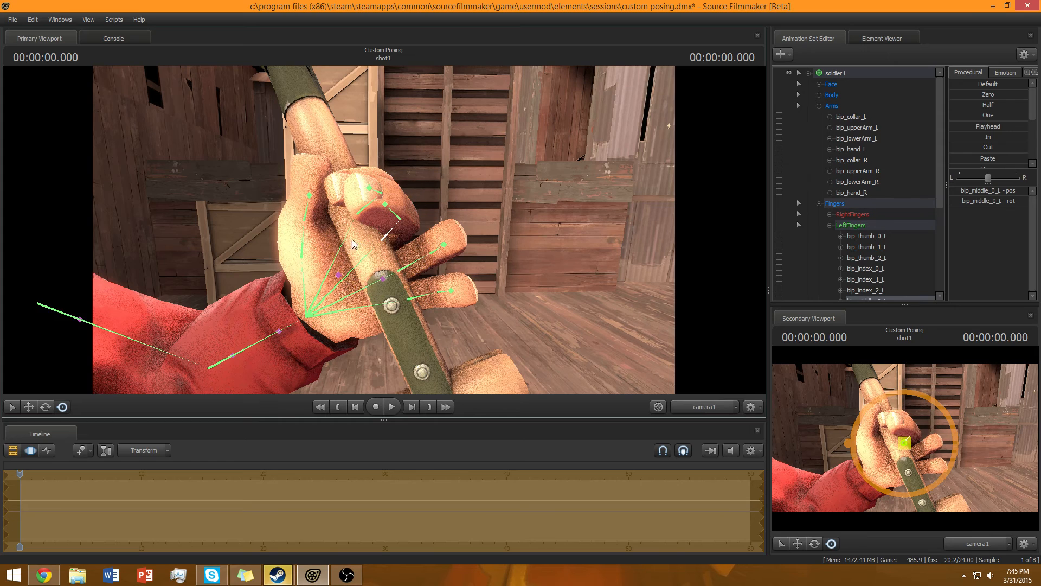
ctrl+click(389, 220)
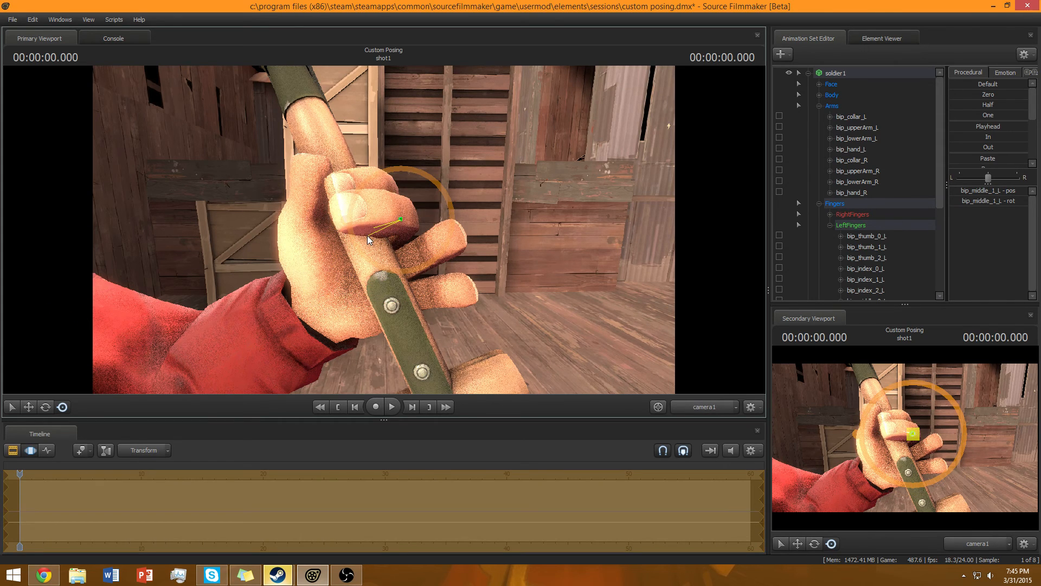
drag(367, 235, 363, 236)
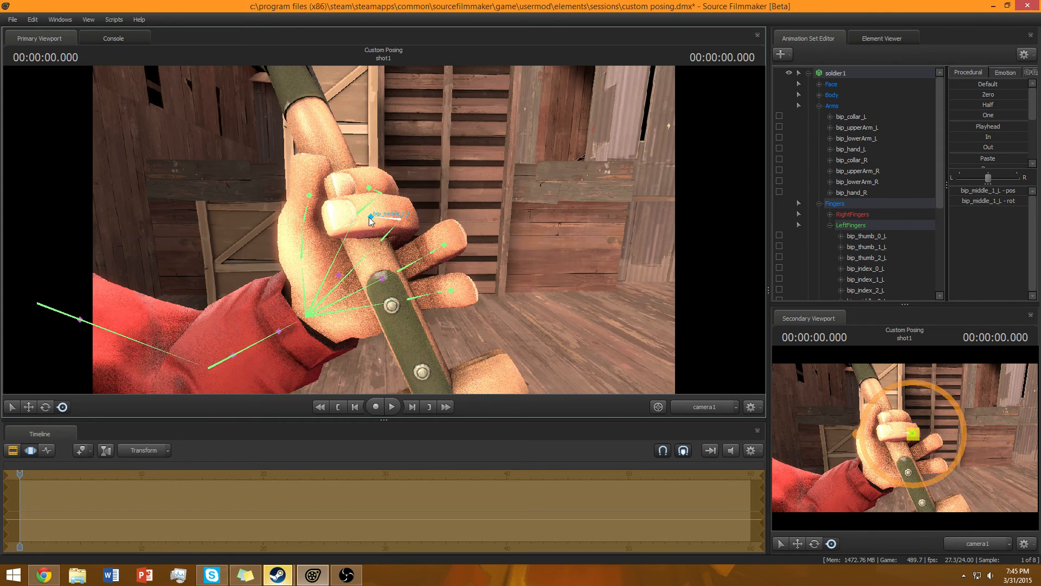
ctrl+click(359, 229)
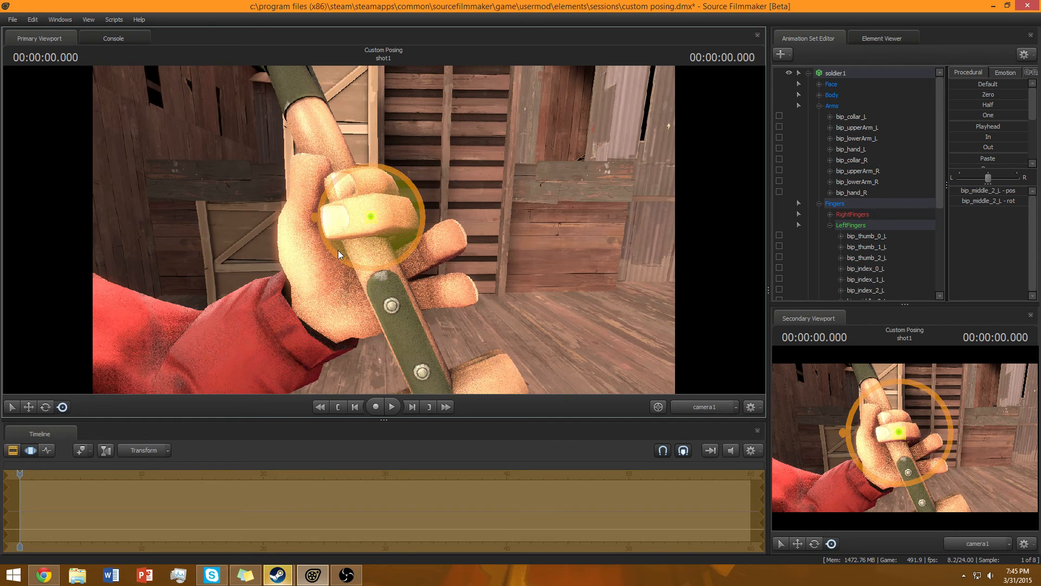
key(ctrl)
Curl the left ring finger joints around the shovel handle.
ctrl+click(412, 262)
drag(368, 285, 353, 281)
key(ctrl+z)
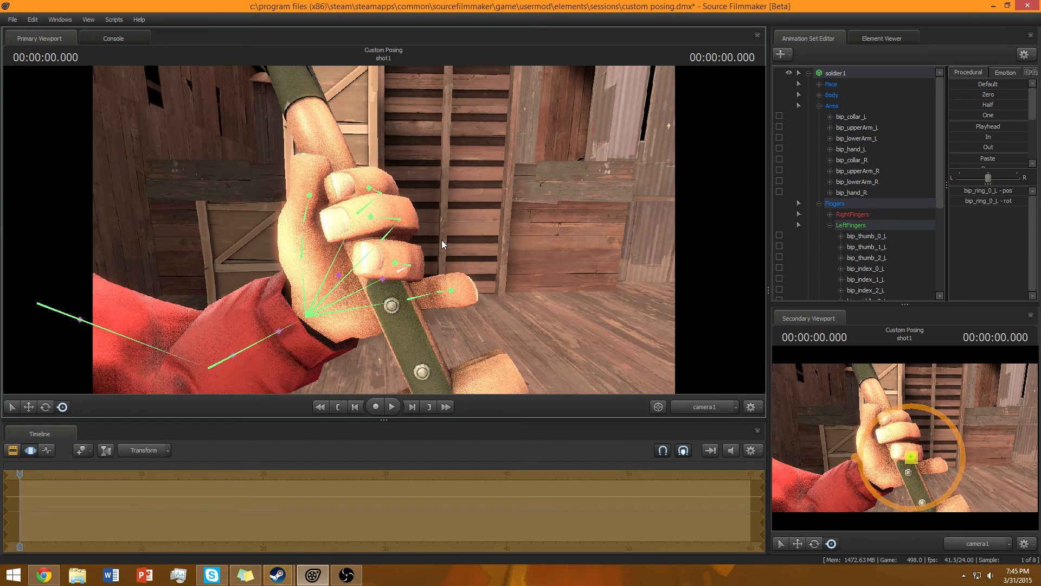
drag(492, 331, 367, 271)
click(45, 407)
key(ctrl)
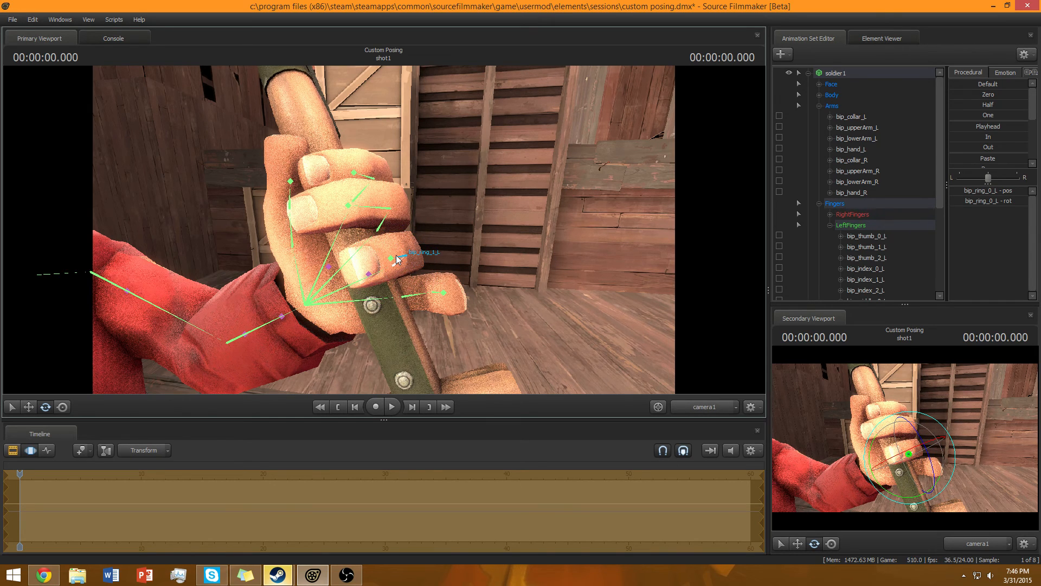
ctrl+click(395, 255)
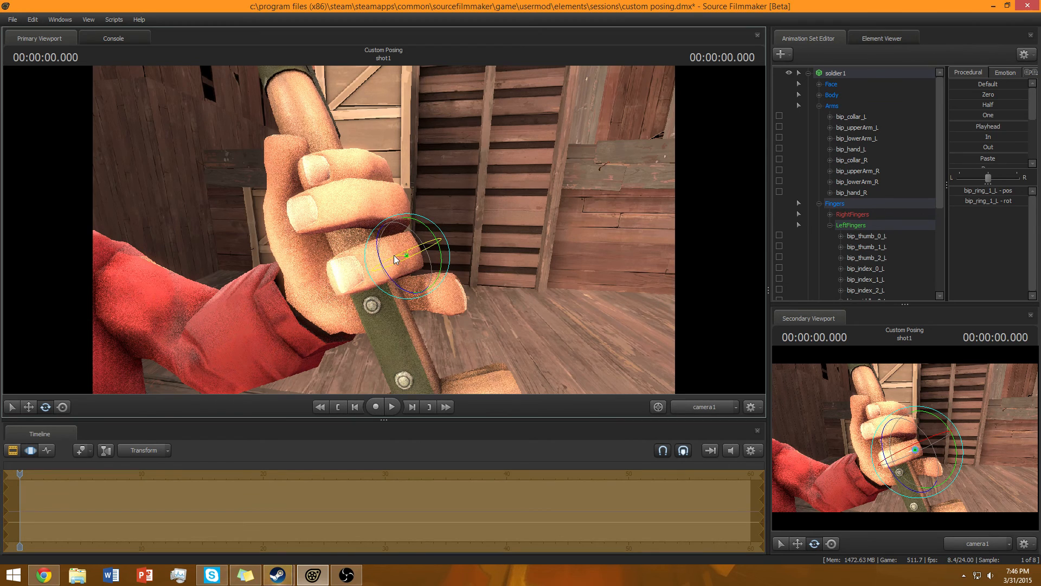
ctrl+click(378, 266)
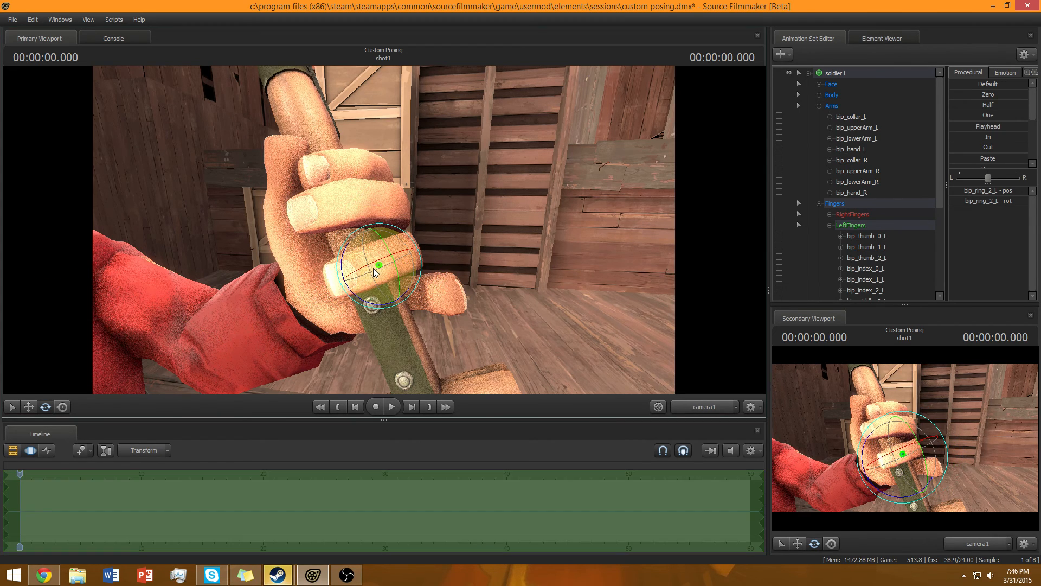
ctrl+click(400, 264)
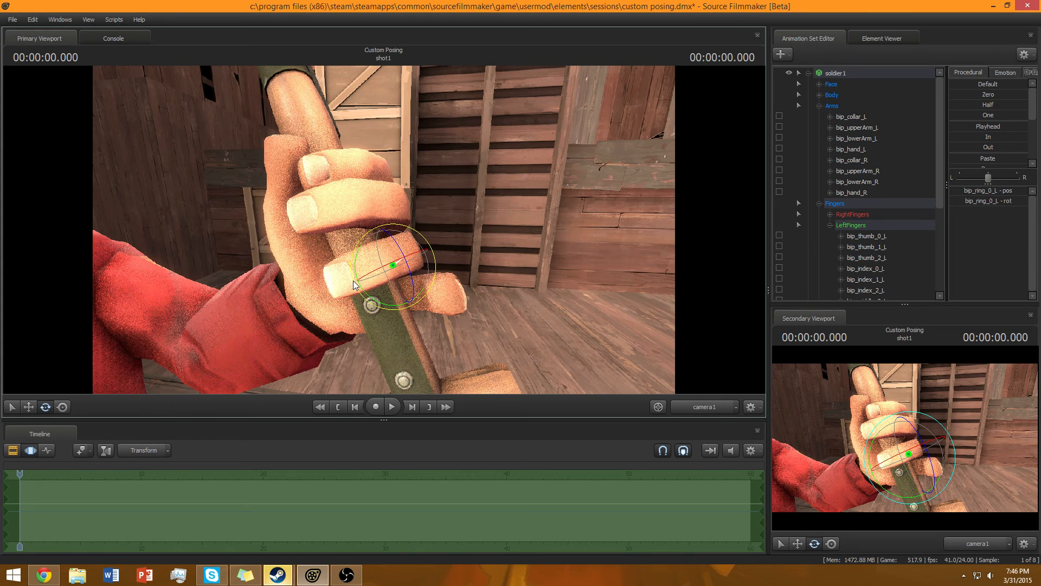
drag(350, 280, 349, 266)
Curl the left pinky finger joints around the shovel handle.
drag(498, 295, 384, 237)
key(s)
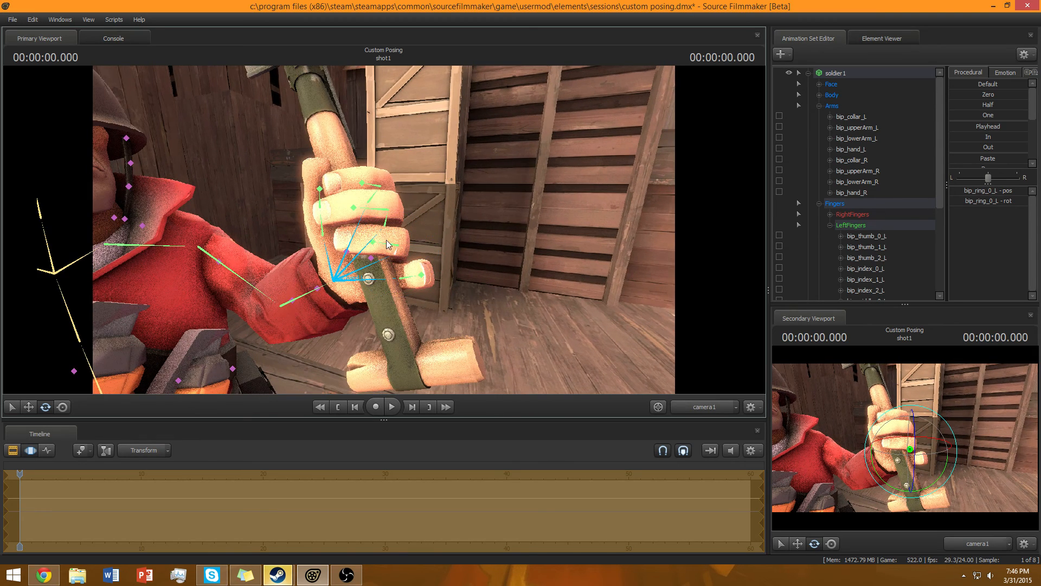
click(409, 279)
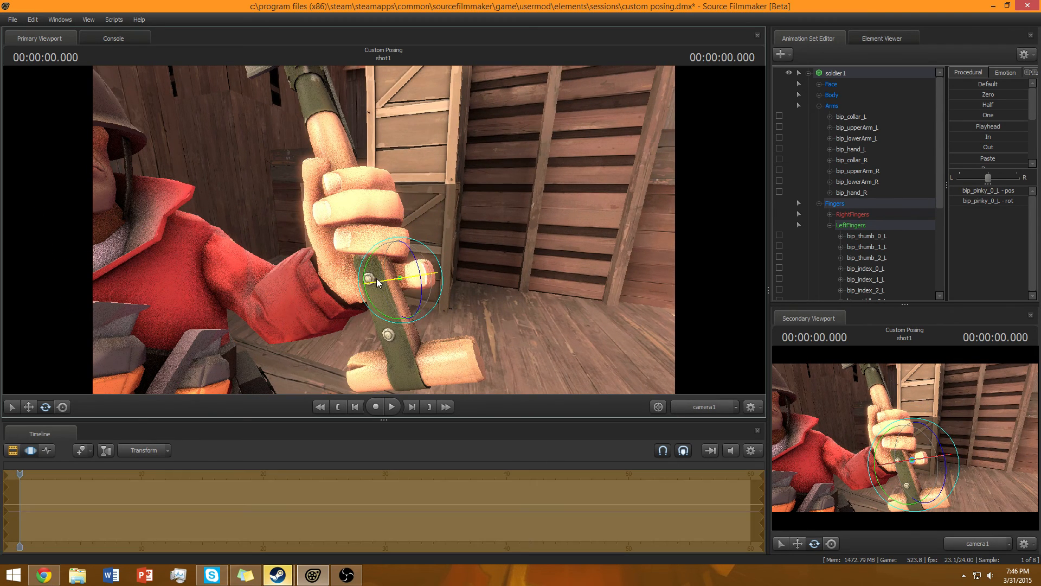
drag(359, 290, 382, 263)
click(401, 278)
click(388, 274)
key(w)
key(s)
key(w)
key(s)
key(s)
key(w)
scroll(911, 241, down, 4)
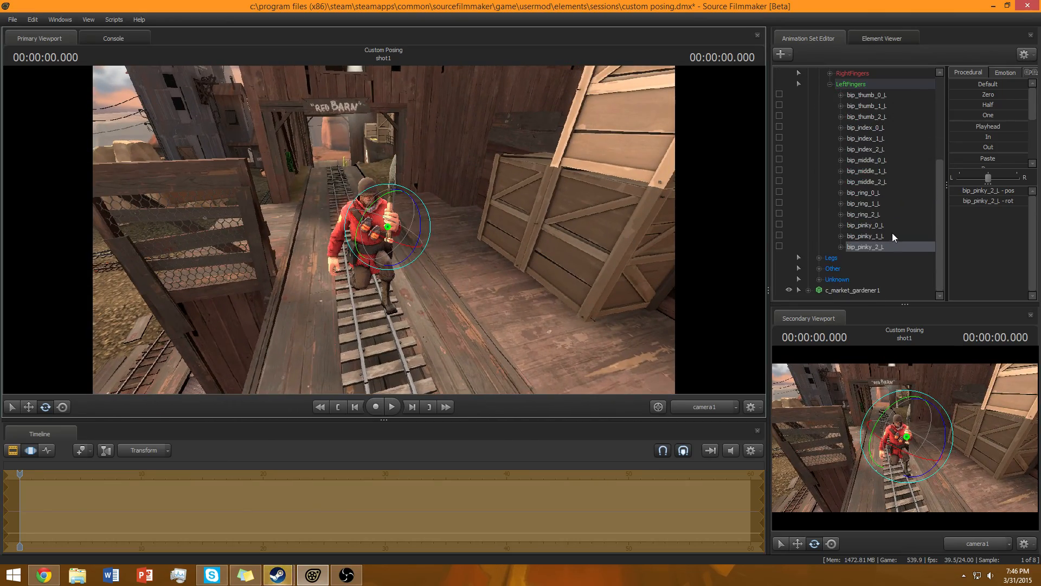
scroll(846, 222, up, 4)
double_click(828, 205)
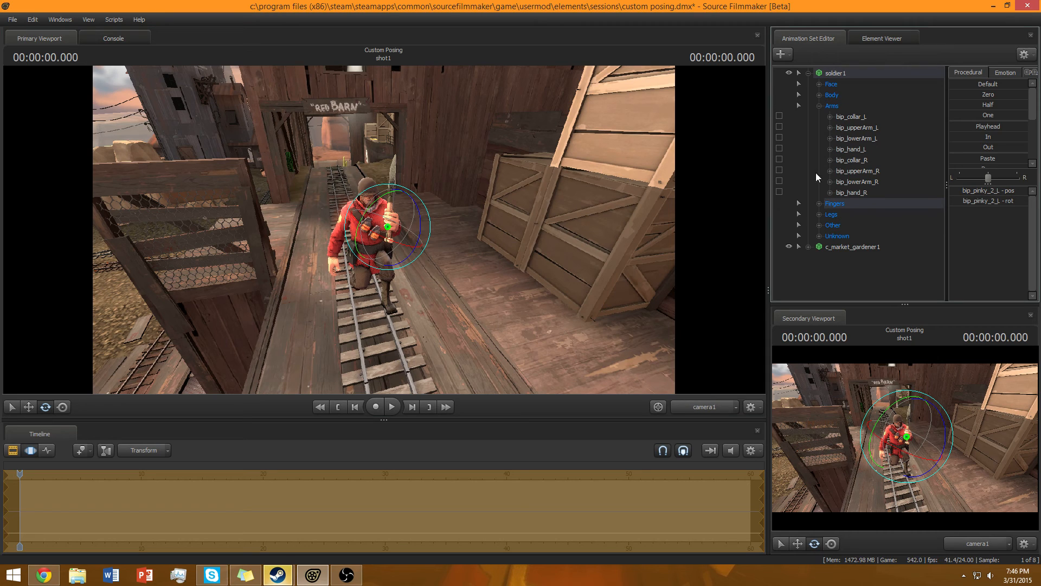
click(819, 106)
click(808, 73)
mouse_move(741, 99)
mouse_down()
mouse_move(727, 100)
mouse_move(742, 99)
mouse_up()
key(w)
drag(834, 72, 835, 86)
key(ctrl+z)
drag(630, 179, 596, 181)
key(w)
key(w)
drag(402, 228, 392, 227)
key(d)
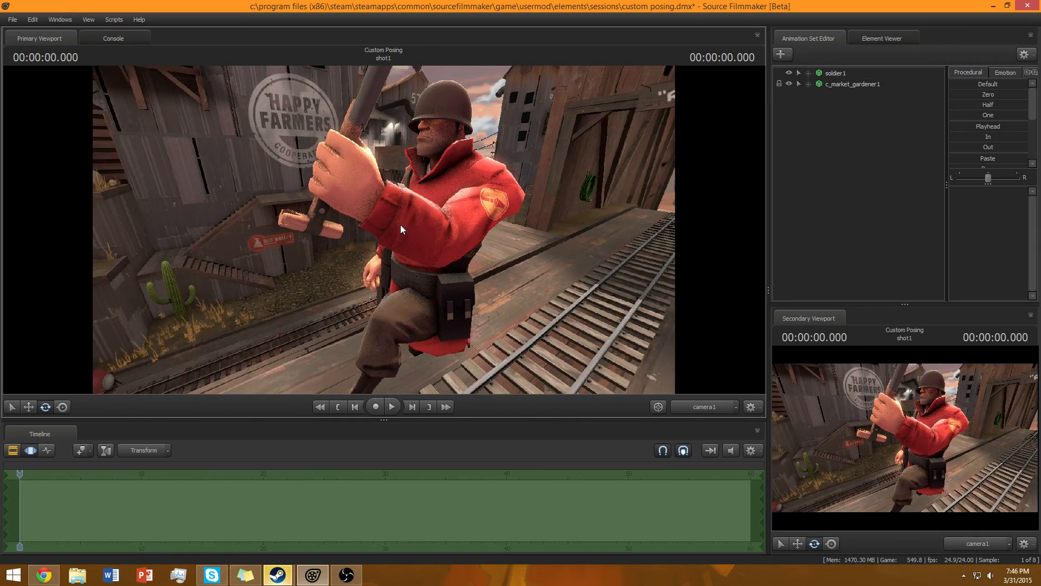
Try to rotate the soldier's left upper arm, then undo the changes.
ctrl+click(465, 220)
drag(510, 205, 385, 234)
key(a)
key(ctrl+z)
key(ctrl+z)
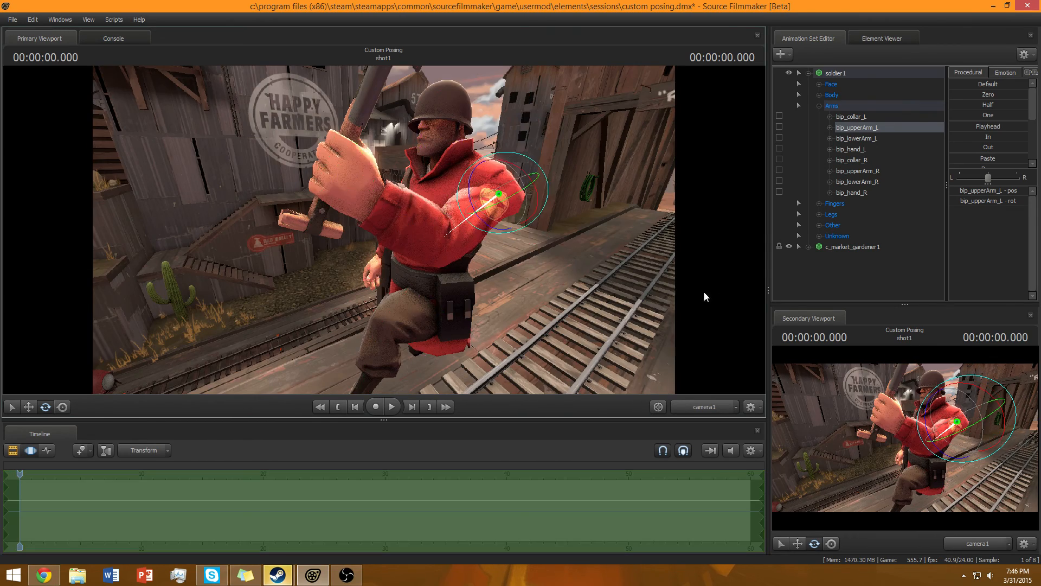
click(833, 205)
click(819, 106)
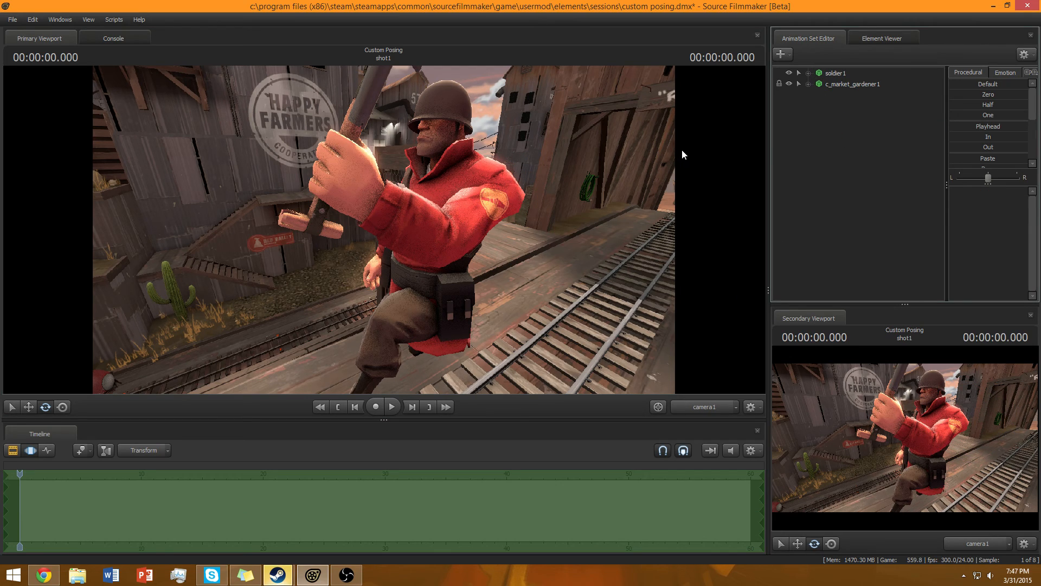
drag(584, 200, 867, 227)
key(a)
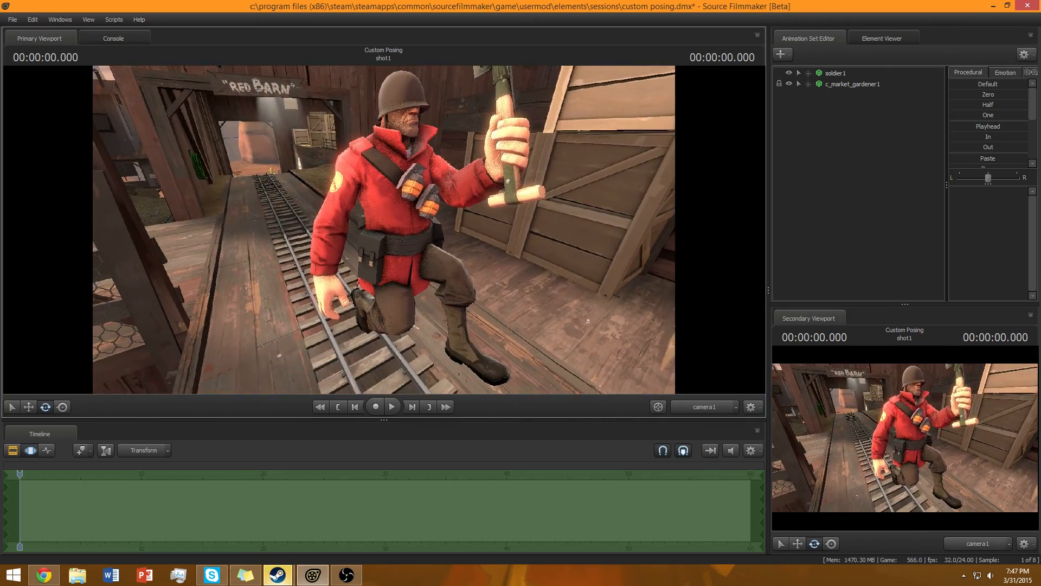
click(321, 213)
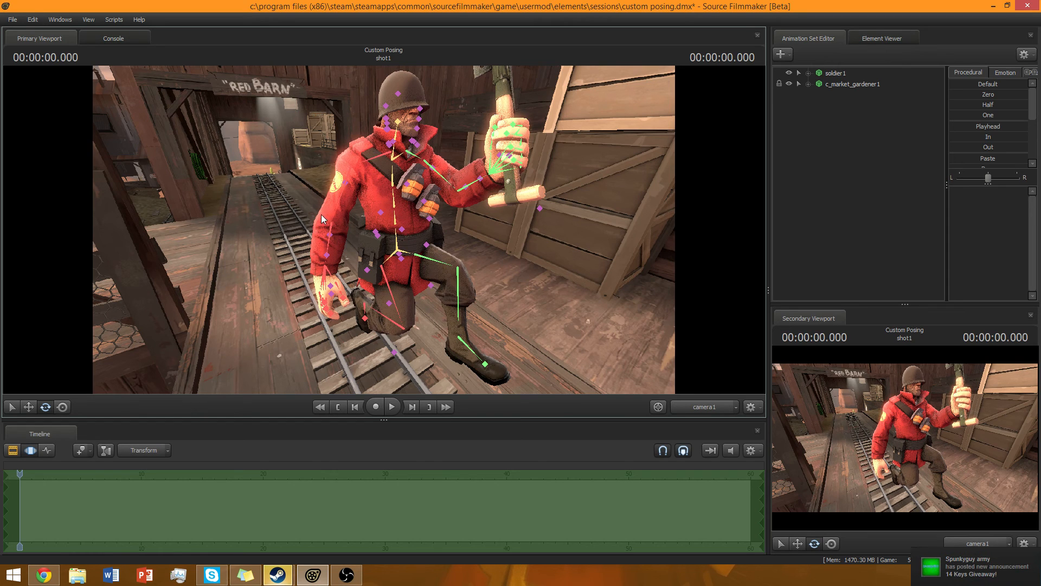
click(347, 200)
click(818, 286)
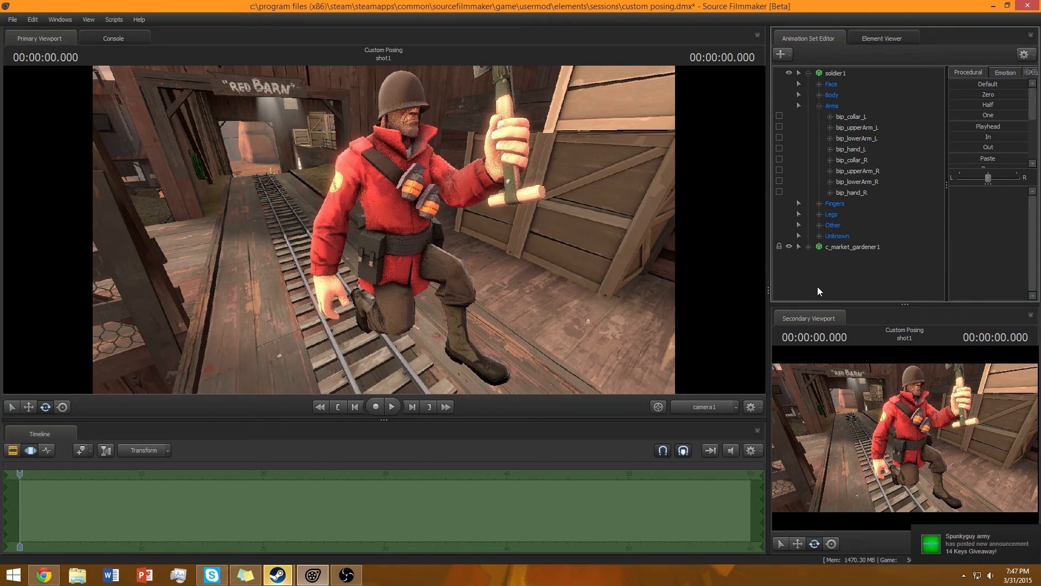
key(ctrl+z)
key(ctrl+z)
key(ctrl+z)
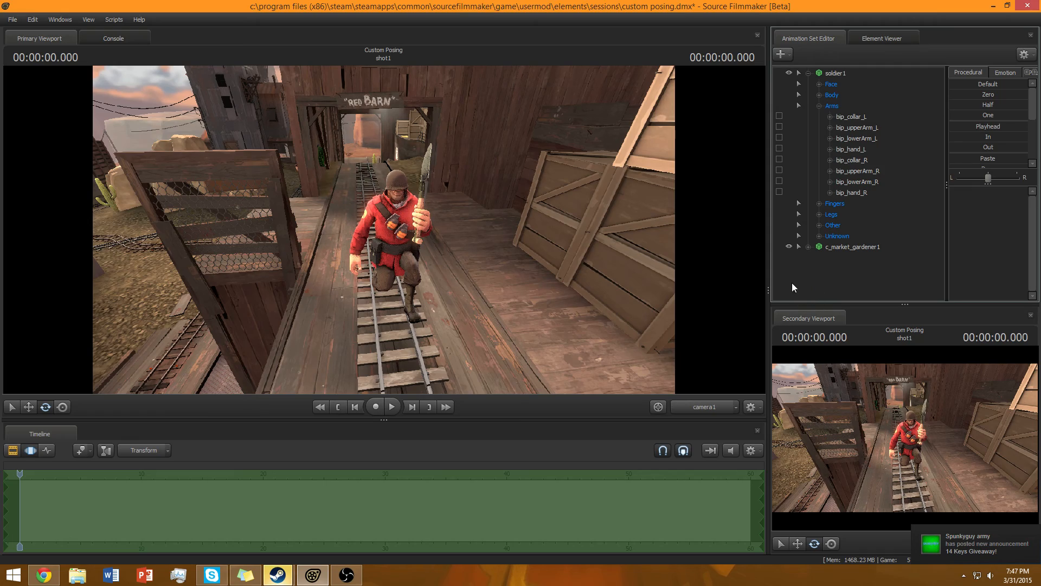
Try to raise the soldier's right arm by rotating its upper arm and forearm joints.
key(w)
mouse_move(429, 239)
mouse_down()
mouse_move(439, 237)
mouse_move(417, 244)
mouse_move(426, 237)
mouse_up()
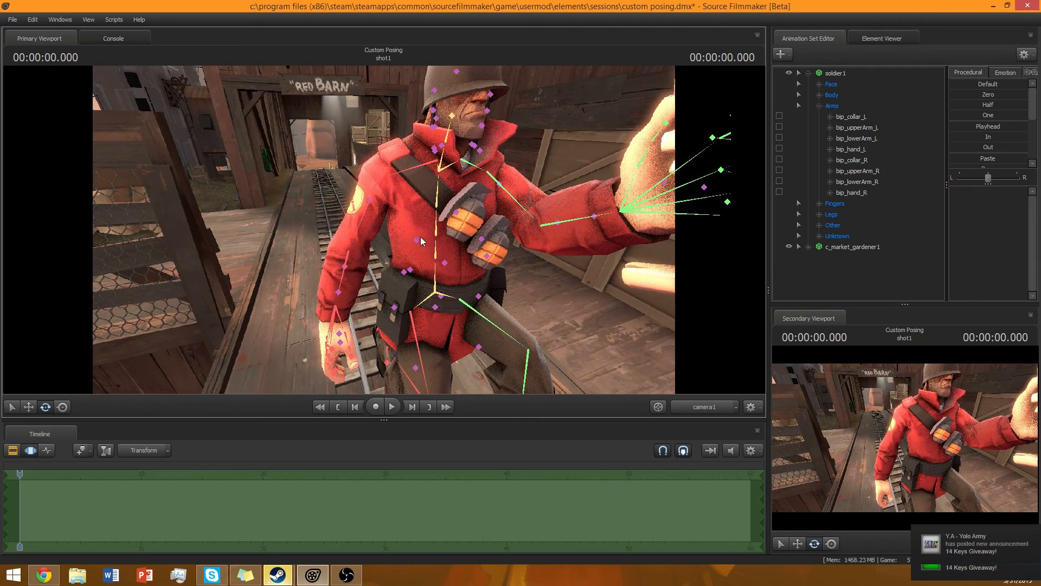
click(365, 226)
drag(394, 196, 403, 168)
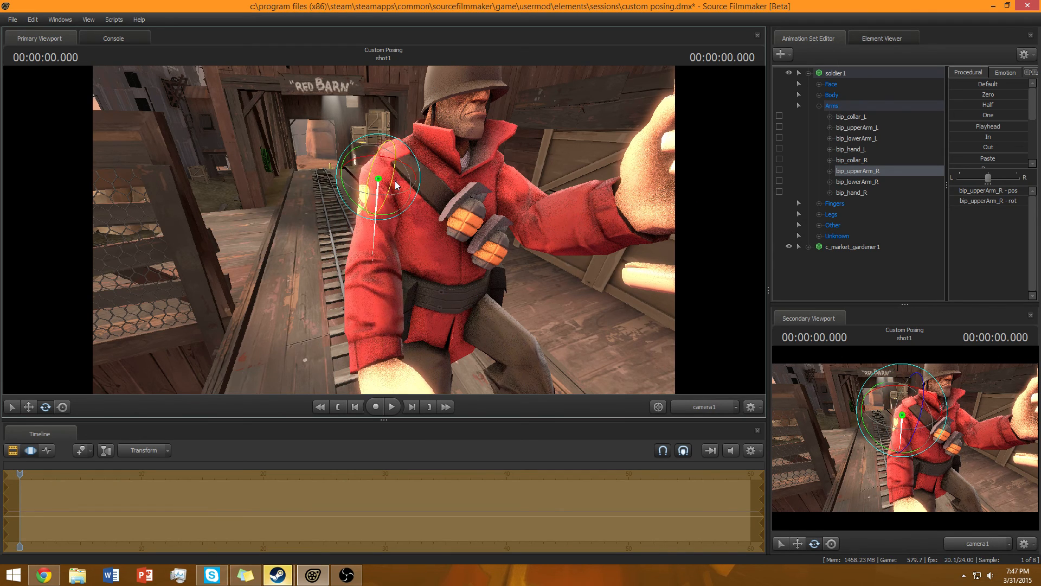
drag(379, 219, 370, 220)
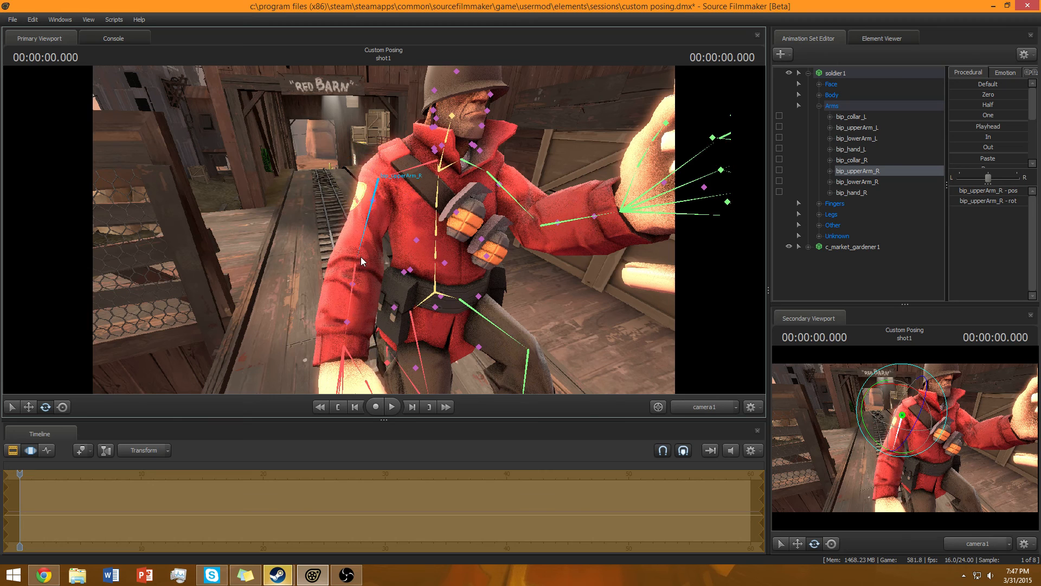
click(356, 267)
drag(370, 266, 425, 271)
key(a)
ctrl+click(337, 275)
ctrl+click(443, 238)
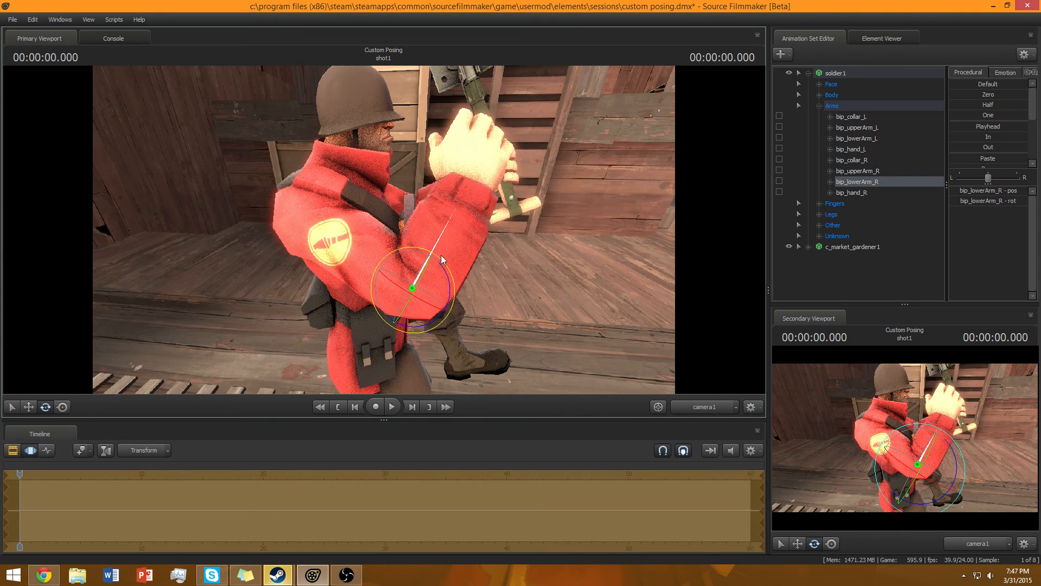
ctrl+click(379, 266)
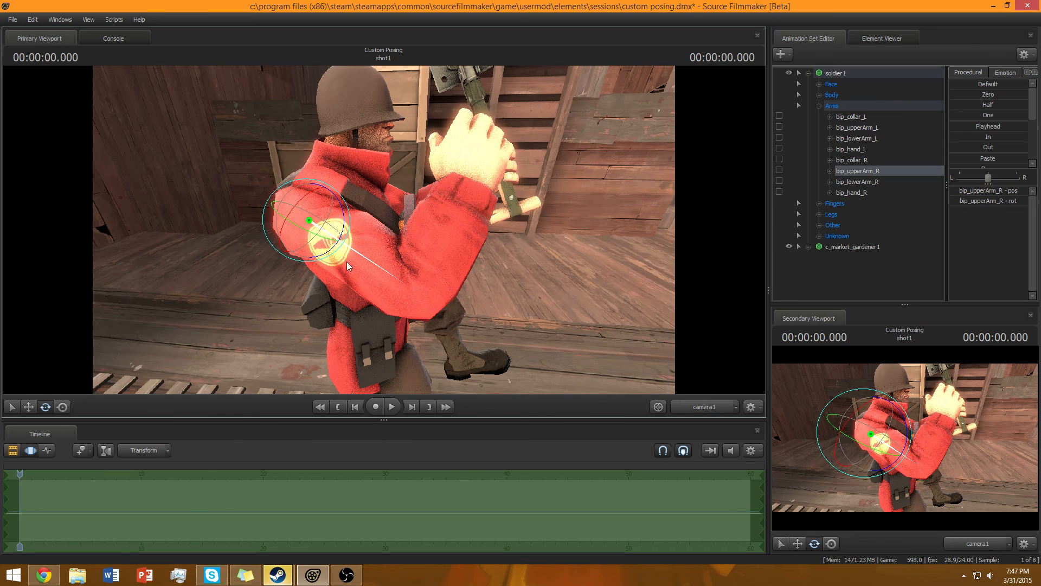
drag(335, 243, 336, 254)
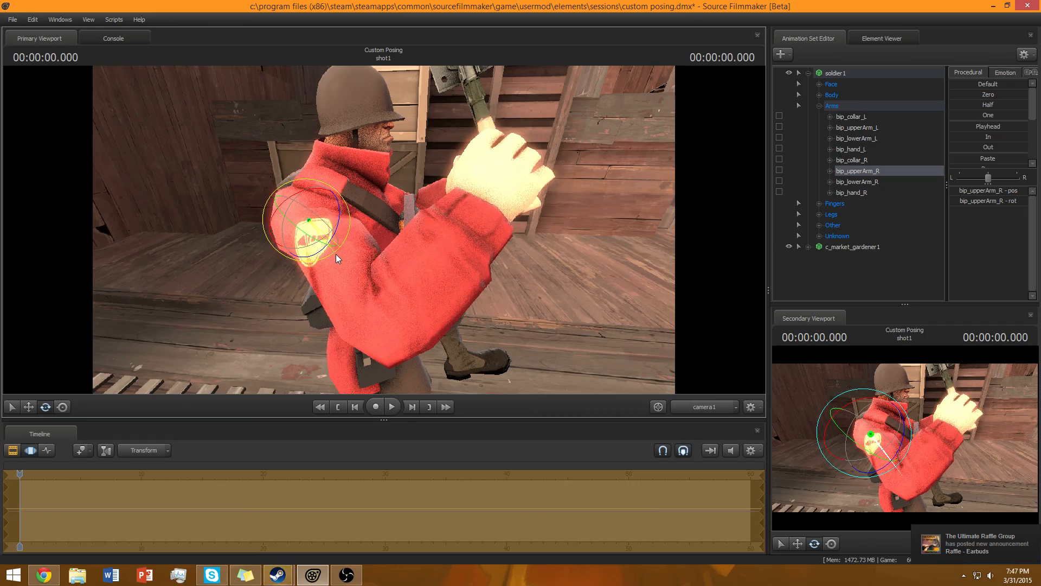
drag(514, 281, 384, 266)
key(s)
key(ctrl)
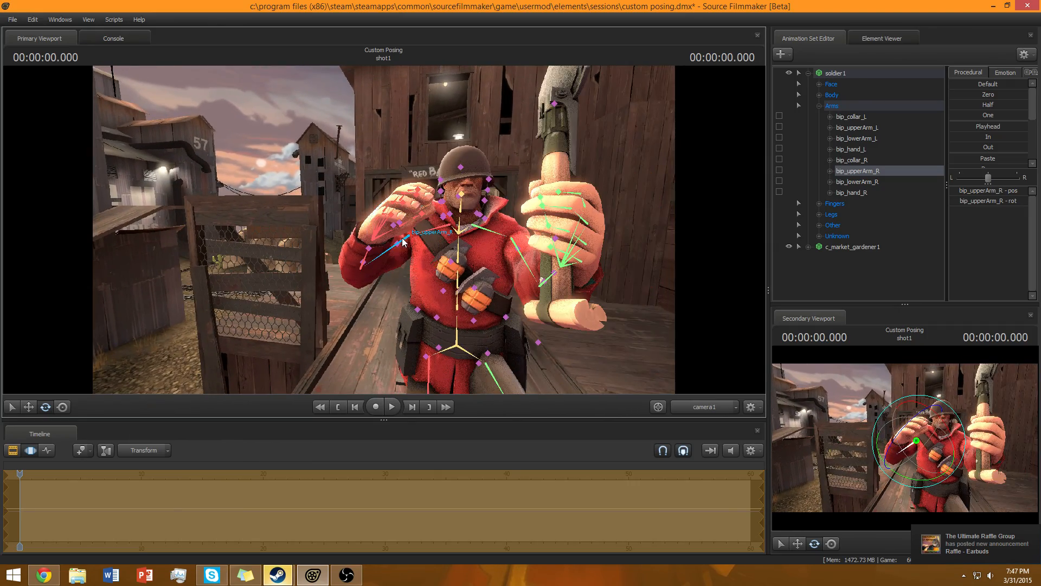
key(ctrl)
ctrl+click(371, 256)
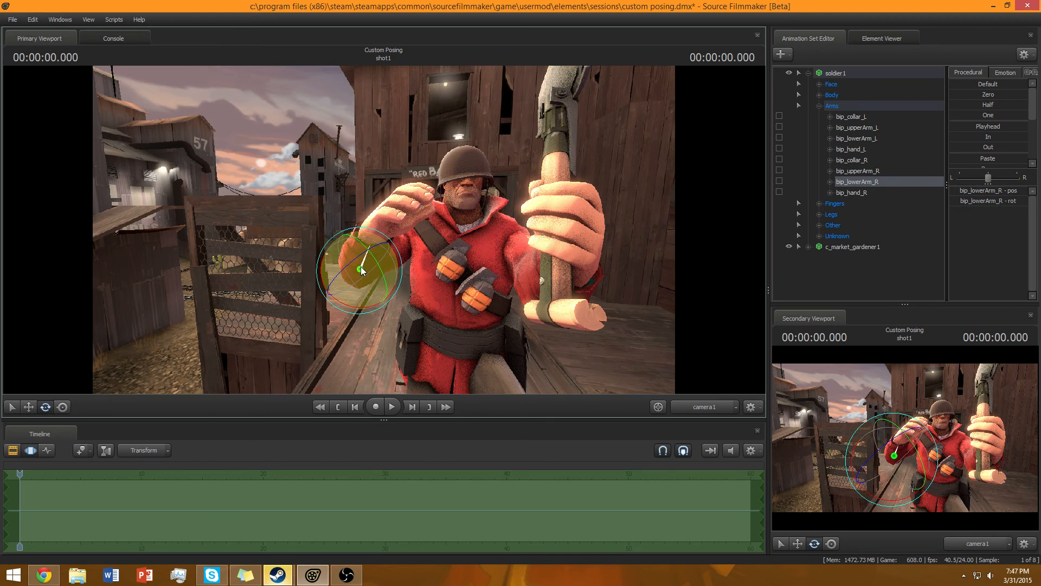
ctrl+click(378, 261)
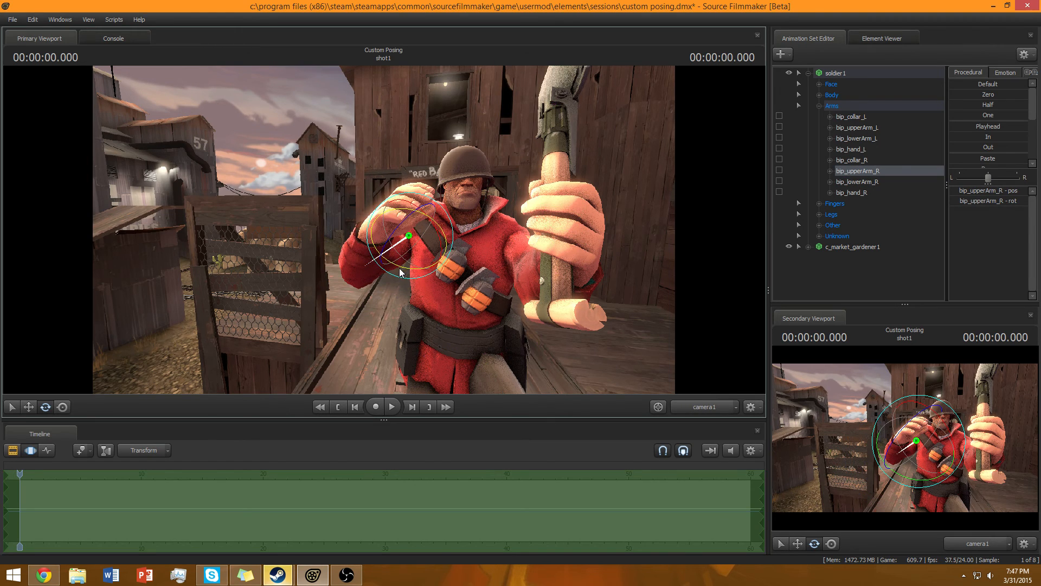
drag(394, 275, 385, 267)
key(ctrl)
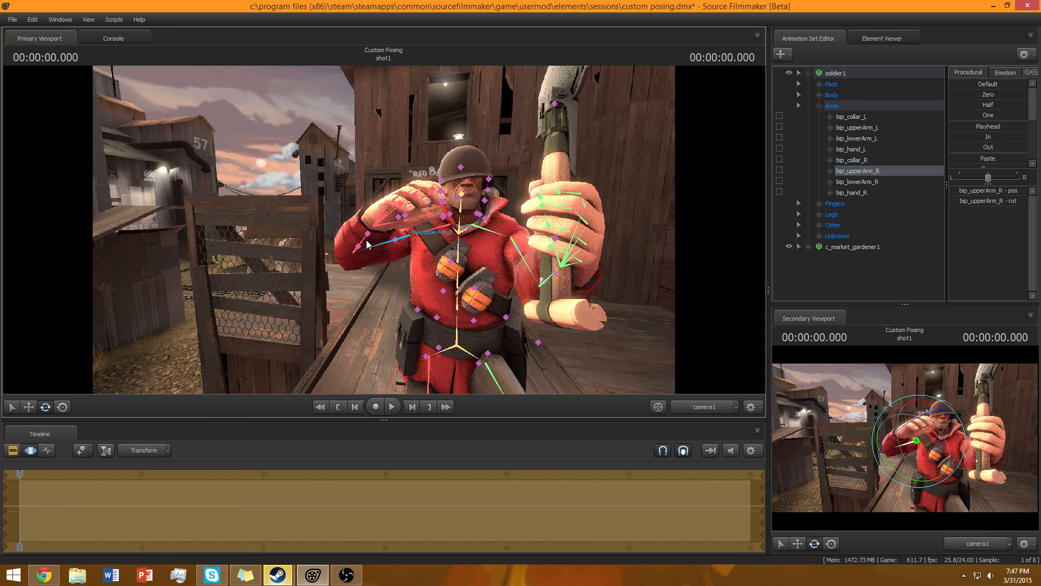
ctrl+click(369, 247)
drag(390, 239, 375, 224)
key(ctrl)
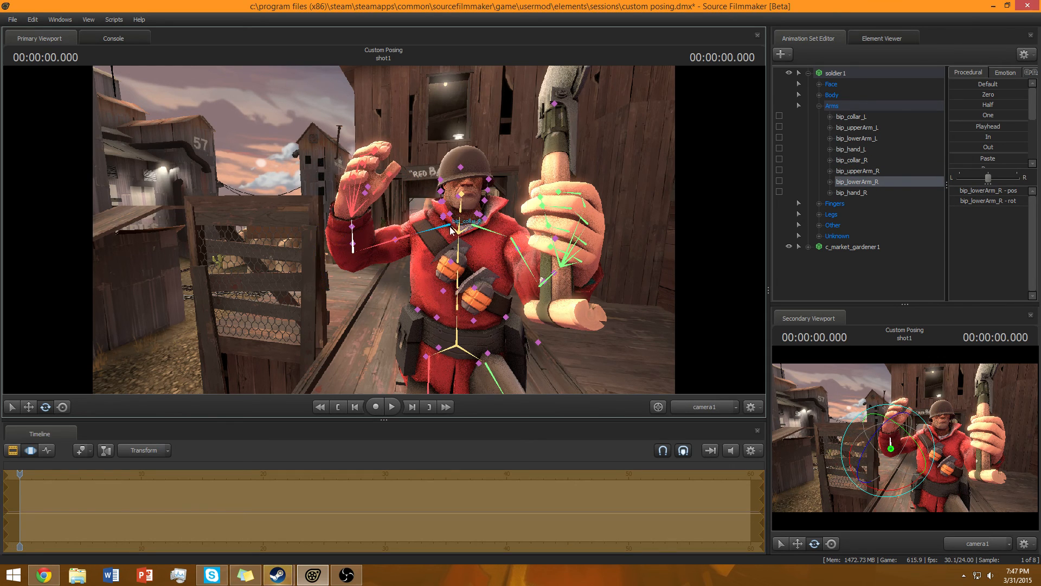
click(861, 280)
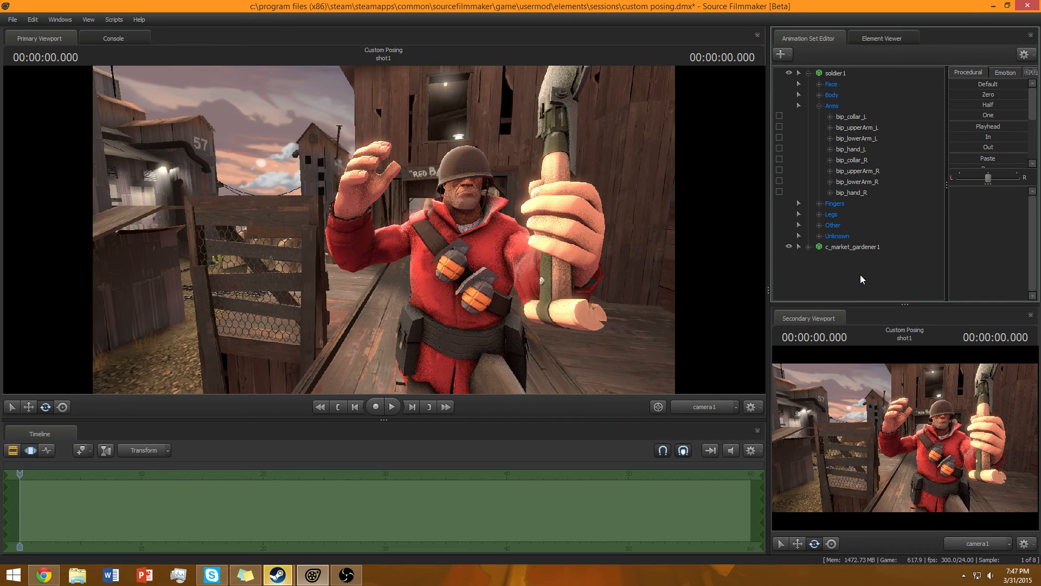
Undo the recent arm and finger posing changes back to the earlier shovel pose.
key(ctrl+z)
key(ctrl+z)
key(ctrl+z)
key(ctrl+z)
key(ctrl+z)
key(ctrl+z)
key(ctrl+z)
key(ctrl+z)
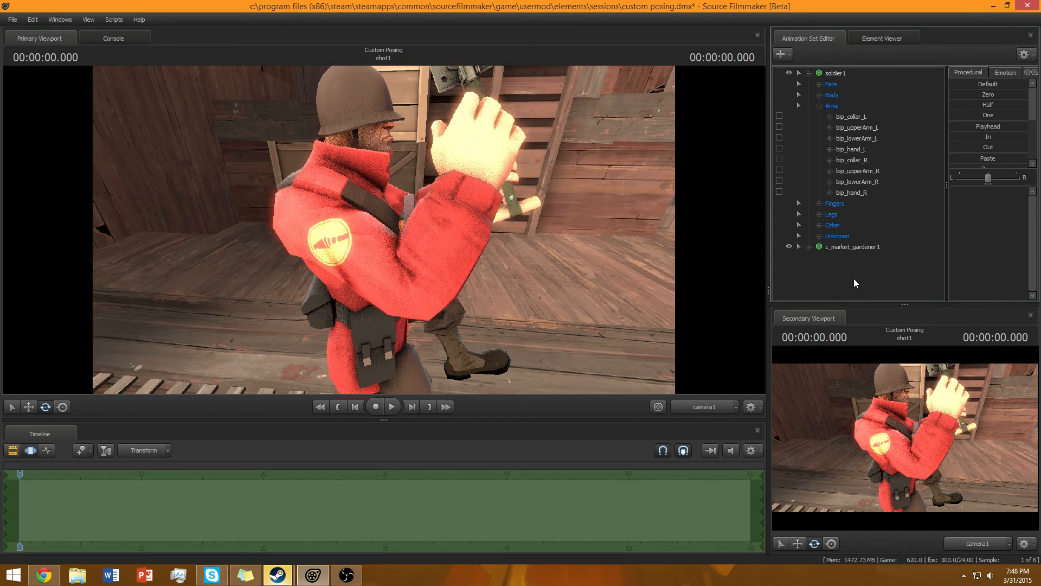
key(ctrl+z)
key(ctrl+z)
key(ctrl+z)
key(ctrl+z)
key(ctrl+z)
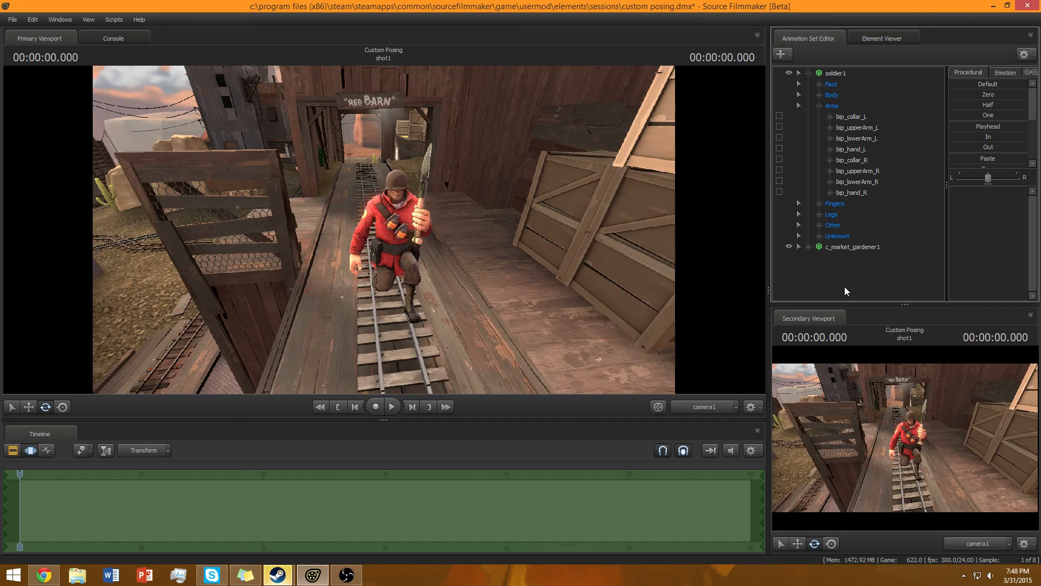
key(ctrl+z)
key(ctrl+z)
key(ctrl+z)
key(ctrl+z)
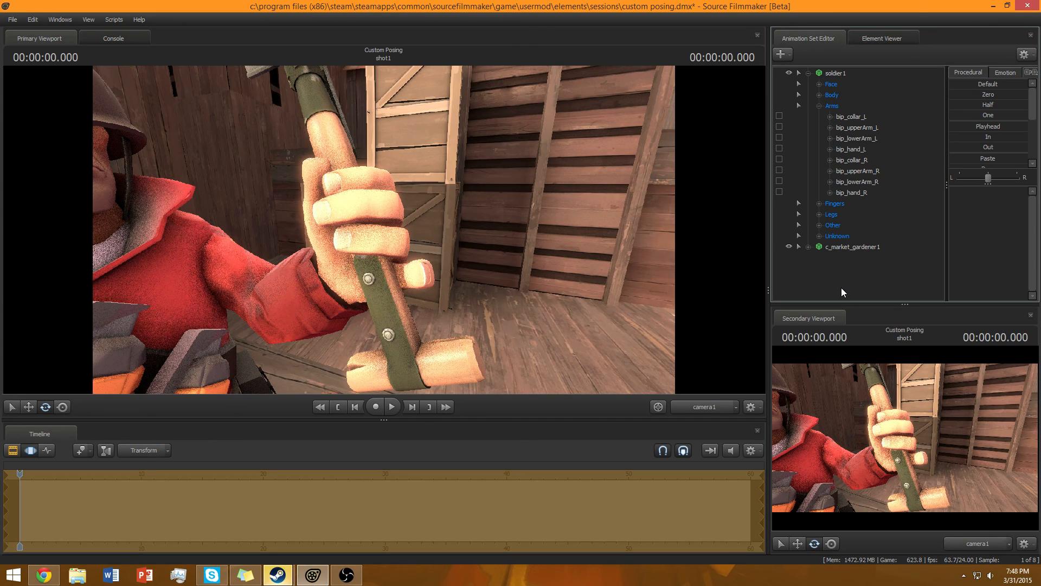
key(ctrl+z)
key(ctrl+z)
key(ctrl+z)
key(ctrl+z)
key(ctrl+z)
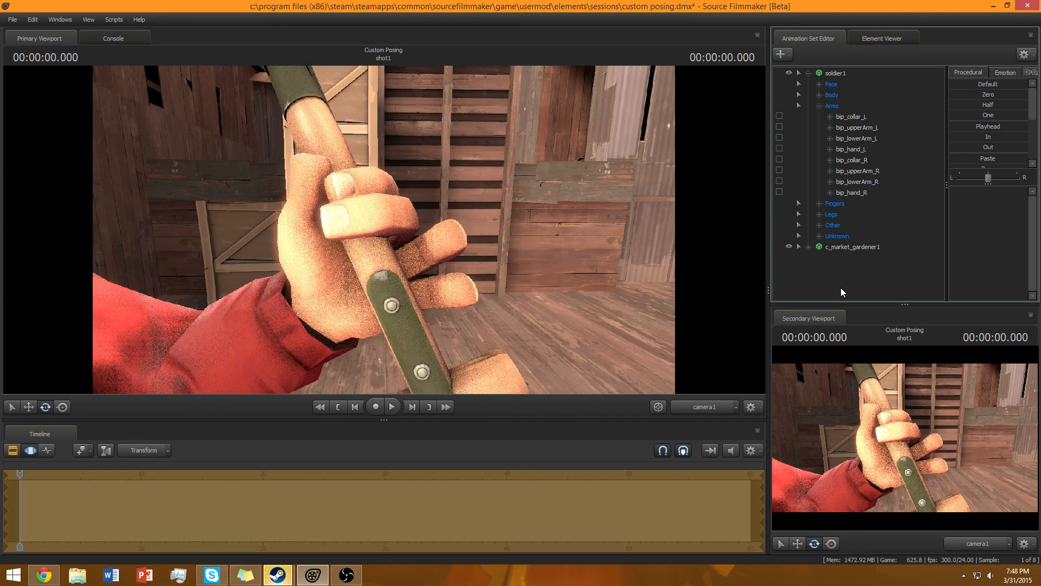
key(ctrl+z)
key(ctrl+z)
key(ctrl+z)
key(ctrl+z)
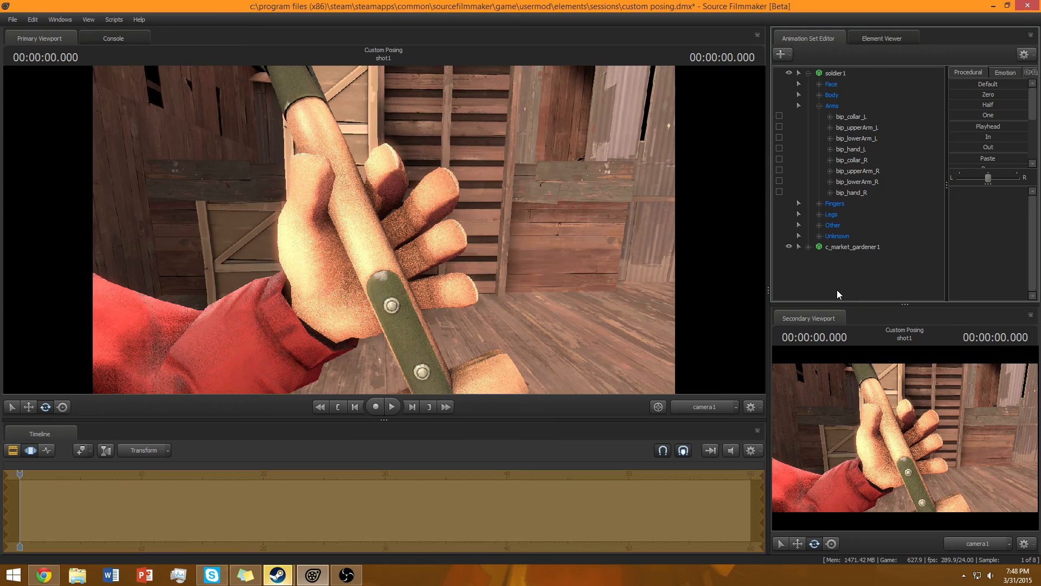
key(ctrl+z)
key(ctrl+z)
key(ctrl+z)
key(ctrl+z)
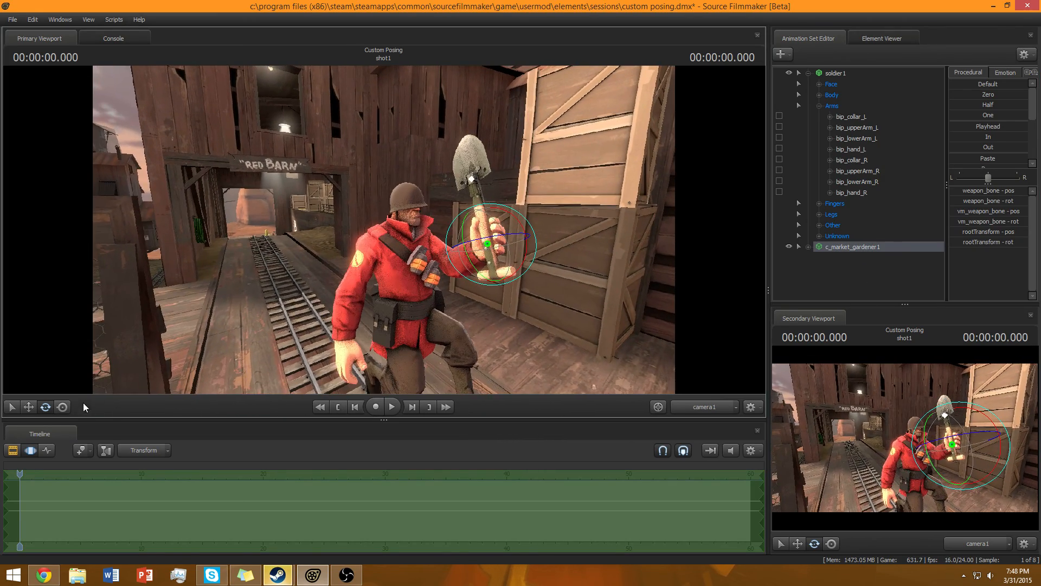
Try to rotate the shovel, then undo three more changes.
click(65, 408)
drag(487, 250, 473, 255)
key(ctrl+z)
key(ctrl+z)
key(ctrl+z)
key(ctrl+z)
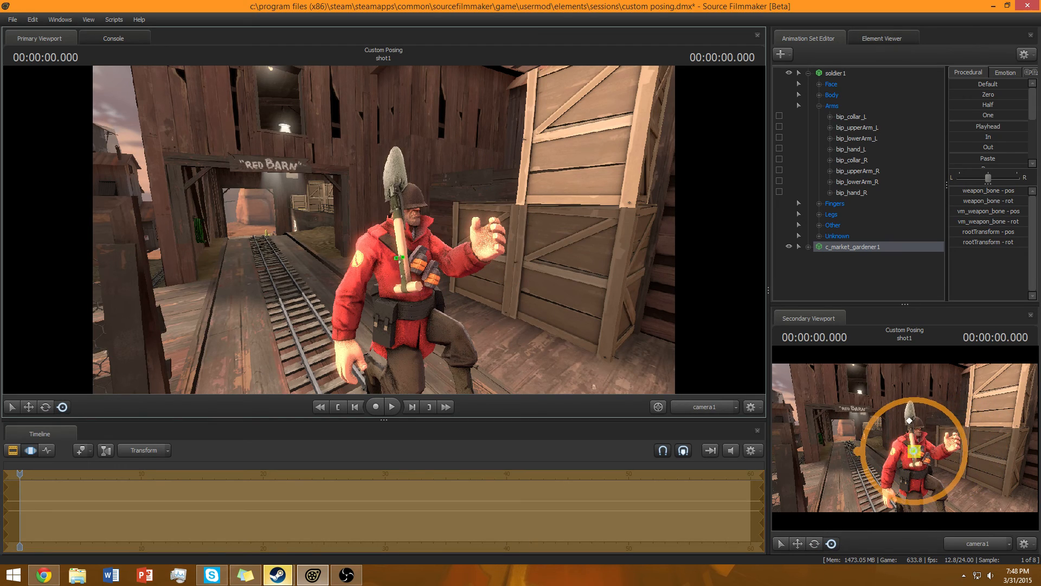
Move the shovel into the soldier's right hand and bend the right forearm to hold it.
drag(382, 229, 438, 232)
drag(332, 268, 375, 226)
ctrl+click(327, 257)
ctrl+click(390, 334)
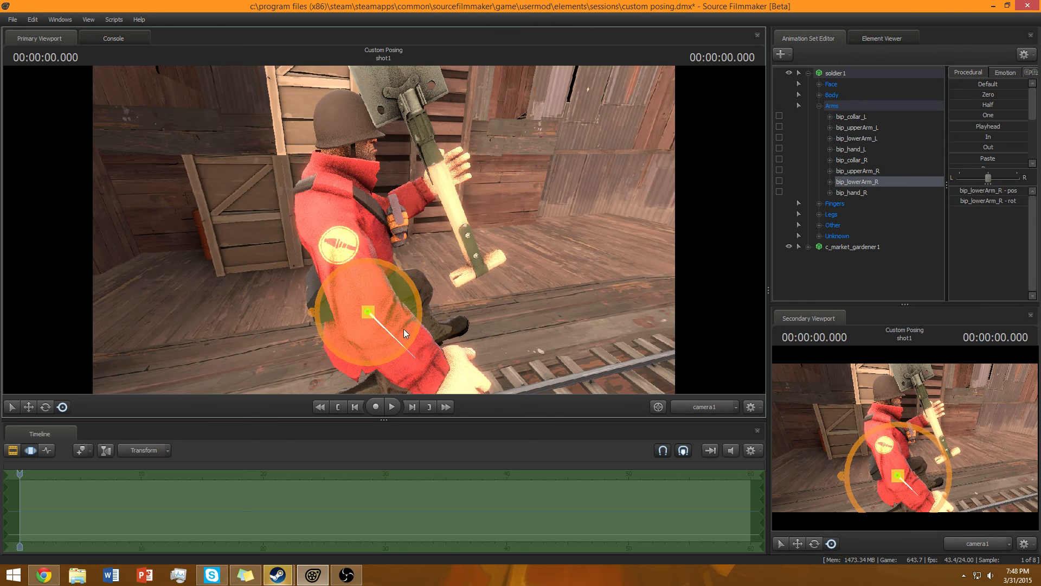
drag(418, 330, 376, 293)
click(819, 283)
drag(547, 254, 384, 230)
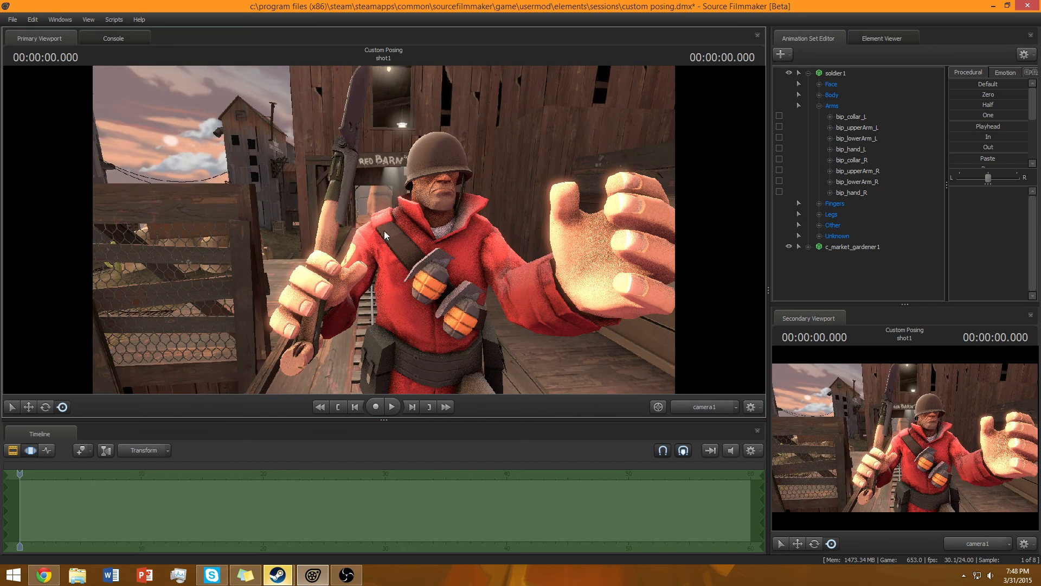
Rotate the shovel so its handle lines up with the right hand's grip.
click(843, 247)
drag(371, 284, 326, 282)
drag(465, 271, 269, 278)
click(45, 406)
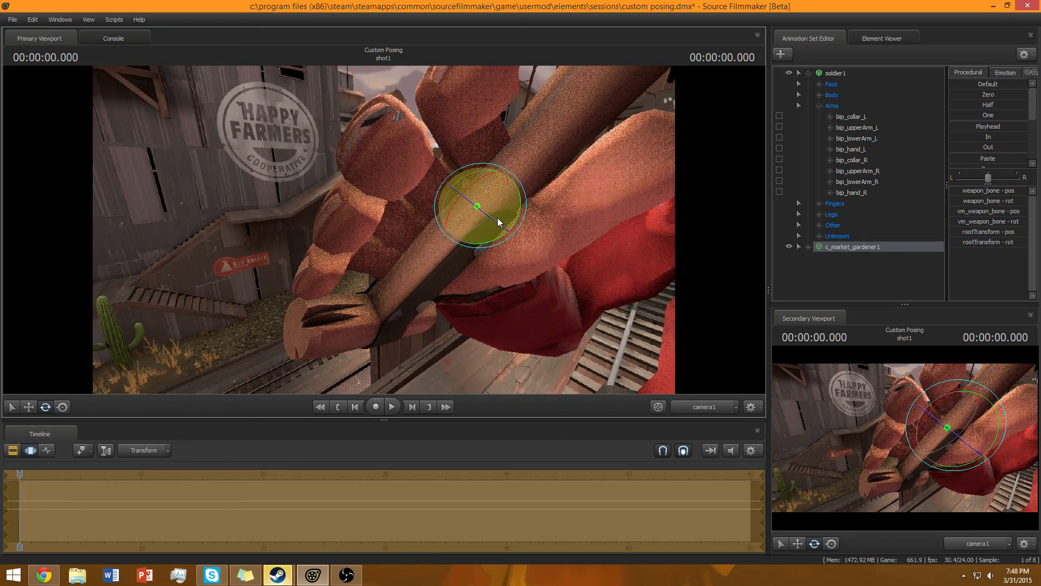
key(ctrl)
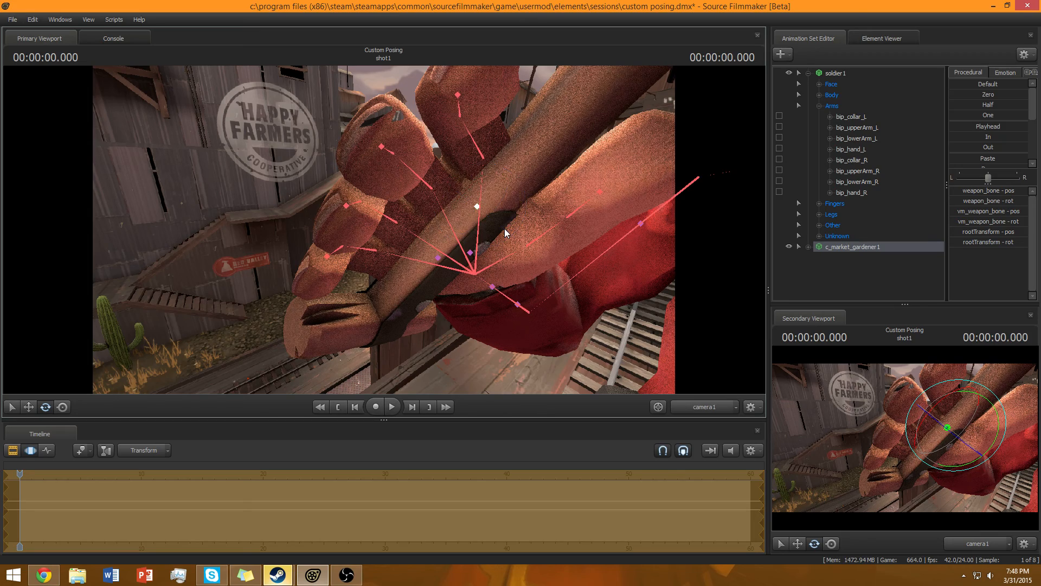
mouse_move(497, 223)
mouse_down()
mouse_move(401, 216)
mouse_move(406, 184)
mouse_move(418, 187)
mouse_move(383, 230)
mouse_move(433, 213)
mouse_move(471, 220)
mouse_move(515, 238)
mouse_move(496, 266)
mouse_move(506, 230)
mouse_move(521, 277)
mouse_move(501, 219)
mouse_up()
key(d)
click(62, 406)
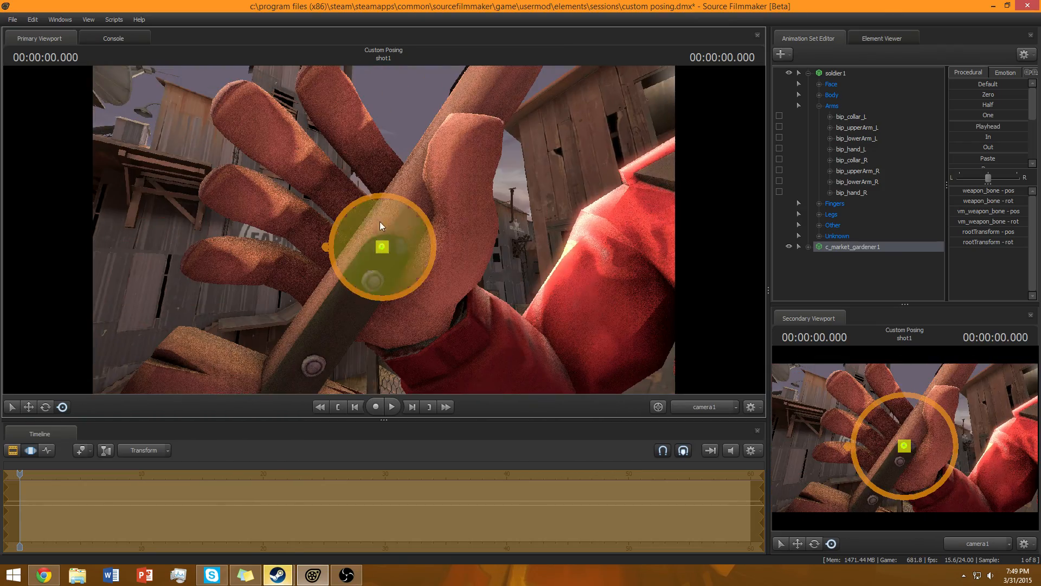
Curl the right index and middle finger joints around the shovel handle.
ctrl+click(406, 187)
mouse_move(418, 196)
mouse_down()
mouse_move(435, 208)
mouse_move(412, 207)
mouse_move(435, 186)
mouse_move(429, 206)
mouse_up()
key(ctrl)
ctrl+click(457, 198)
key(ctrl)
ctrl+click(393, 174)
key(ctrl)
ctrl+click(393, 160)
drag(394, 157, 425, 180)
key(ctrl)
ctrl+click(405, 156)
ctrl+click(352, 205)
drag(372, 232, 400, 246)
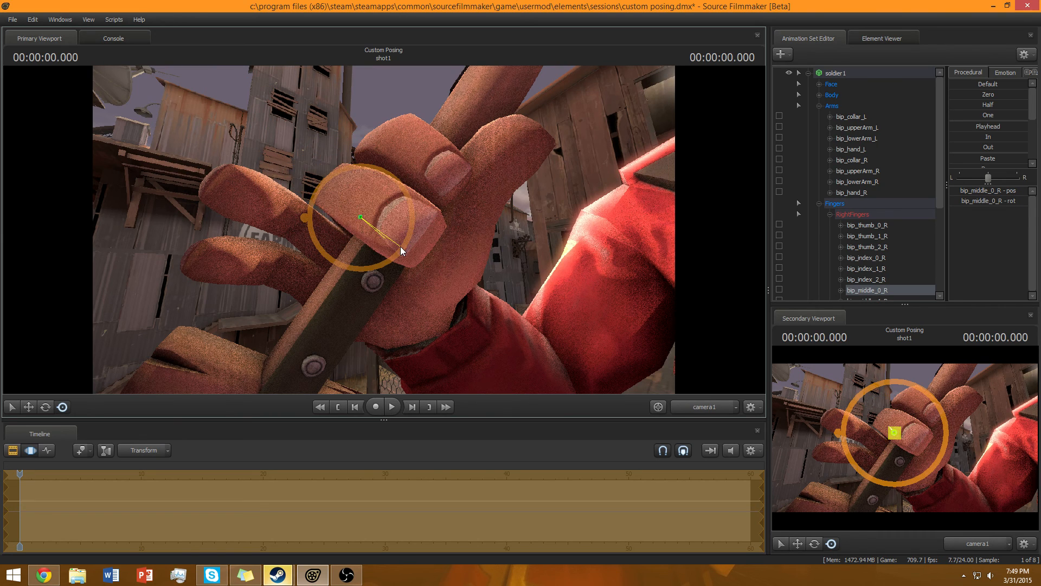
click(358, 205)
drag(369, 209, 382, 229)
click(389, 224)
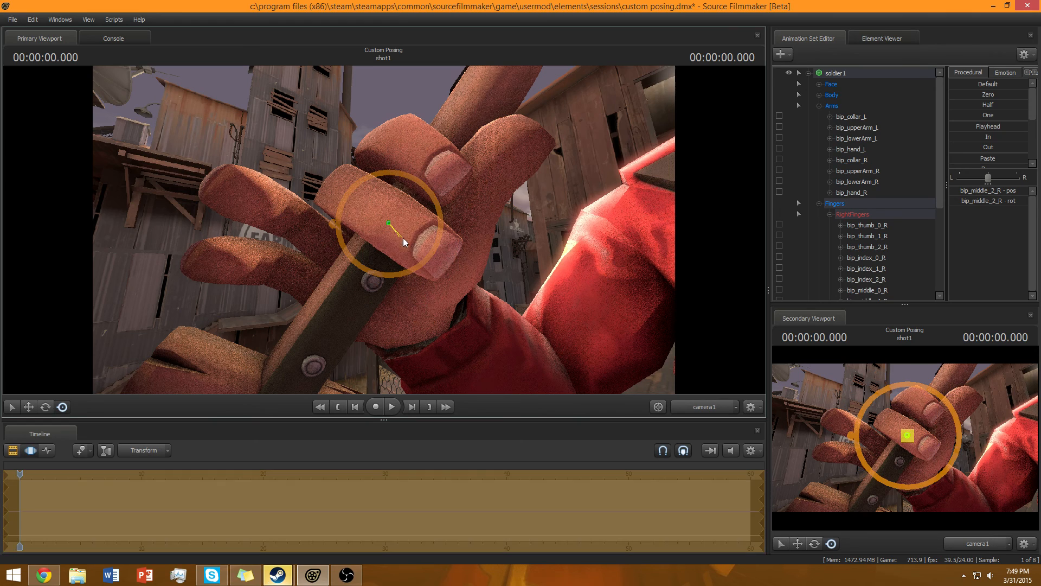
Curl the right ring finger joints around the shovel handle.
click(330, 250)
drag(356, 266, 370, 275)
key(ctrl)
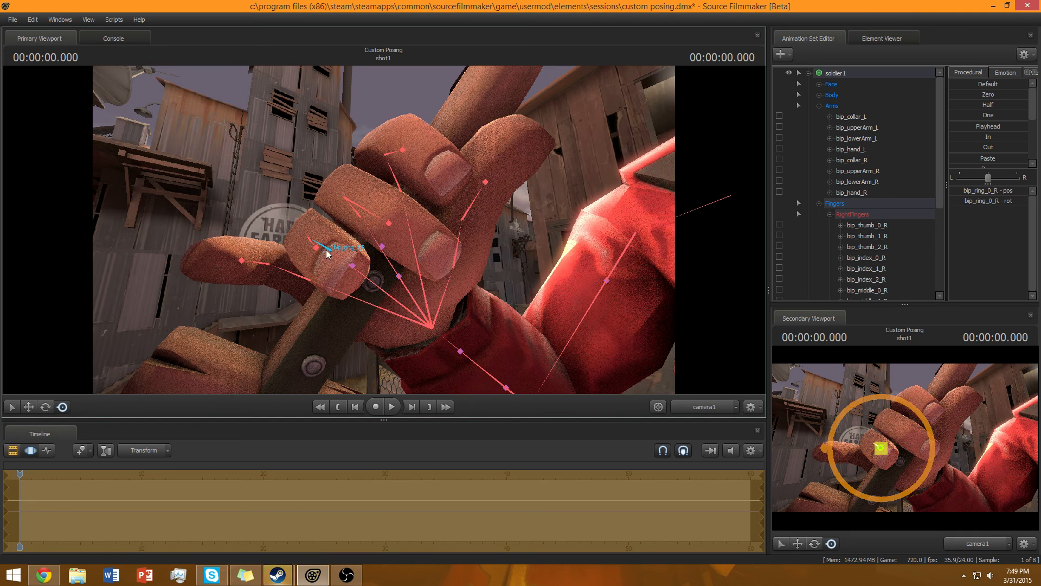
click(311, 242)
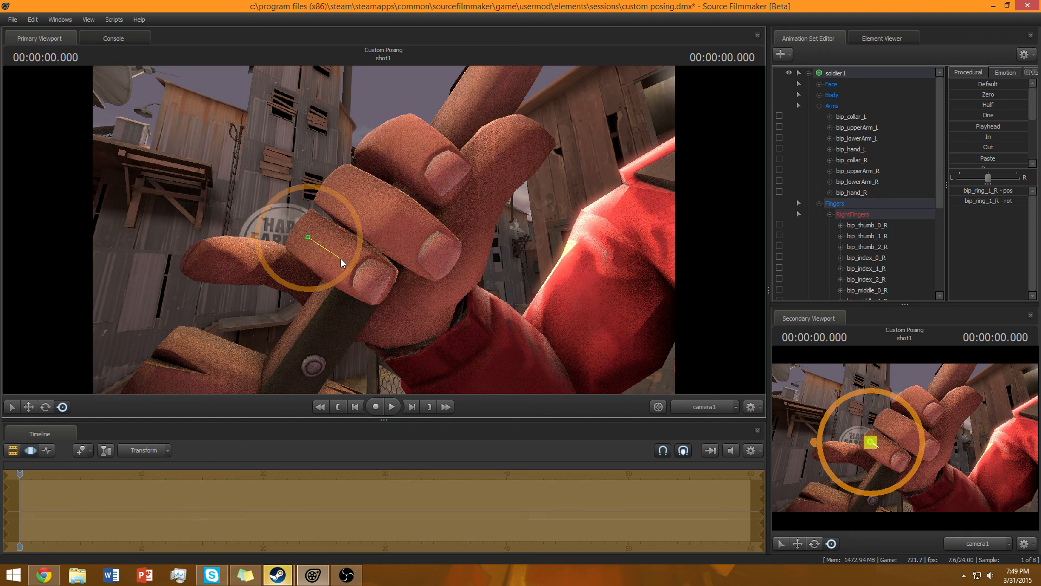
key(ctrl)
ctrl+click(334, 258)
drag(344, 265, 364, 222)
Curl the right pinky finger joints around the shovel handle.
key(ctrl)
ctrl+click(405, 226)
drag(421, 239, 434, 286)
ctrl+click(437, 251)
key(s)
drag(320, 196, 313, 191)
key(d)
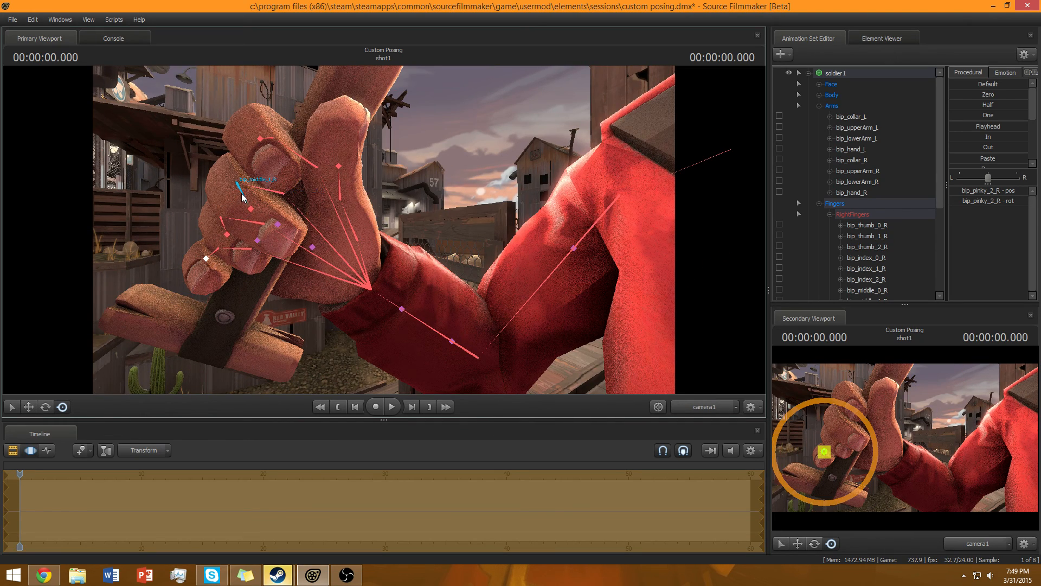
Adjust the right middle finger joints to tighten the grip on the handle.
ctrl+click(266, 194)
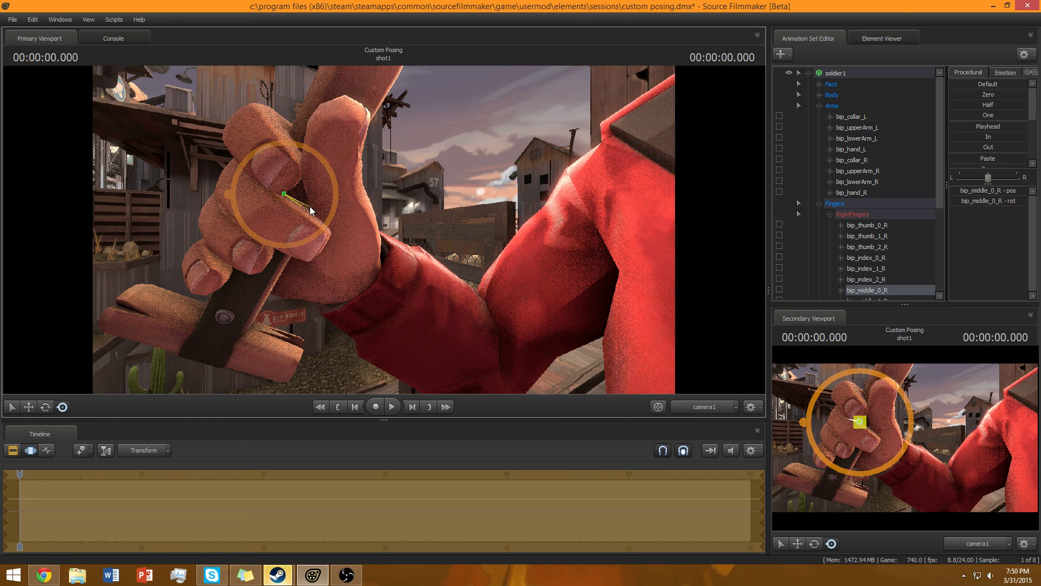
ctrl+click(279, 215)
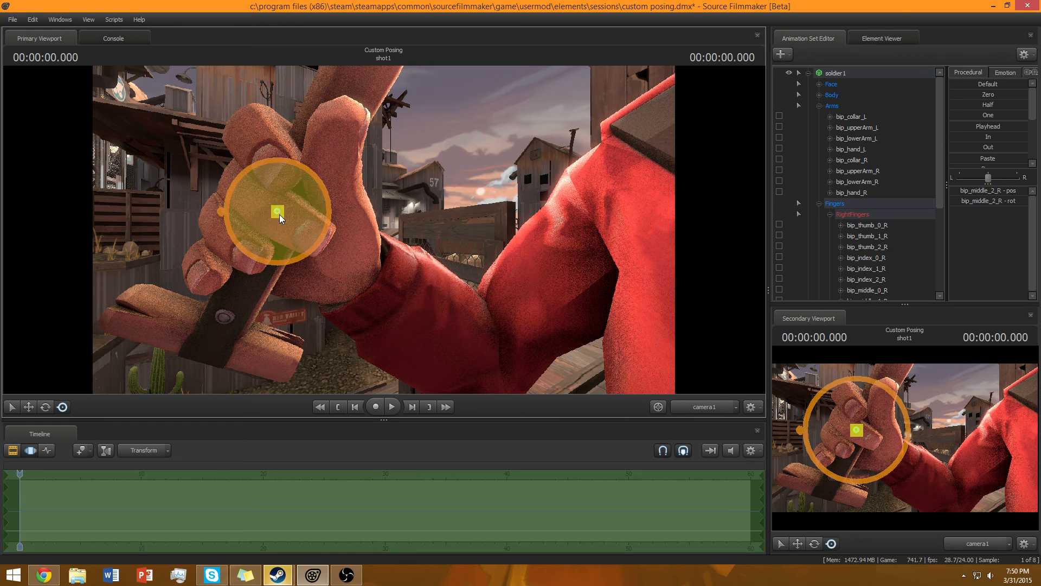
drag(305, 223, 379, 247)
key(s)
key(w)
scroll(835, 233, down, 4)
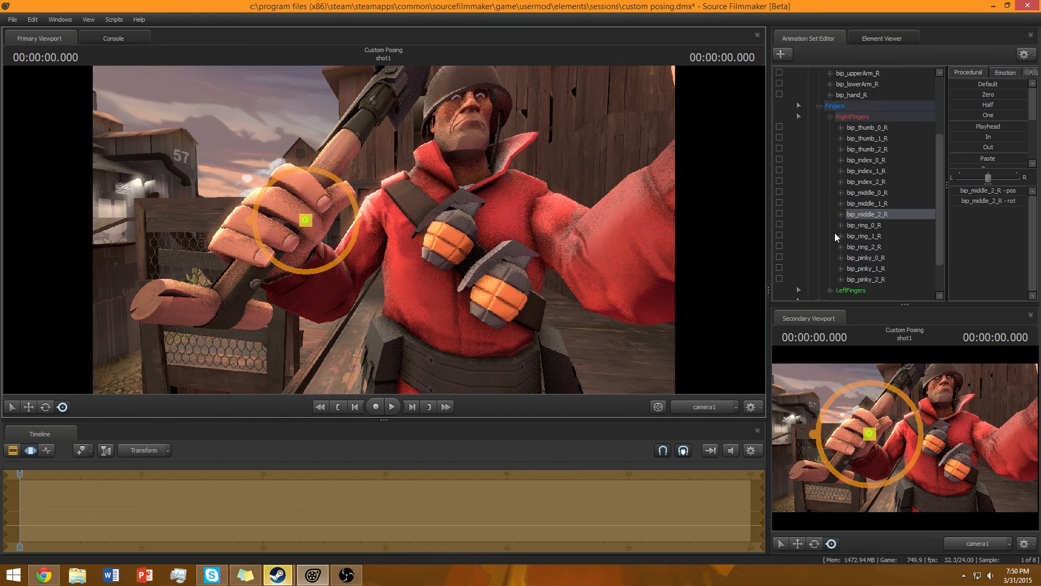
Collapse the soldier's bone groups and lock the shovel's animation set.
click(830, 85)
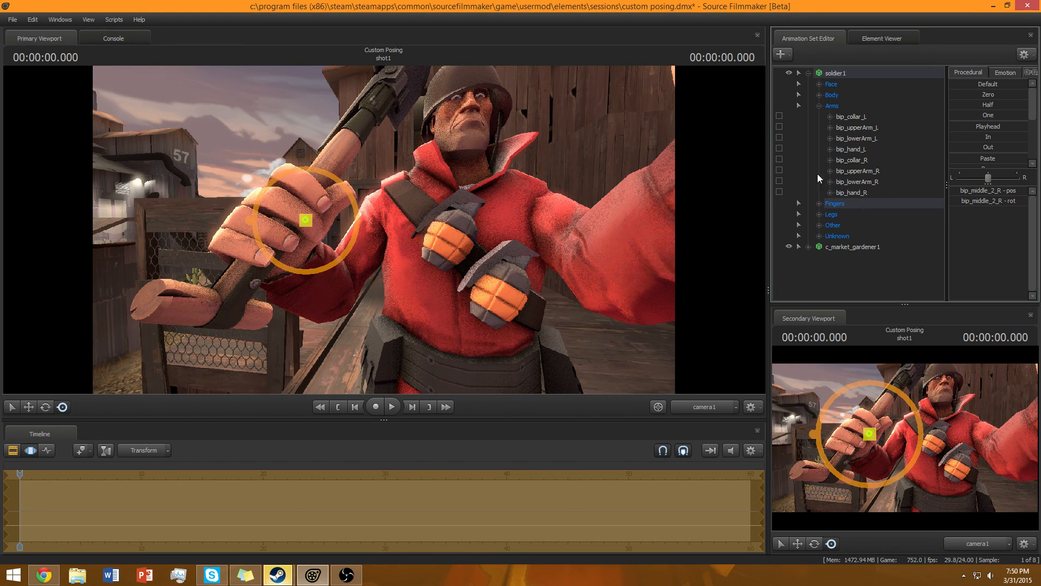
click(819, 106)
click(808, 73)
click(805, 72)
click(803, 75)
click(812, 76)
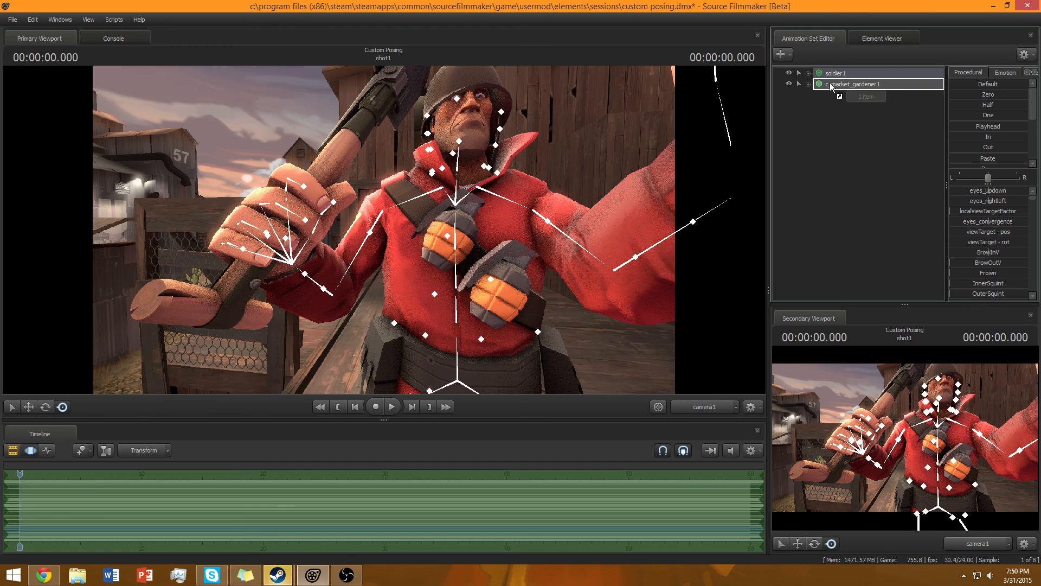
click(812, 149)
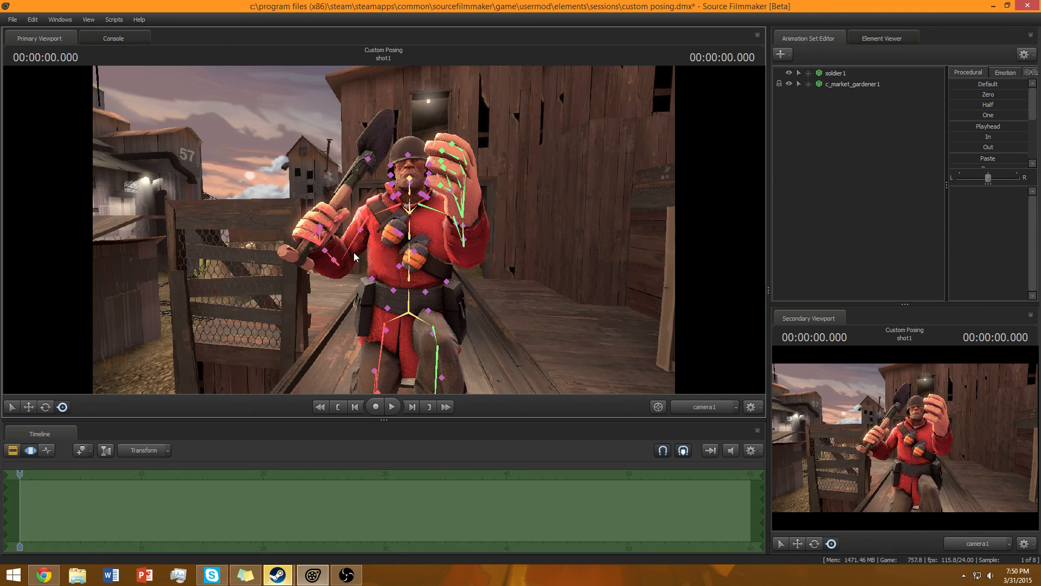
click(352, 253)
mouse_move(351, 251)
mouse_down()
mouse_move(340, 261)
mouse_move(310, 216)
mouse_move(310, 190)
mouse_move(303, 238)
mouse_move(386, 149)
mouse_move(392, 311)
mouse_move(331, 271)
mouse_move(334, 257)
mouse_up()
key(ctrl+z)
Lower the soldier's left upper arm toward his side.
drag(711, 294, 468, 231)
key(w)
key(s)
click(435, 232)
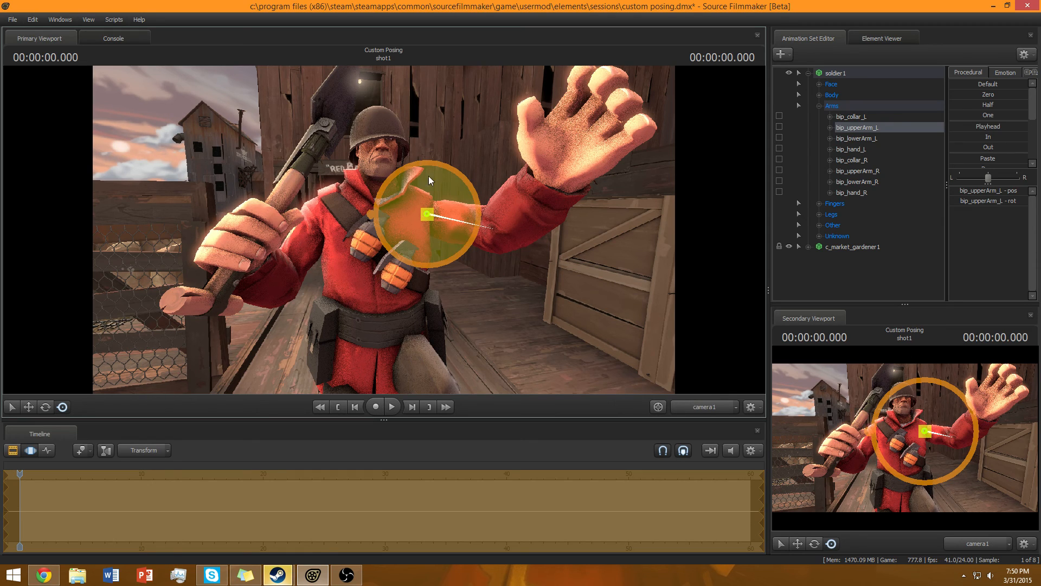
drag(424, 243, 415, 251)
Bend the left forearm so the hand is raised in front of the body.
ctrl+click(488, 276)
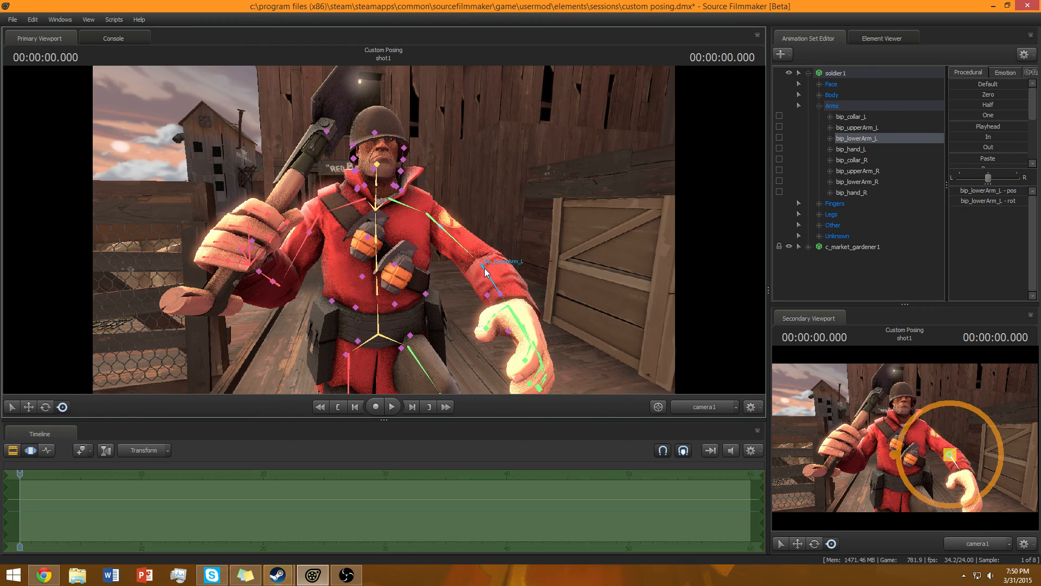
drag(481, 265, 472, 228)
drag(462, 249, 462, 237)
Expand the finger bones and curl the left index finger's base joint inward.
click(821, 288)
drag(575, 244, 380, 230)
key(w)
key(w)
key(s)
key(w)
click(389, 201)
key(ctrl+z)
click(384, 212)
click(378, 222)
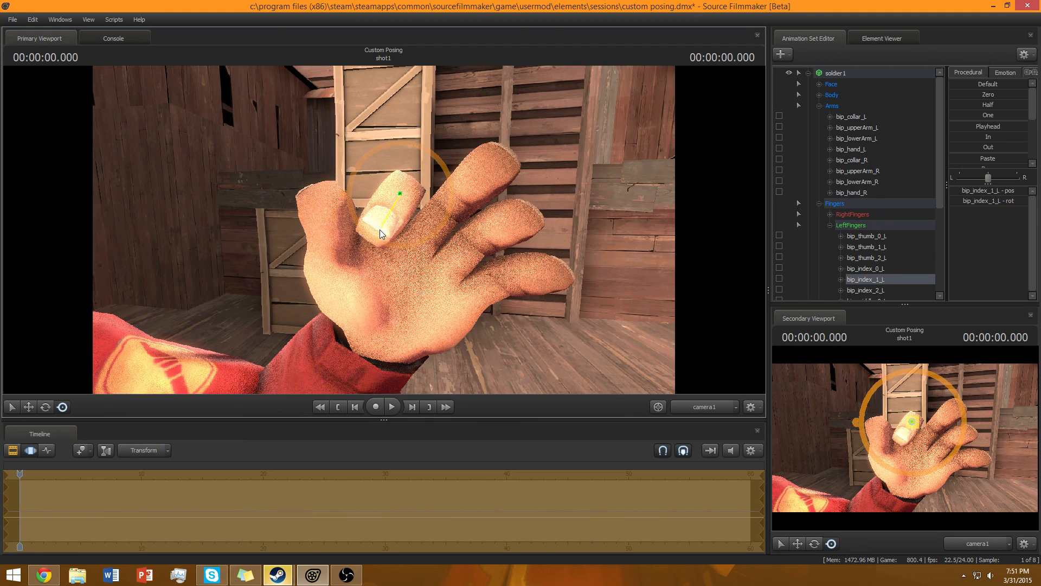
Curl the left index fingertip and the left middle finger's base joint into the palm.
click(394, 206)
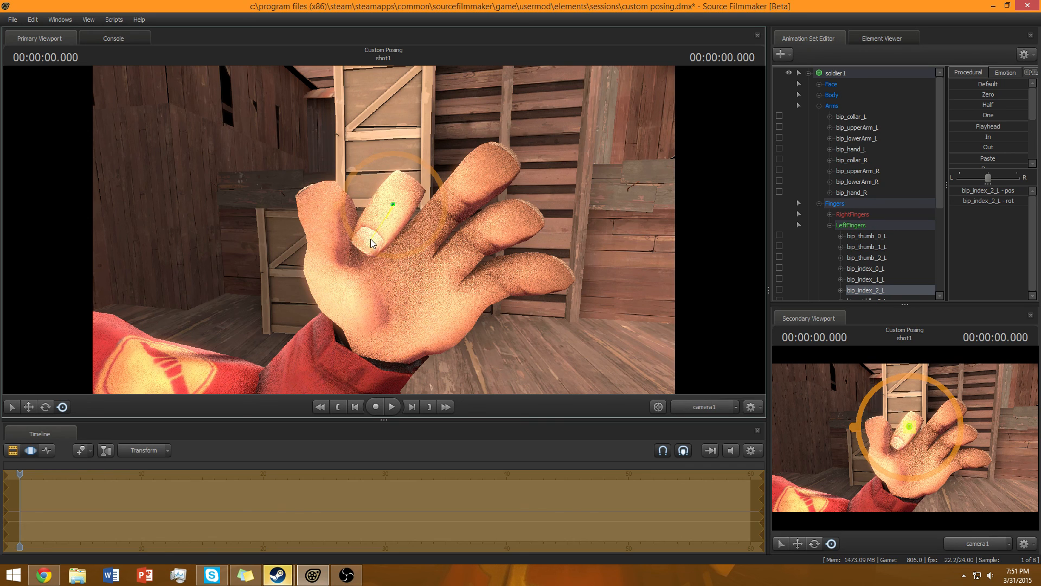
click(434, 220)
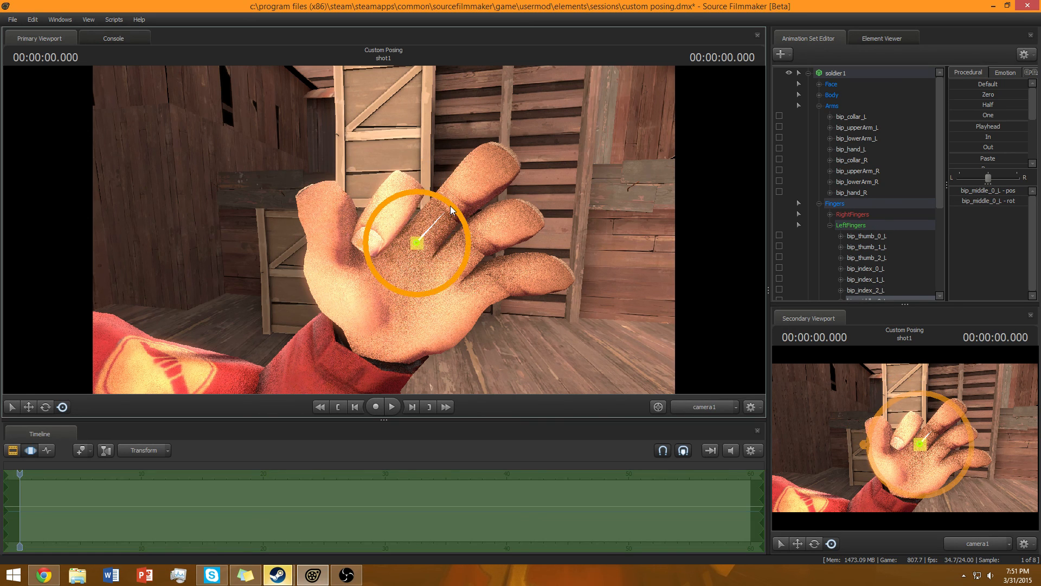
drag(448, 203, 418, 246)
ctrl+click(448, 203)
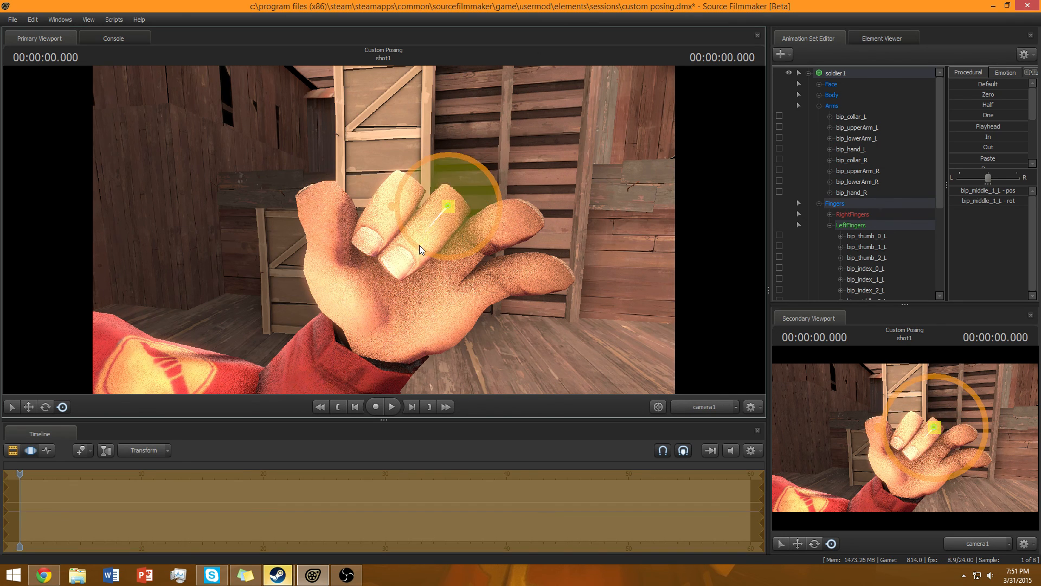
drag(481, 165, 476, 163)
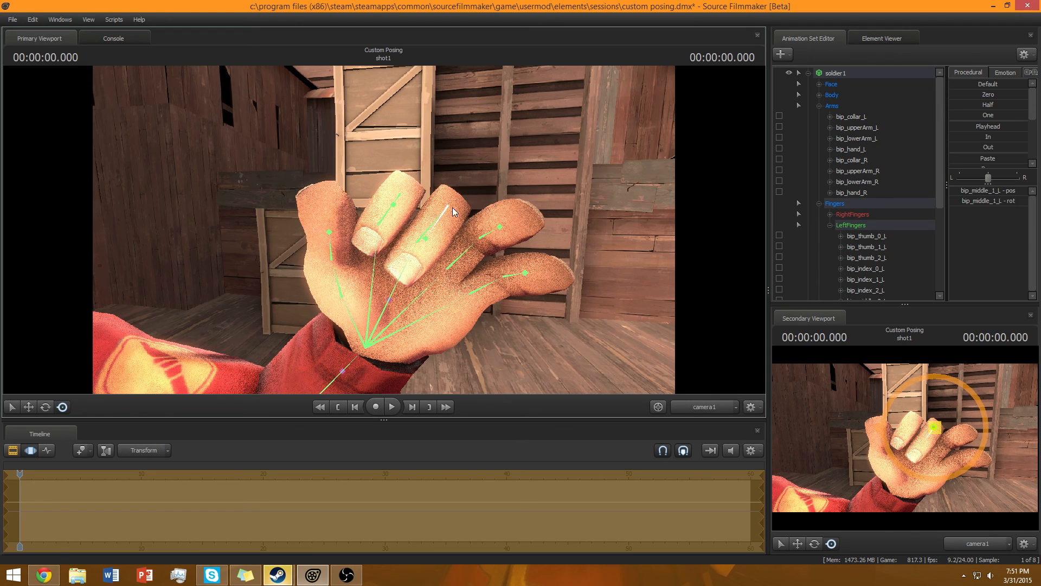
Curl the remaining left middle finger joints toward a fist.
click(427, 244)
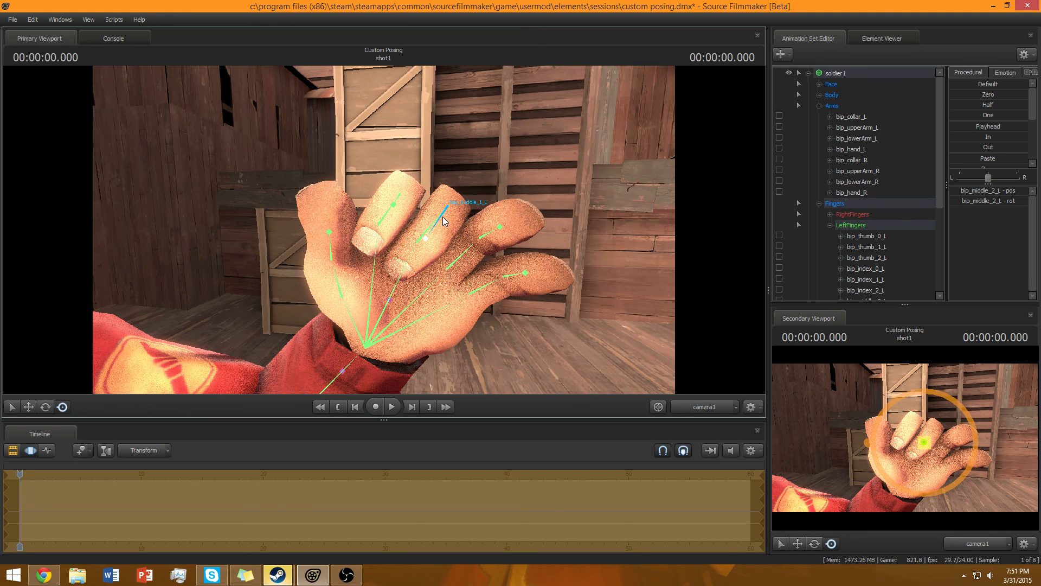
click(442, 216)
drag(488, 171, 487, 172)
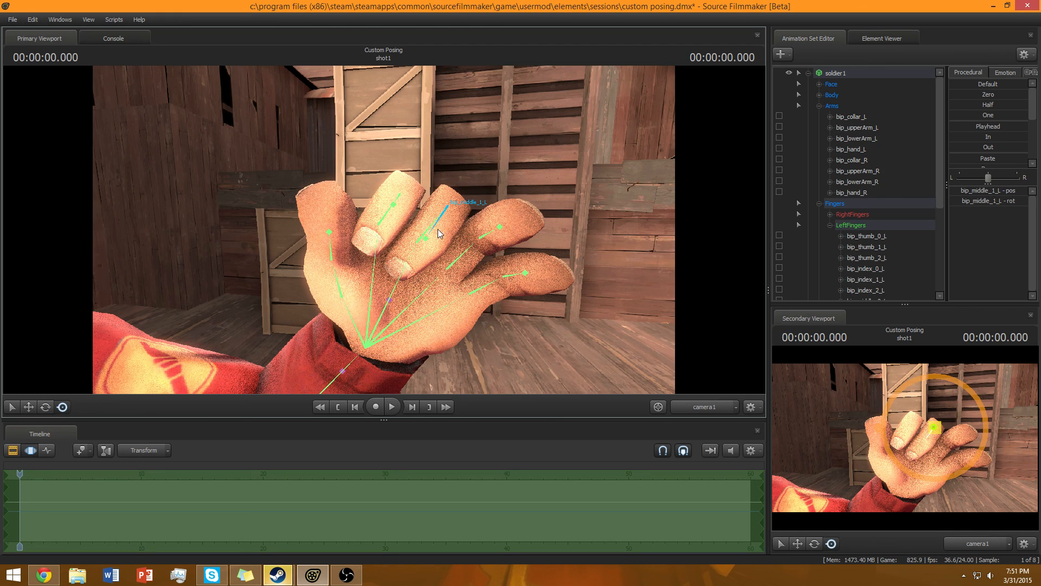
click(444, 225)
drag(494, 184, 464, 320)
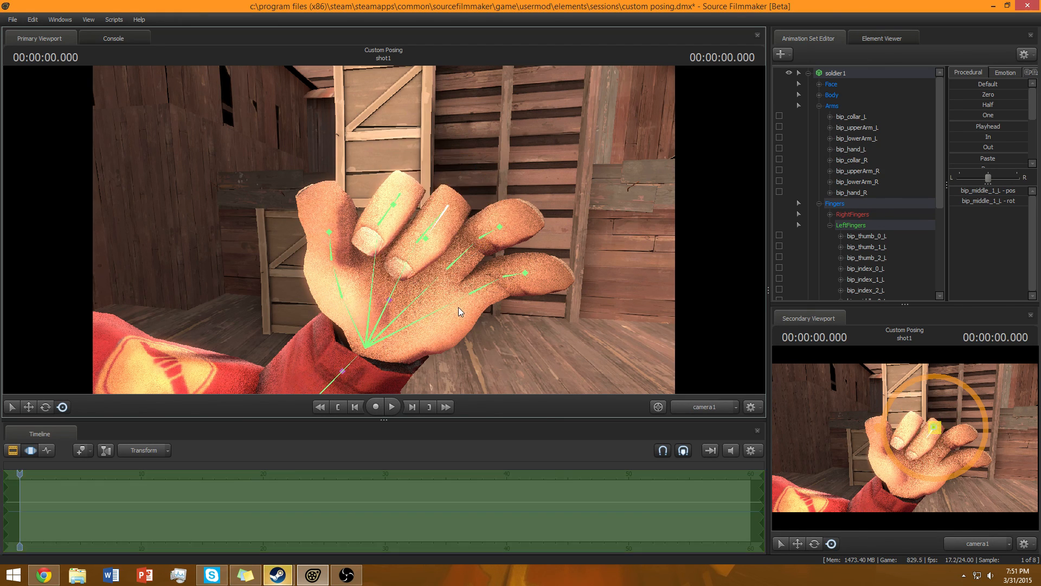
click(425, 227)
drag(459, 216, 451, 210)
click(432, 227)
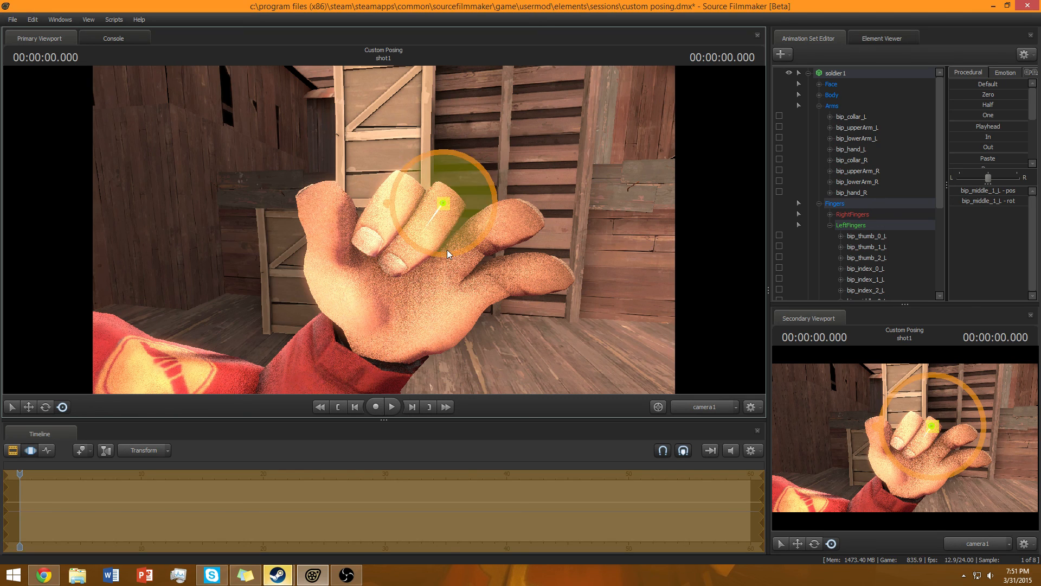
Curl the left ring finger joints into the palm.
click(460, 253)
drag(488, 236, 444, 273)
ctrl+click(478, 237)
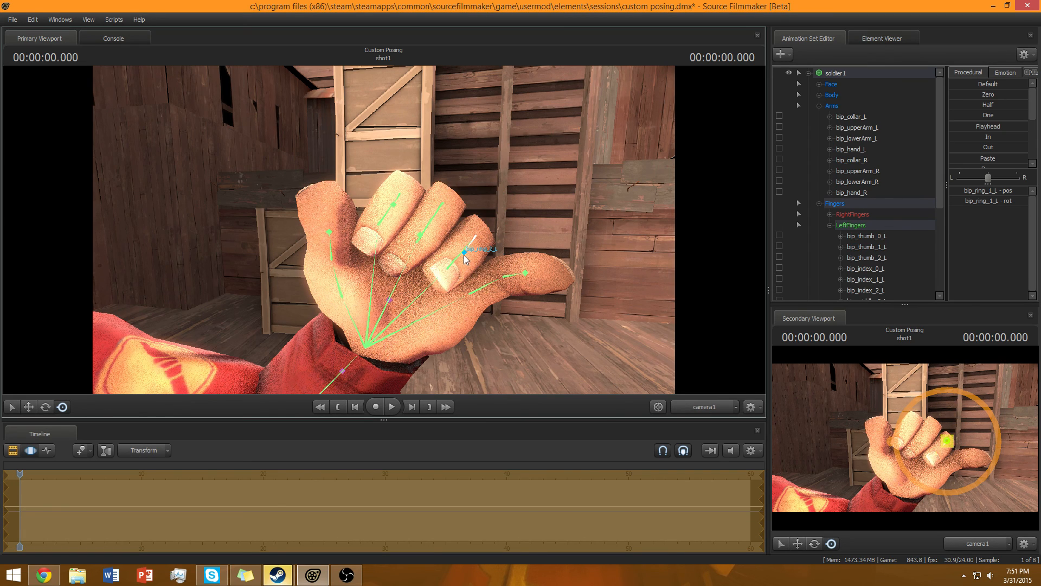
ctrl+click(464, 253)
drag(432, 275, 427, 278)
Curl the left pinky finger joints to close the fist.
ctrl+click(492, 281)
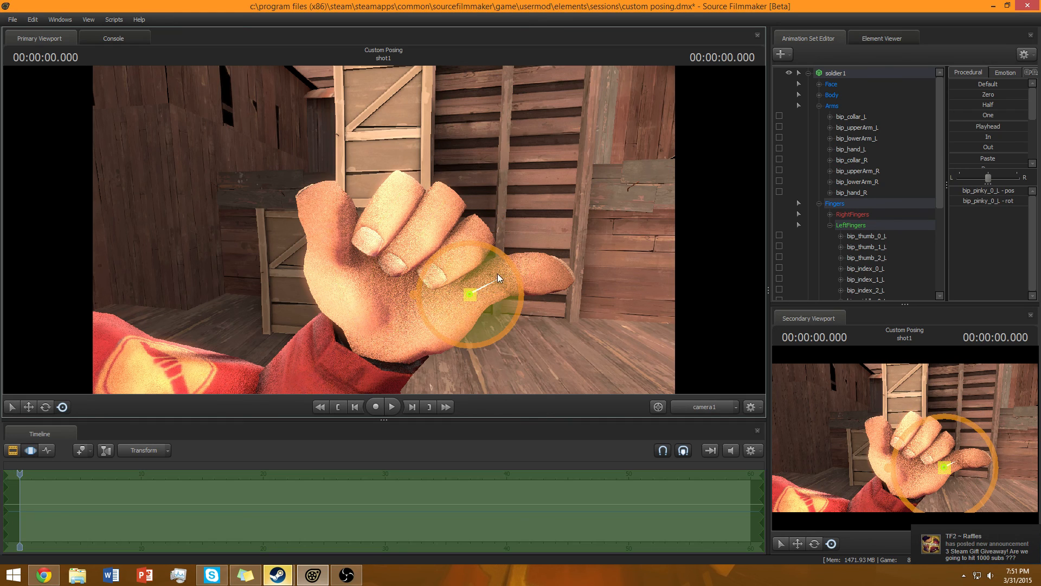
drag(503, 253, 459, 301)
ctrl+click(497, 276)
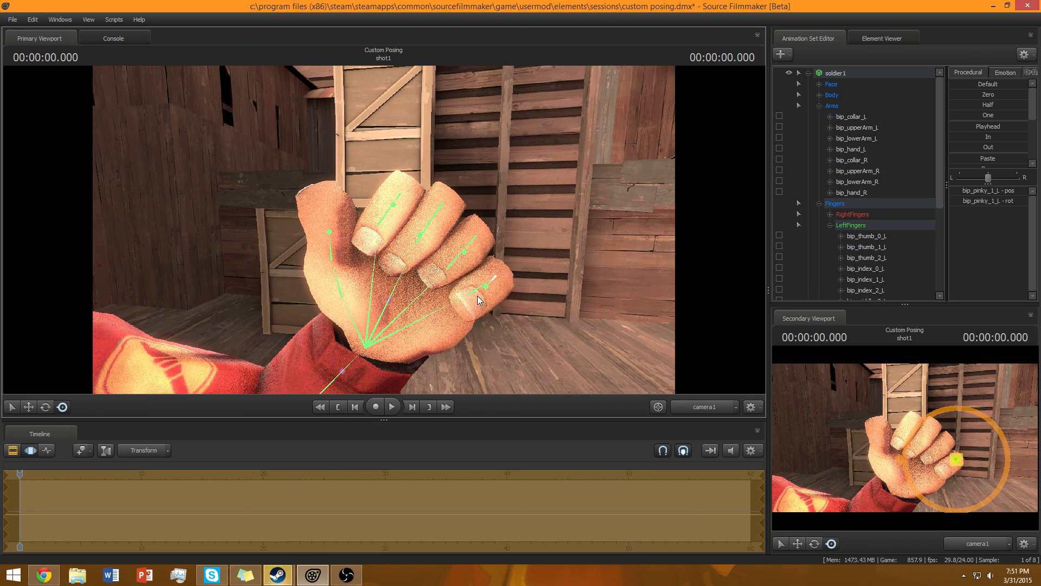
drag(482, 295, 474, 304)
click(479, 290)
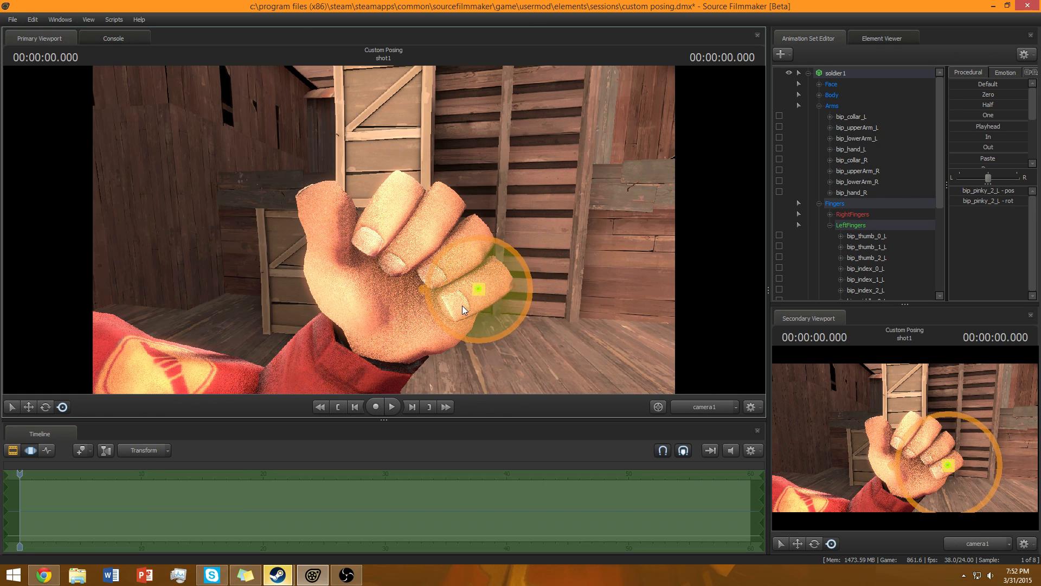
drag(444, 314, 461, 338)
key(ctrl)
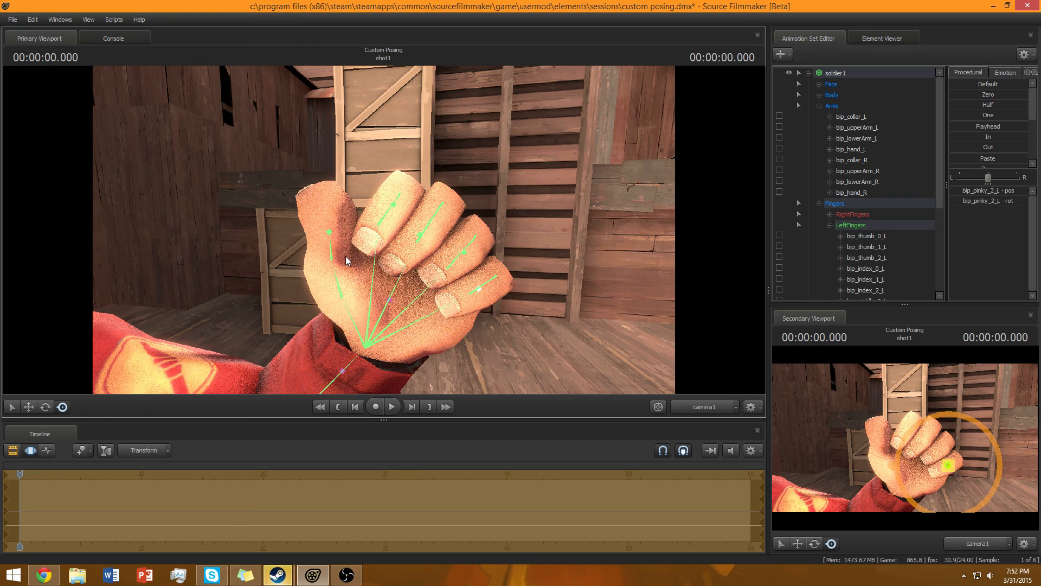
Fold the left thumb joints over the curled fingers.
ctrl+click(334, 259)
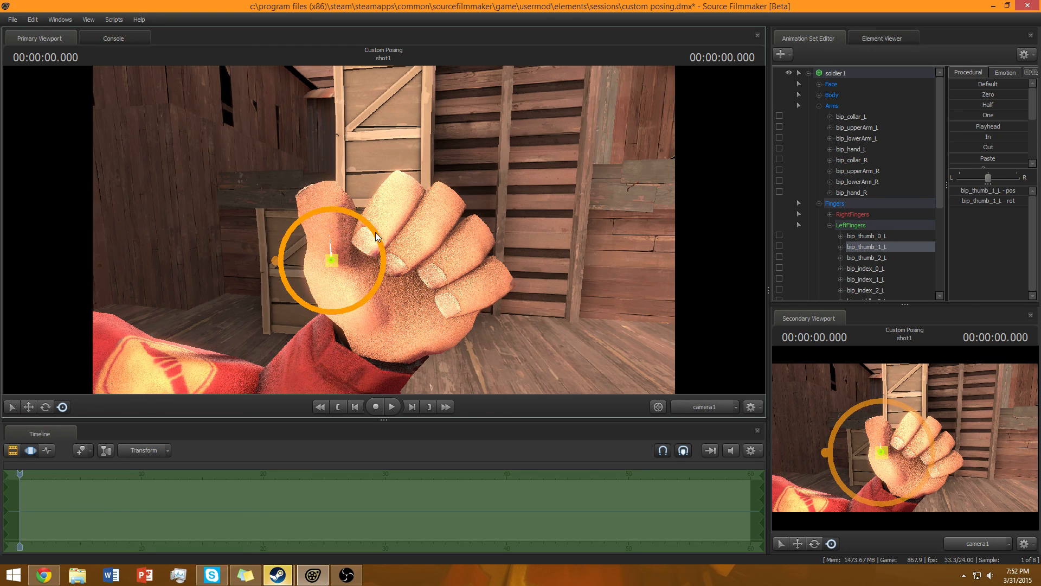
drag(384, 245, 390, 271)
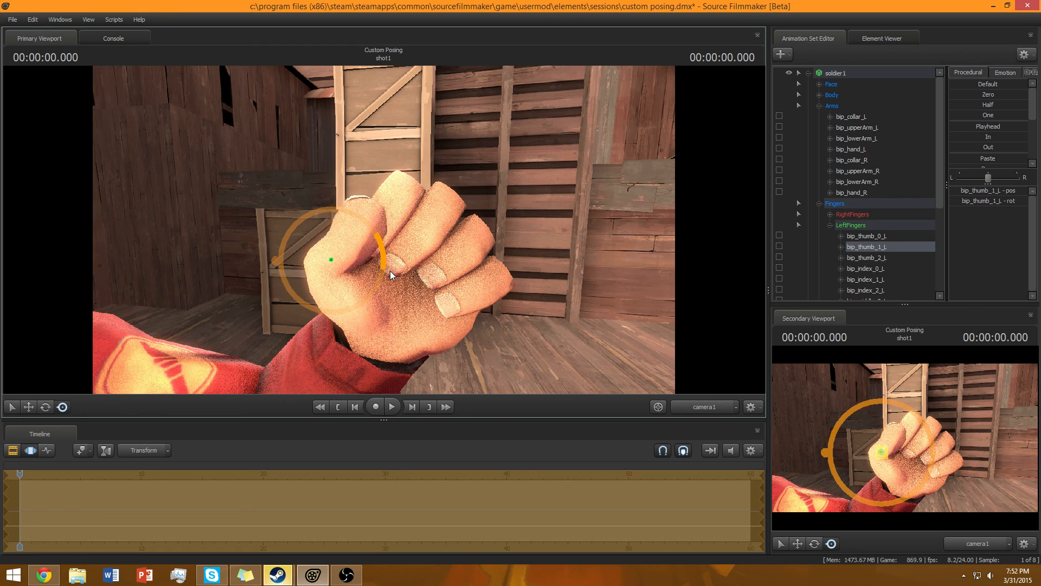
key(ctrl)
ctrl+click(353, 241)
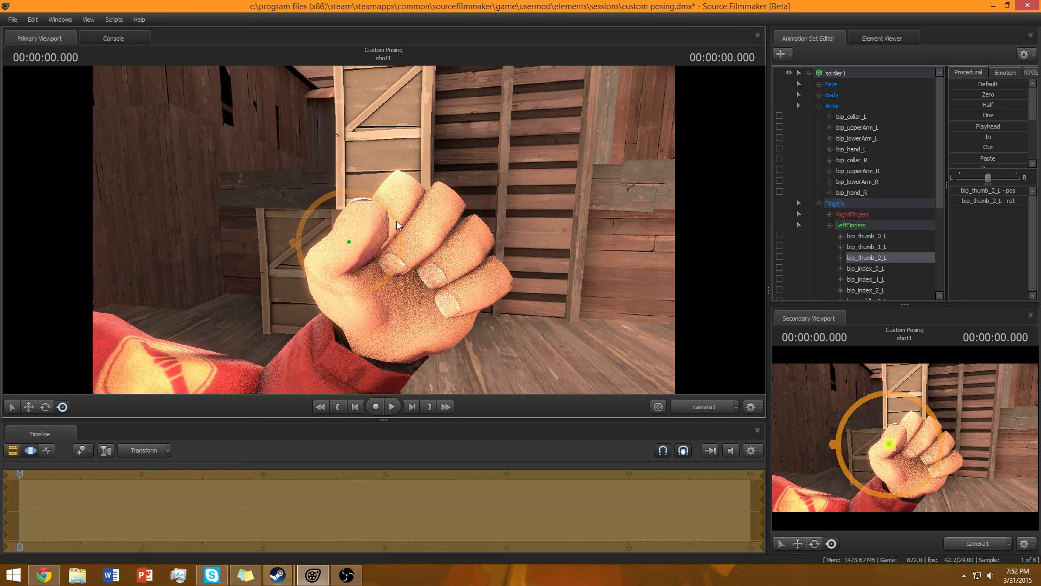
drag(397, 249, 380, 279)
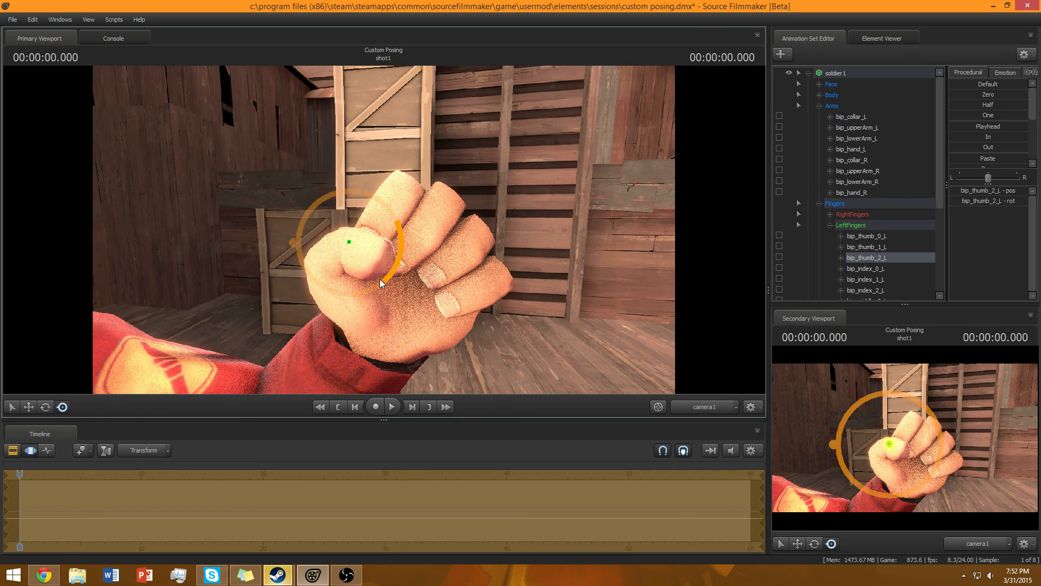
Collapse the finger, arm and soldier bone groups in the animation set list.
scroll(835, 224, down, 5)
scroll(833, 221, up, 4)
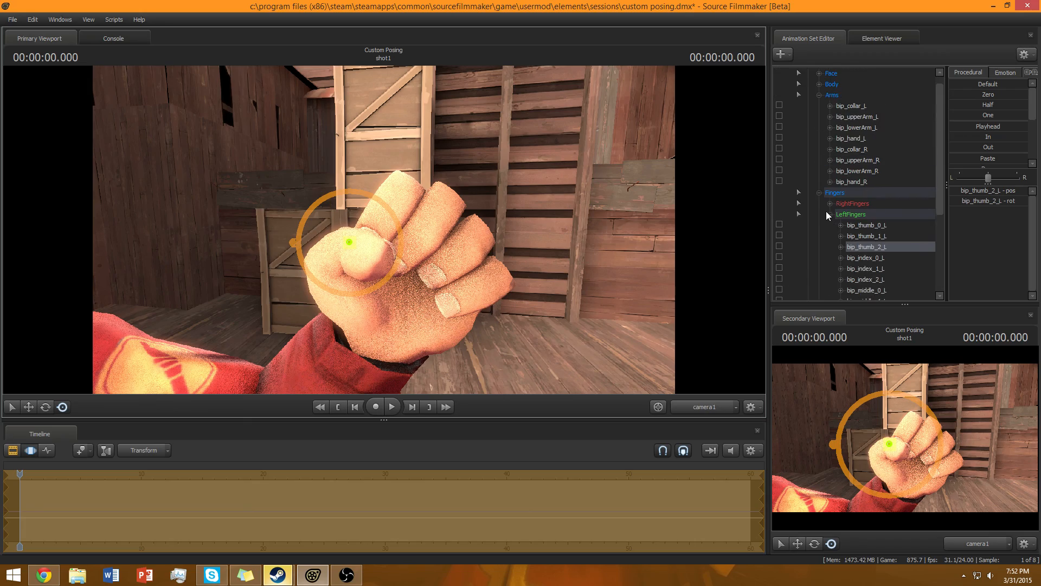
click(828, 214)
click(820, 203)
click(820, 106)
click(808, 73)
Swing the soldier's left front coat flap to follow the raised leg.
drag(543, 217, 448, 197)
click(431, 242)
click(698, 273)
drag(698, 275, 648, 293)
key(ctrl)
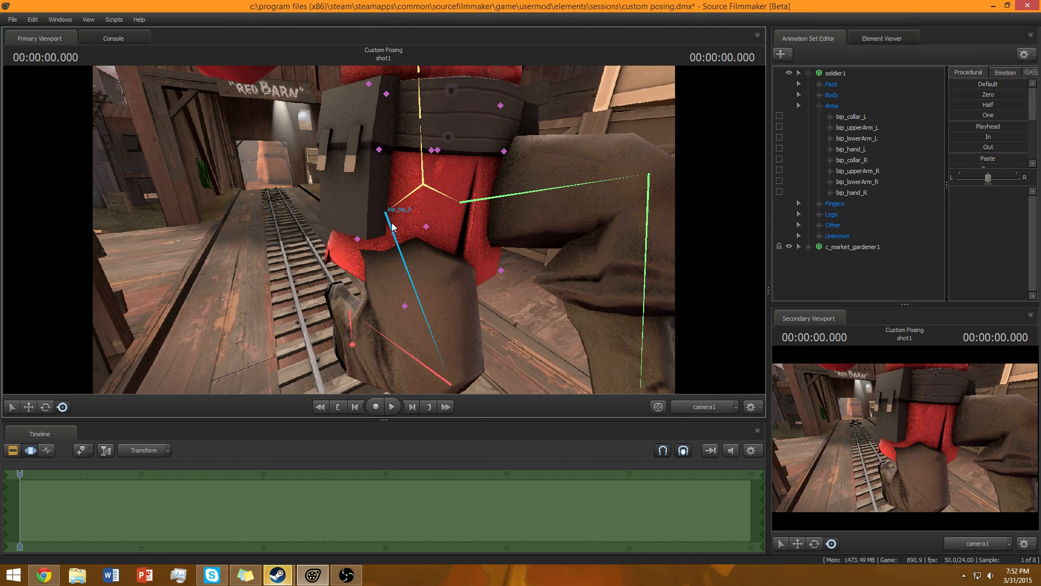
click(426, 228)
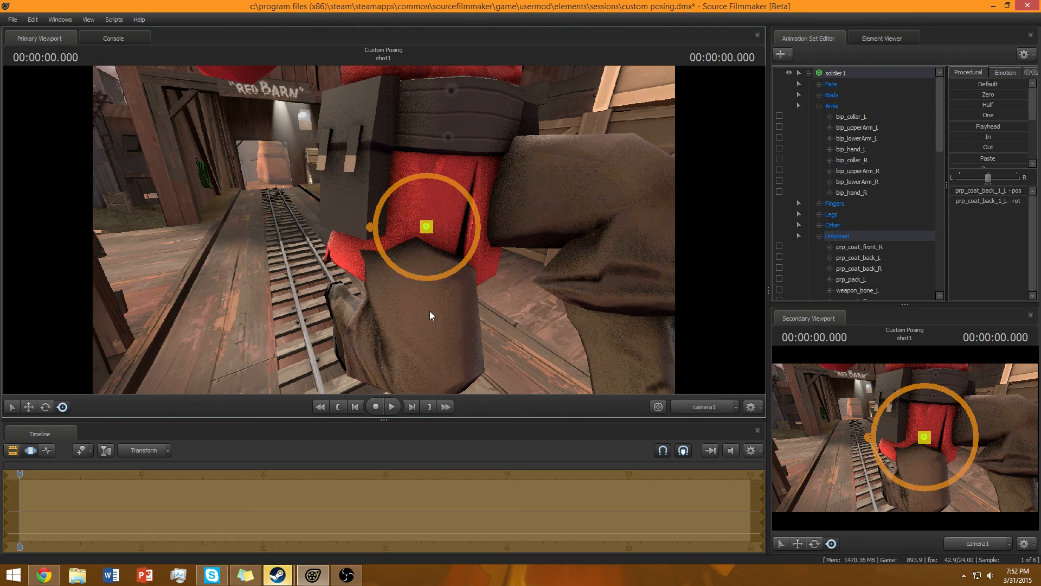
key(ctrl)
drag(427, 312, 376, 222)
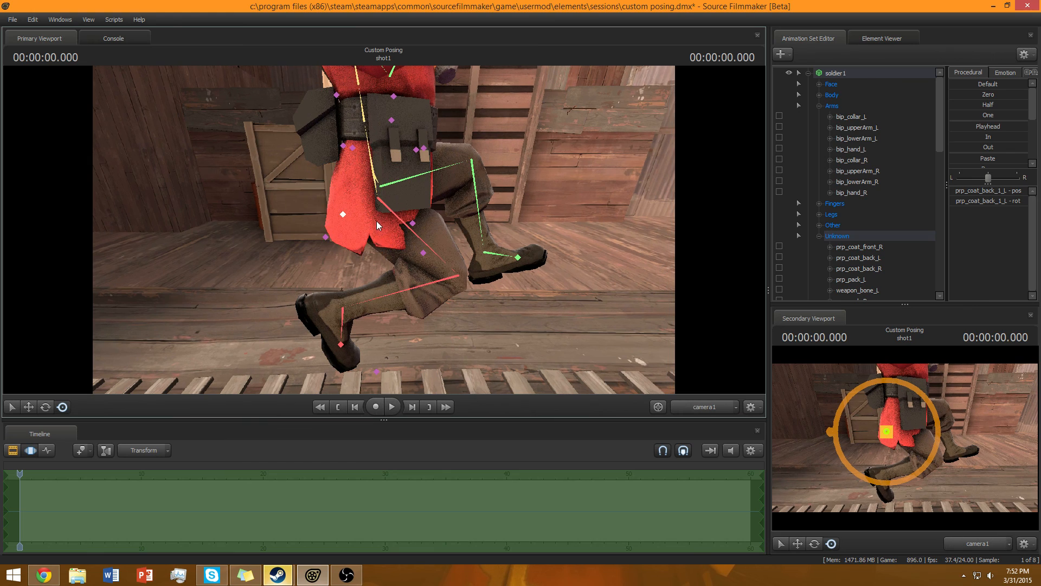
click(414, 224)
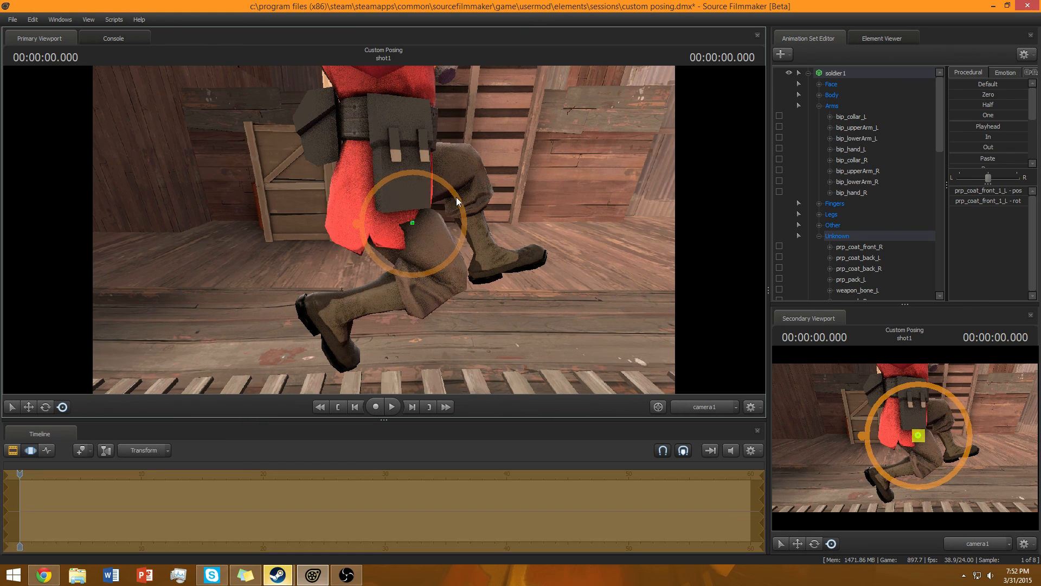
drag(463, 219, 353, 217)
Rotate and reposition the right front coat flap against the right leg.
key(ctrl)
key(ctrl)
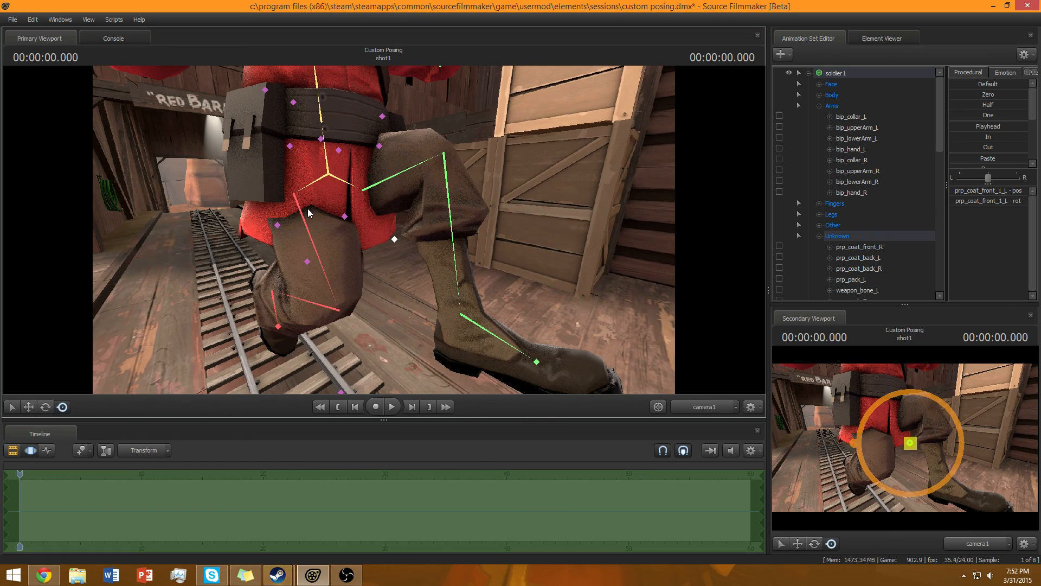
click(306, 263)
drag(388, 238, 391, 267)
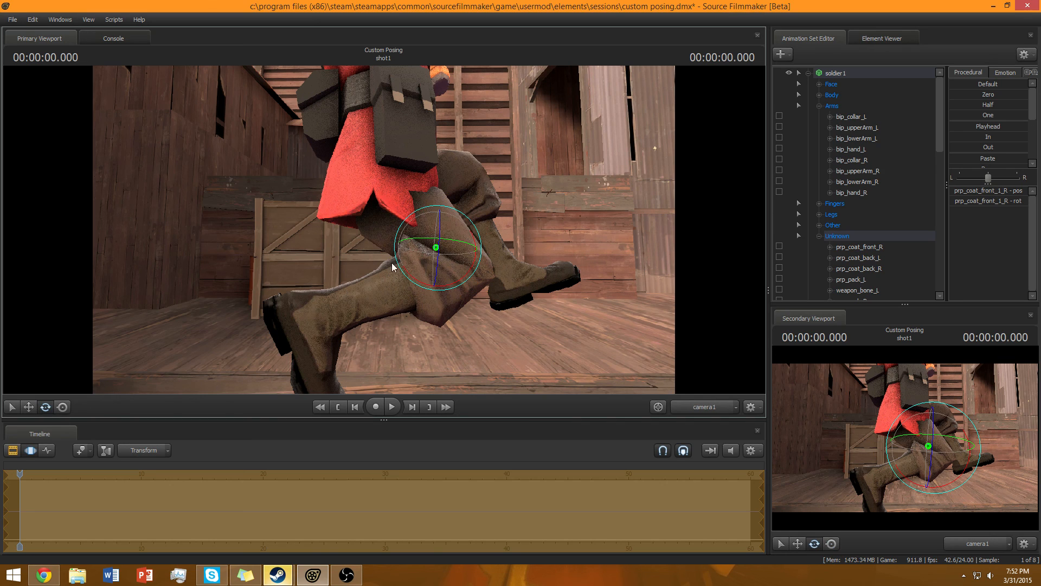
drag(440, 237, 69, 360)
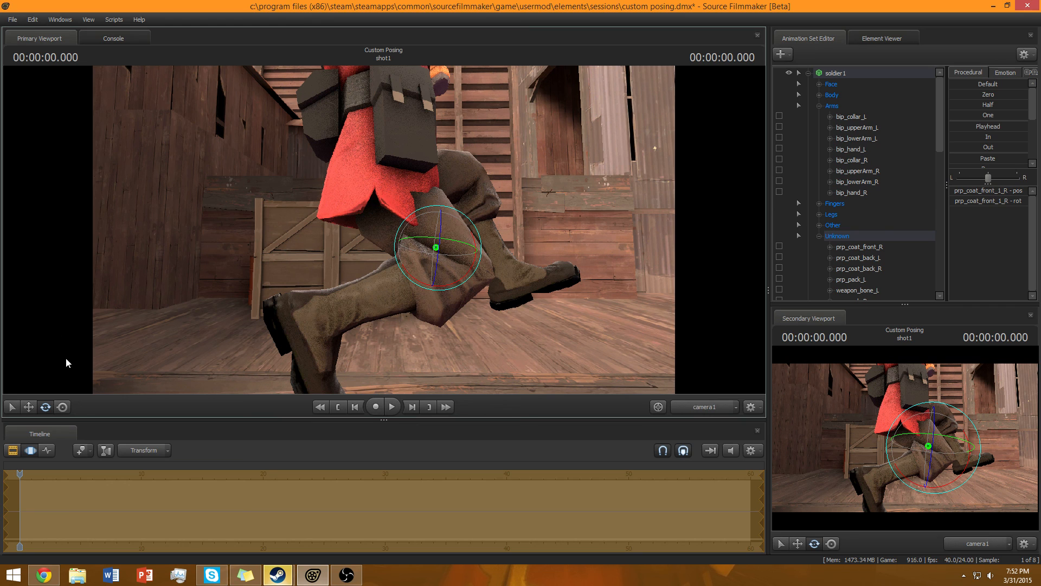
click(29, 407)
drag(444, 246, 466, 233)
drag(625, 216, 363, 252)
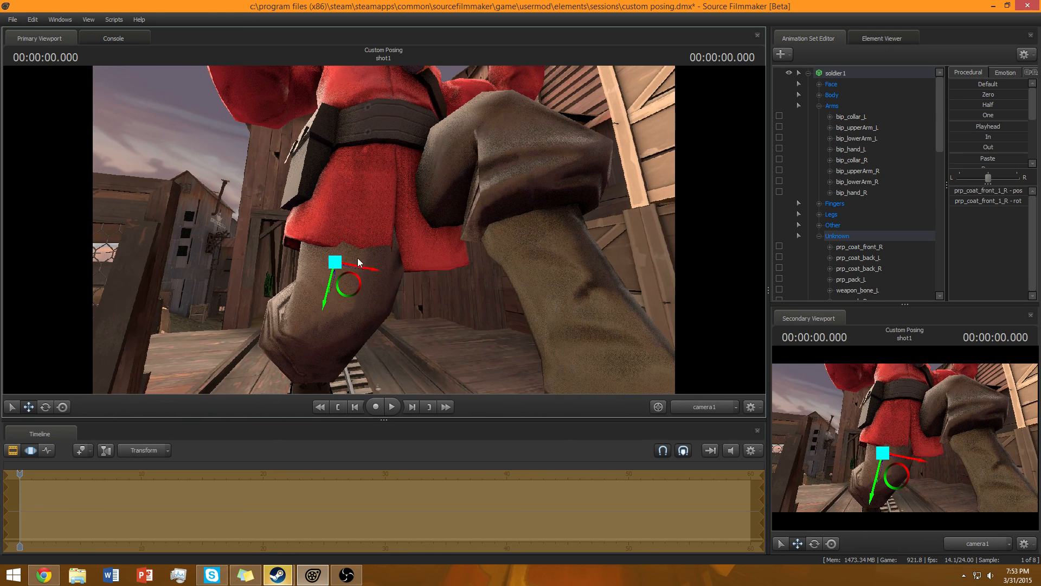
Refine the right front coat flap's rotation with the rotate tool.
click(49, 408)
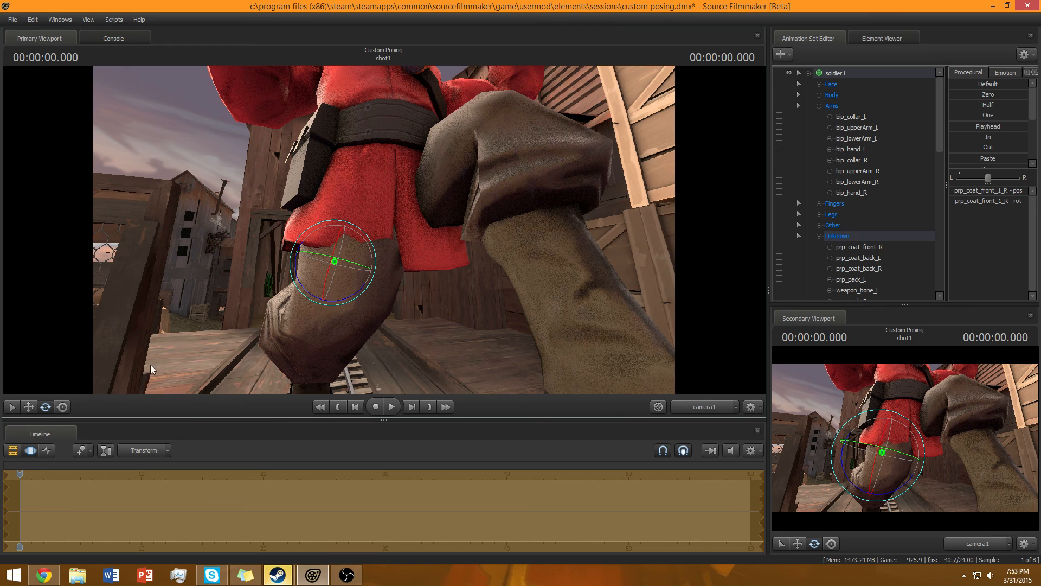
click(63, 407)
drag(466, 242, 421, 258)
key(w)
key(ctrl)
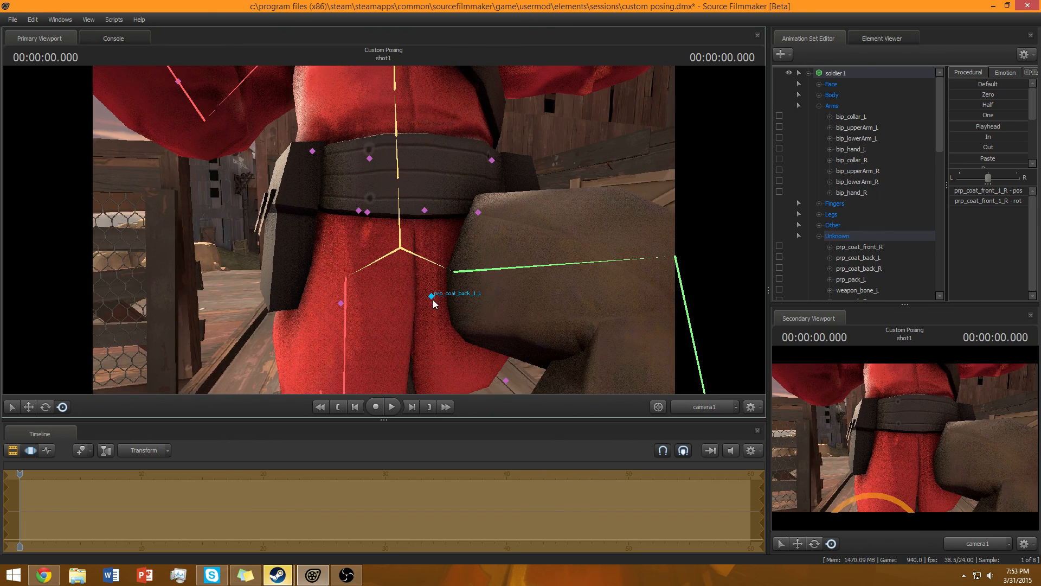
Try to rotate the left front coat flap.
ctrl+click(507, 381)
key(s)
drag(508, 382, 390, 237)
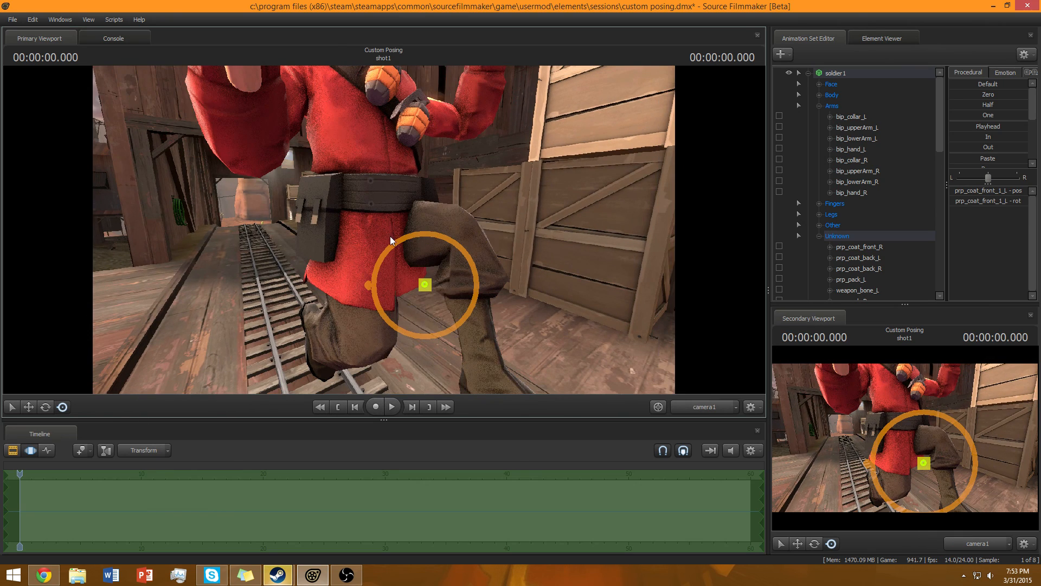
mouse_move(425, 291)
mouse_down()
mouse_move(433, 213)
mouse_move(450, 271)
mouse_move(233, 206)
mouse_up()
key(ctrl+z)
Tilt the left front coat flap down over the thigh and switch to the rotate tool.
key(d)
drag(437, 217, 437, 214)
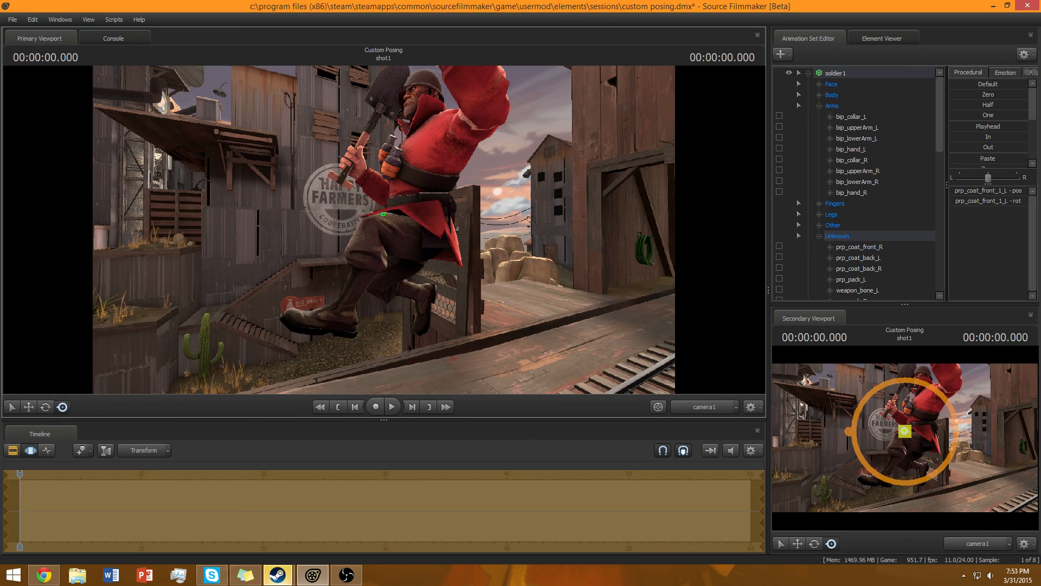
key(a)
drag(433, 278, 553, 309)
key(w)
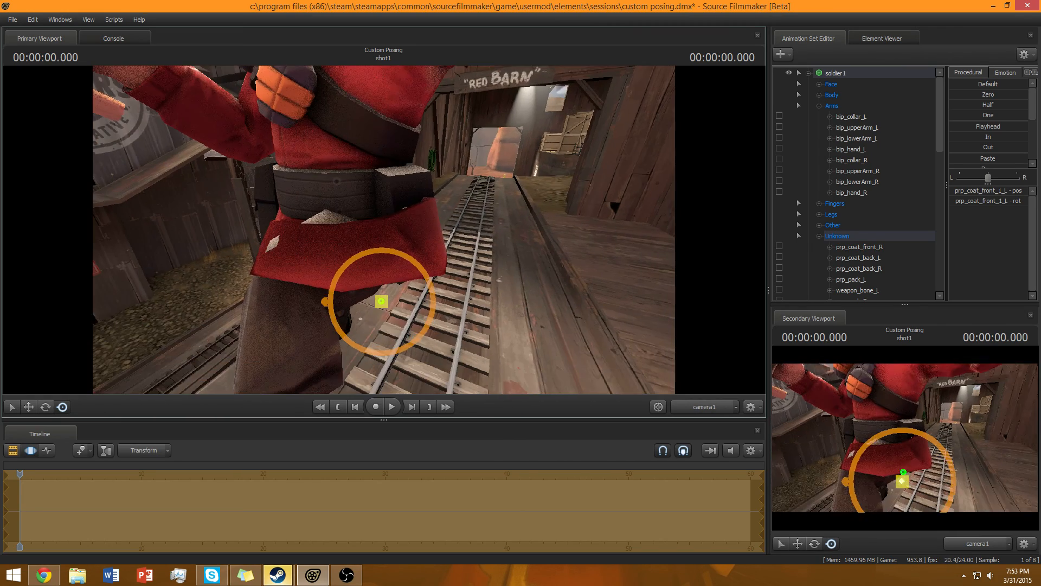
drag(384, 233, 384, 236)
drag(361, 292, 304, 240)
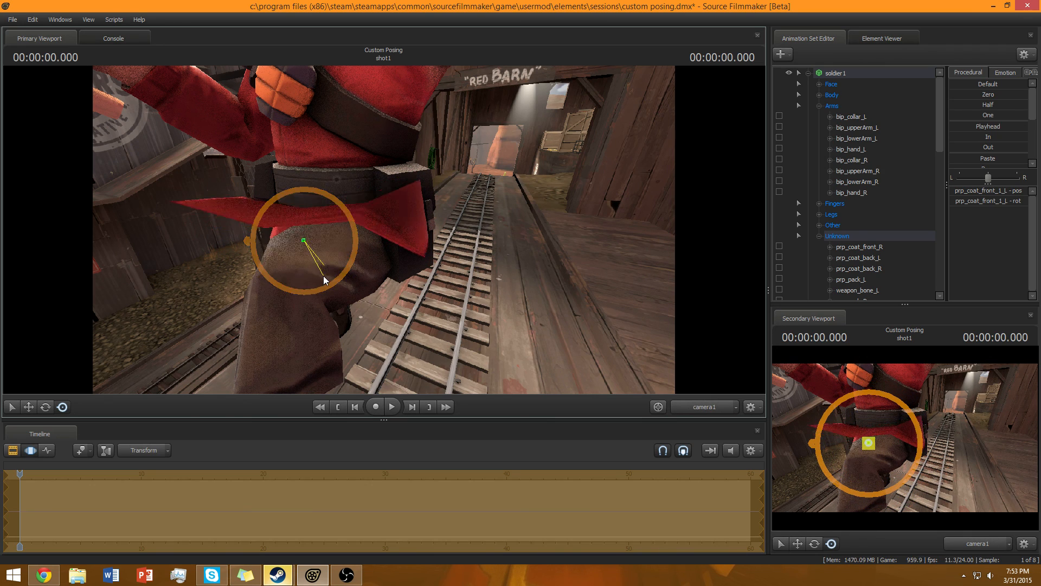
click(48, 408)
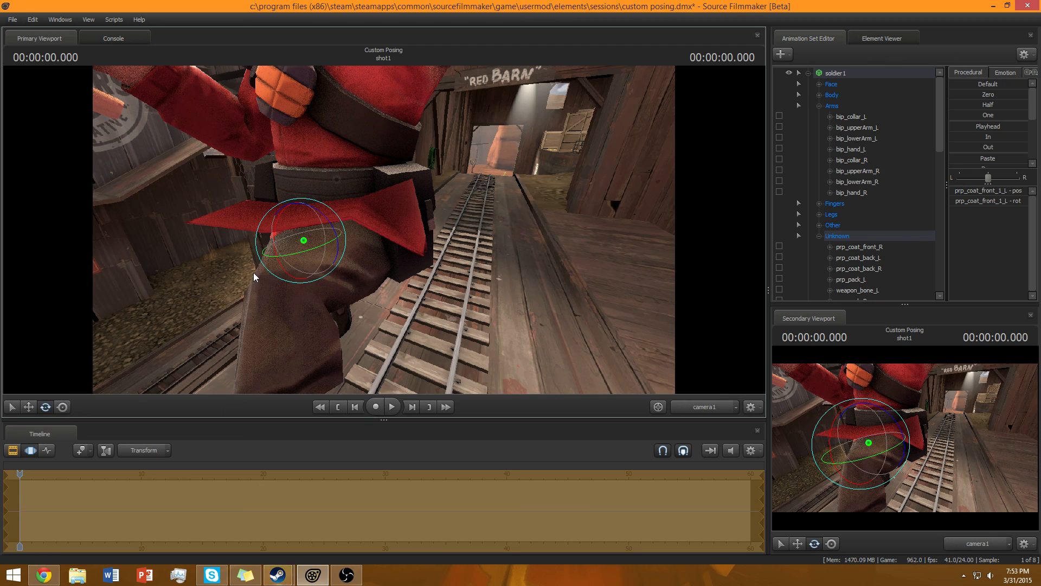
Rotate the left front coat flap to fine-tune its angle over the thigh, then collapse the soldier's control groups.
drag(276, 250, 275, 220)
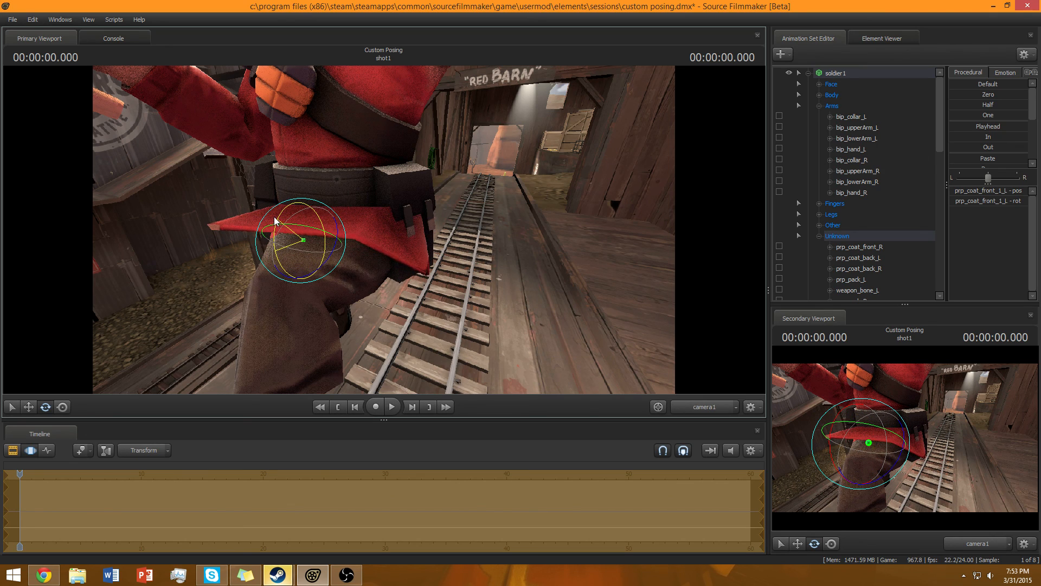
scroll(820, 188, down, 2)
click(818, 170)
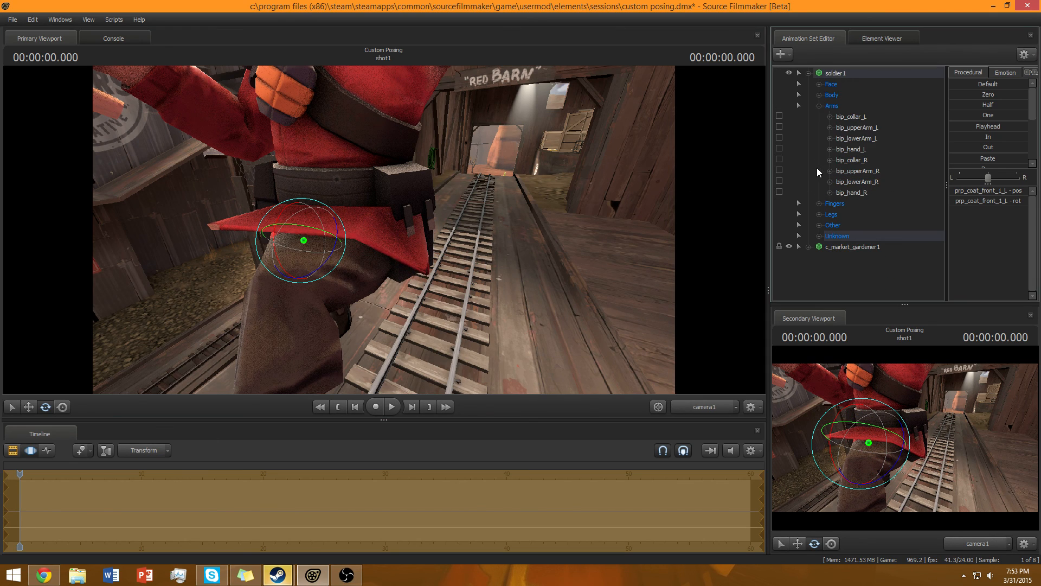
click(819, 106)
click(808, 73)
Select the soldier's helmet and tilt it back on his head with the rotate tool.
click(785, 170)
drag(596, 207, 613, 220)
key(s)
mouse_move(383, 233)
mouse_down()
mouse_move(380, 206)
mouse_move(384, 232)
mouse_up()
key(w)
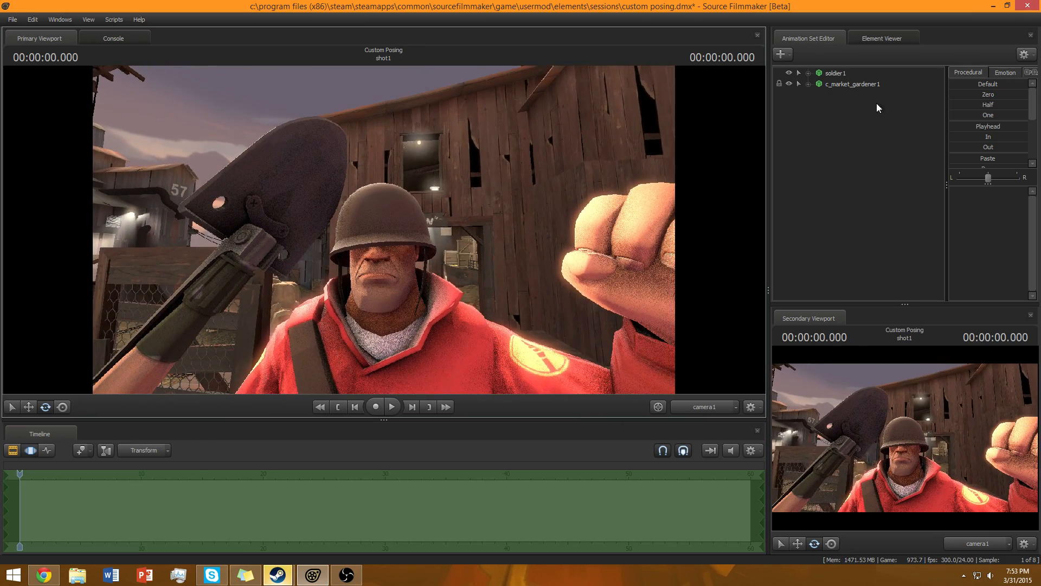
click(839, 75)
click(378, 220)
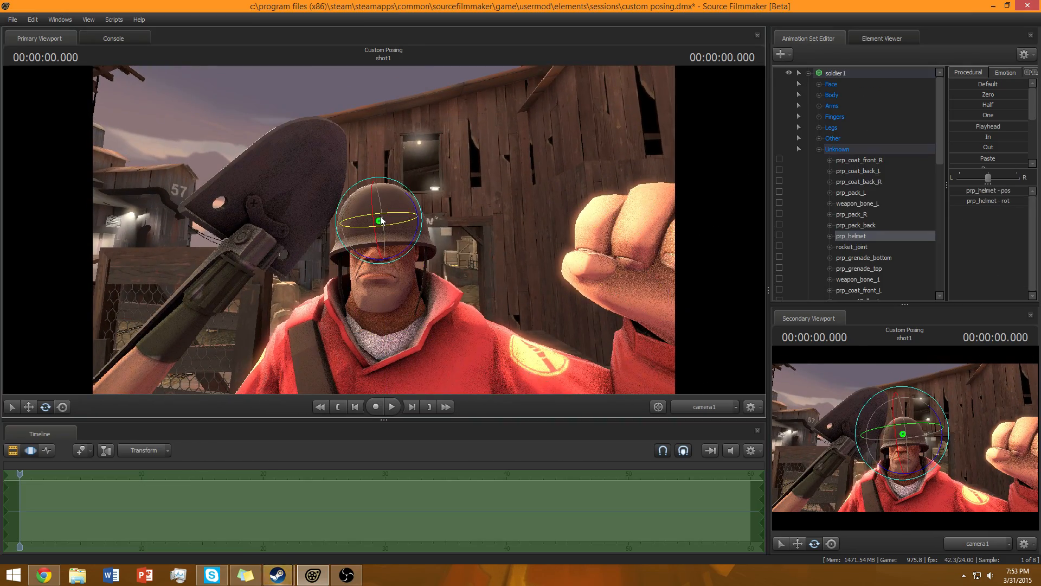
drag(375, 227, 377, 220)
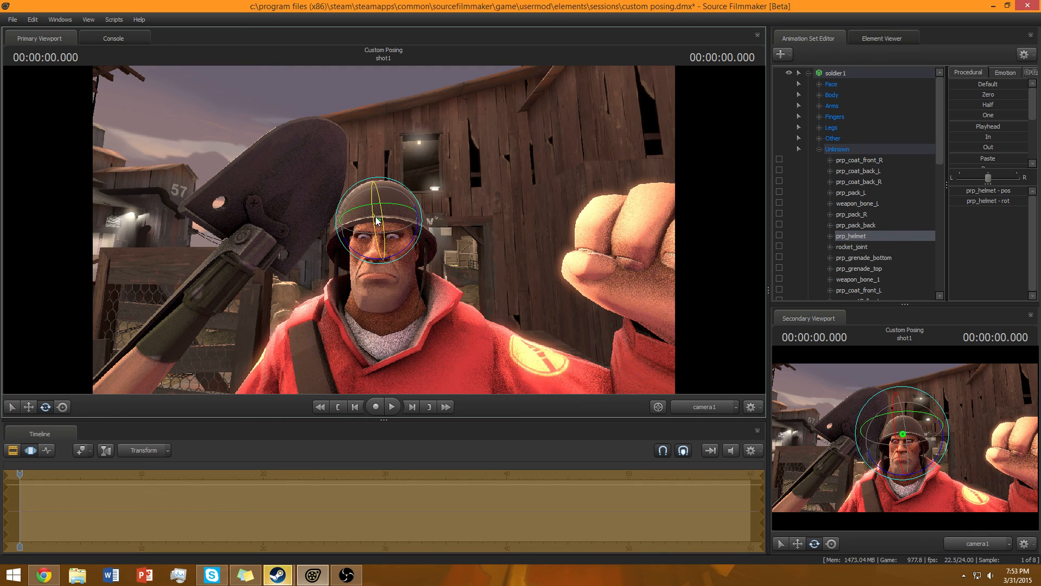
Give the soldier a mad facial expression from the emotion presets.
click(819, 150)
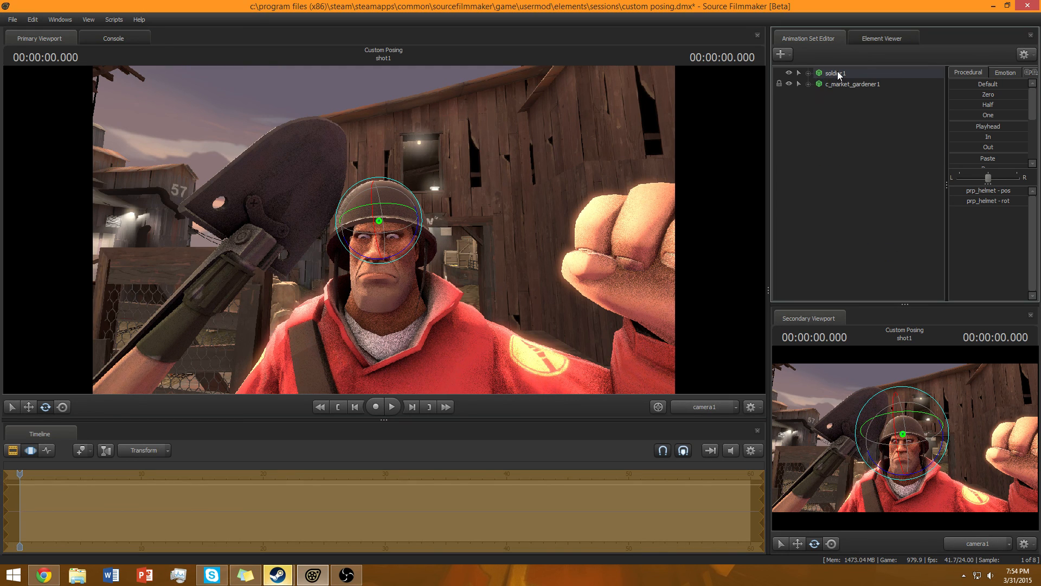
click(836, 74)
scroll(991, 108, down, 3)
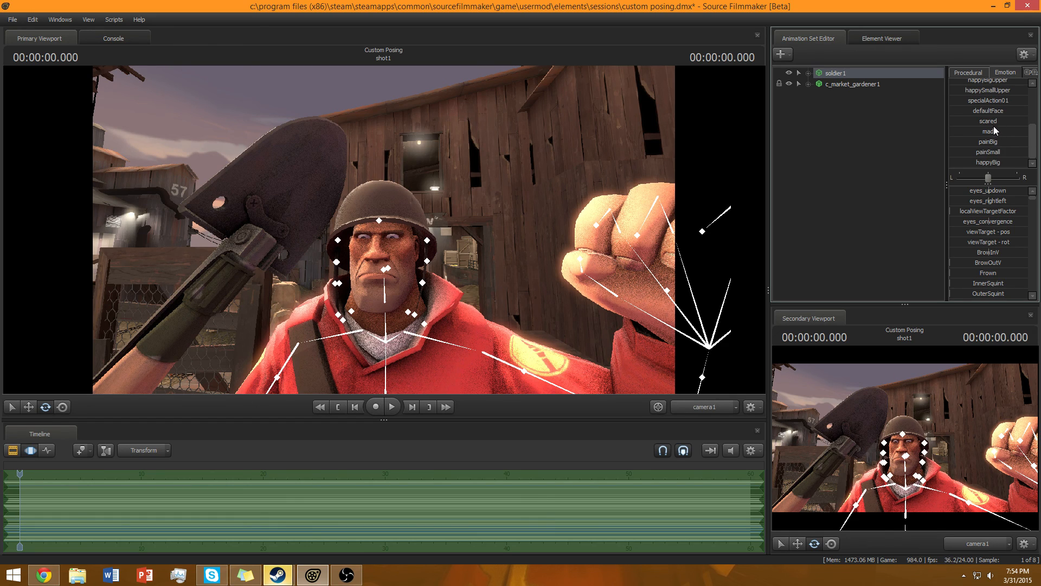
click(787, 171)
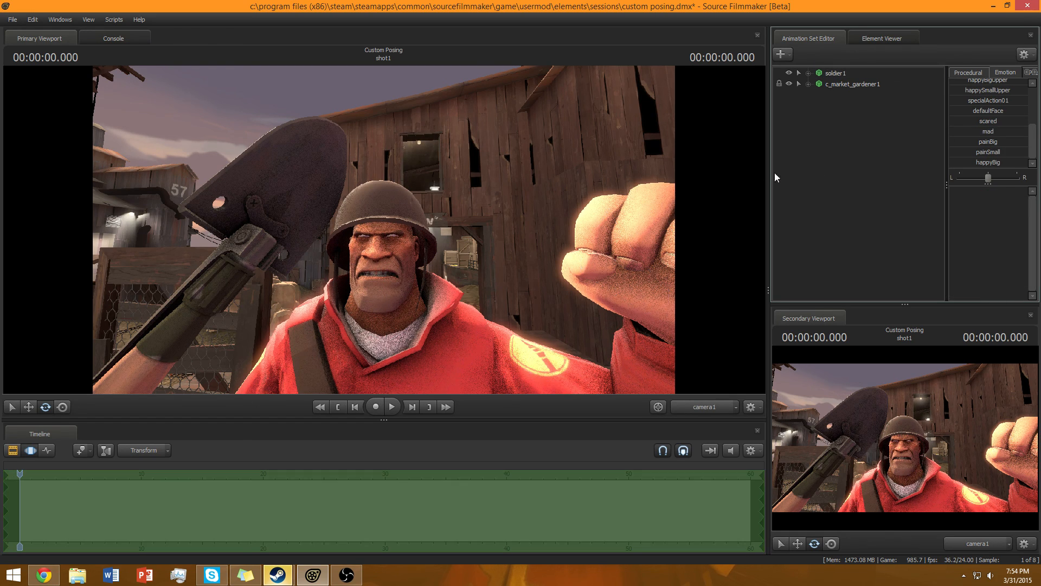
Pull the camera back to review the soldier's full-body pose.
click(859, 74)
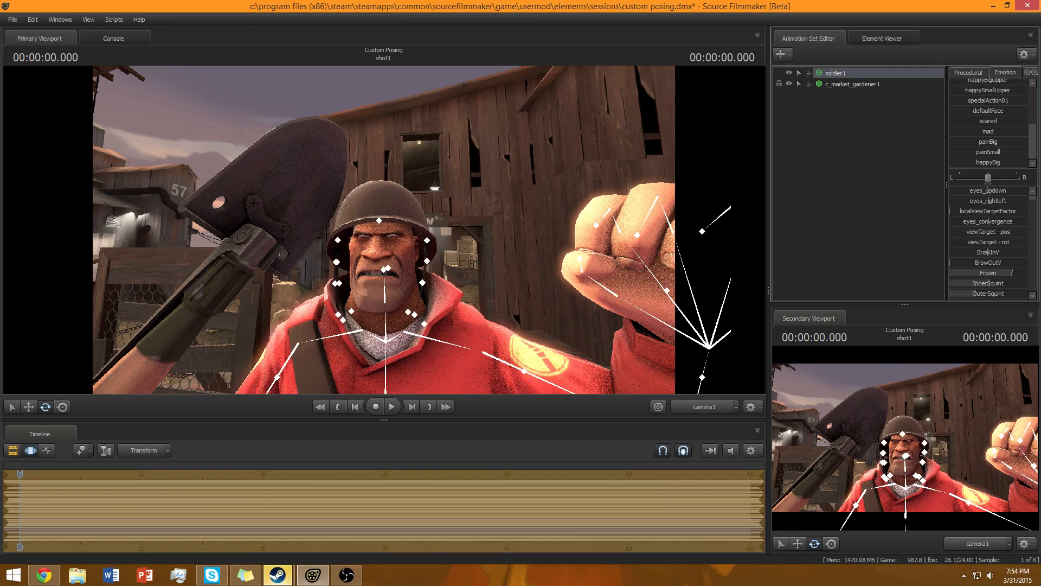
click(824, 250)
drag(542, 233, 534, 321)
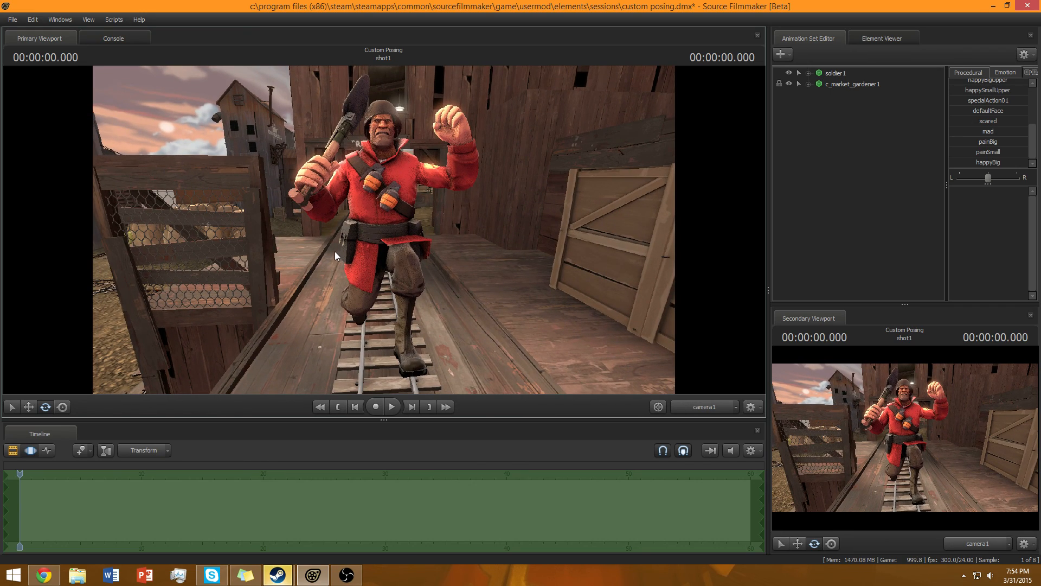
drag(334, 252, 383, 229)
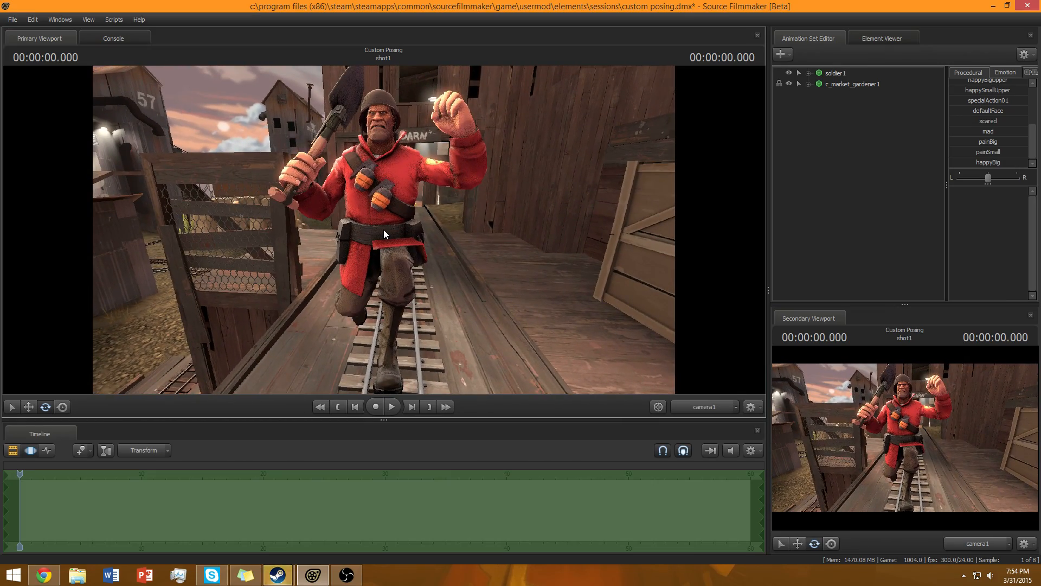